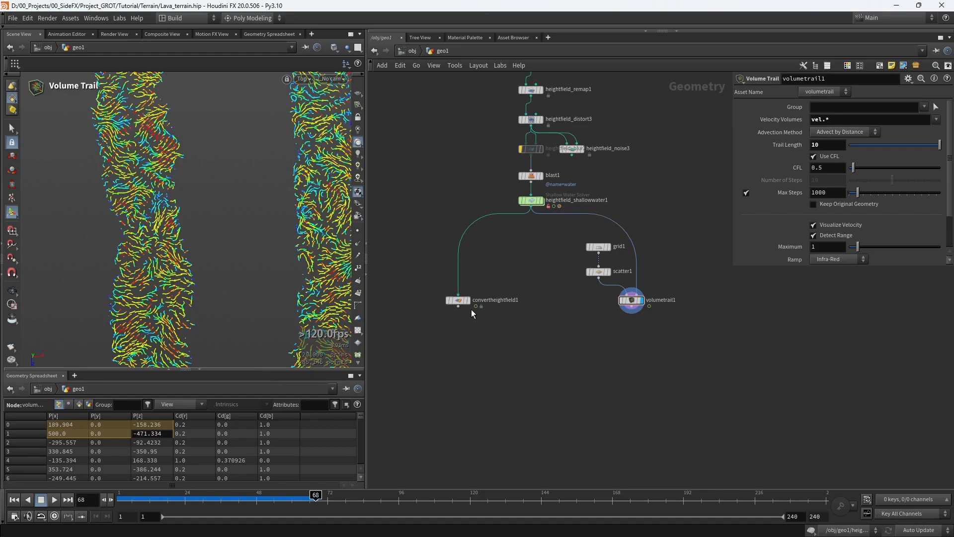
Display the convertheightfield1 terrain and switch the viewport from top to perspective view.
left_click(467, 301)
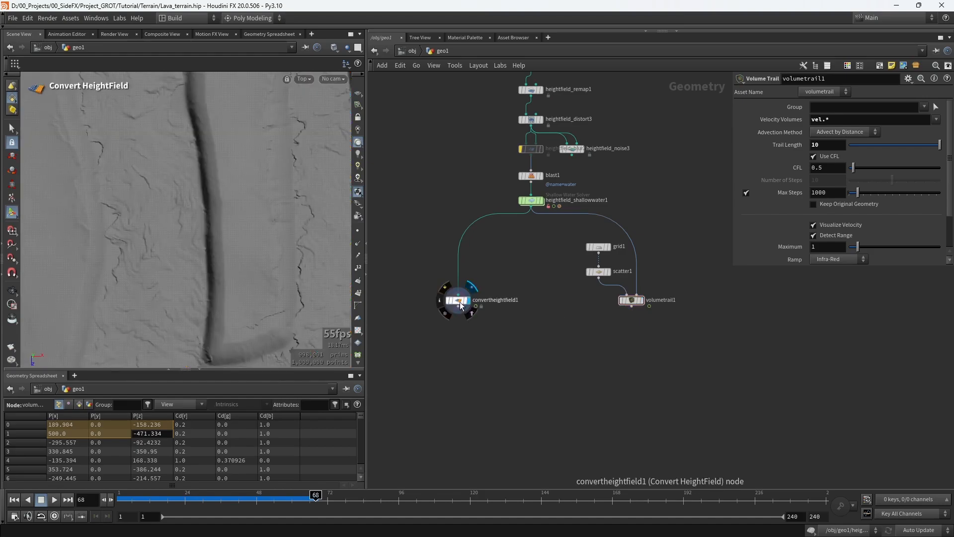
key("space+1")
left_click_drag(209, 234, 239, 239)
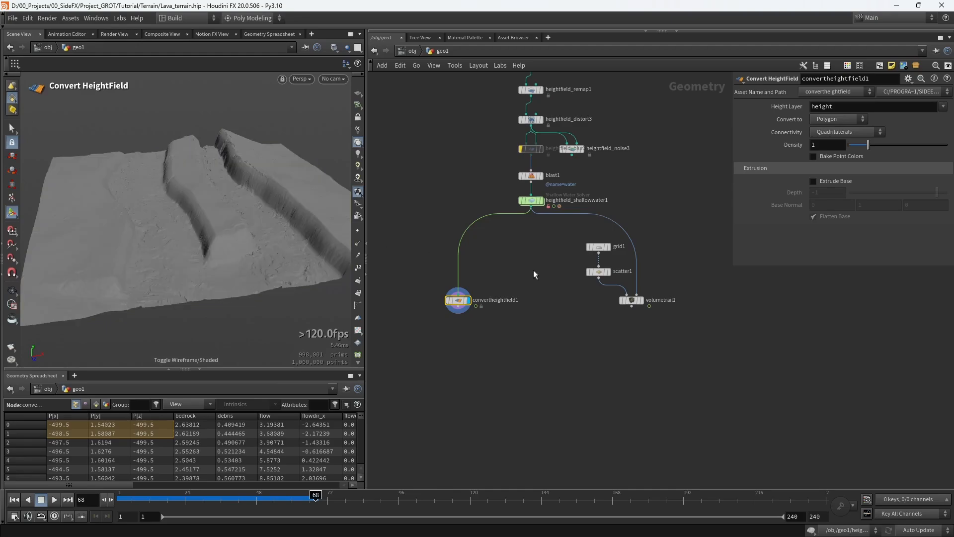
Display the volumetrail1 output and inspect the velocity trails up close.
scroll(646, 303, "up", 4)
left_click(635, 295)
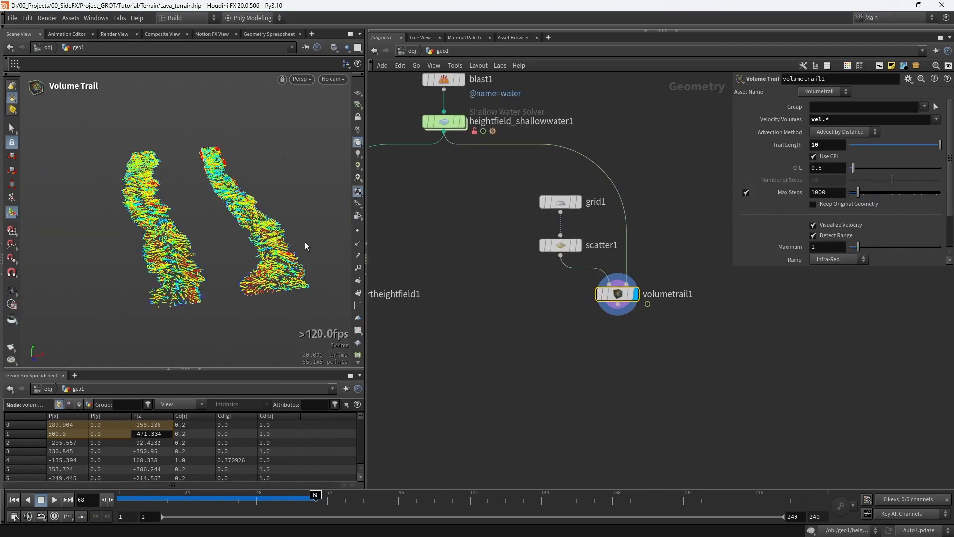
left_click_drag(209, 219, 219, 236, "alt")
scroll(219, 236, "up", 6)
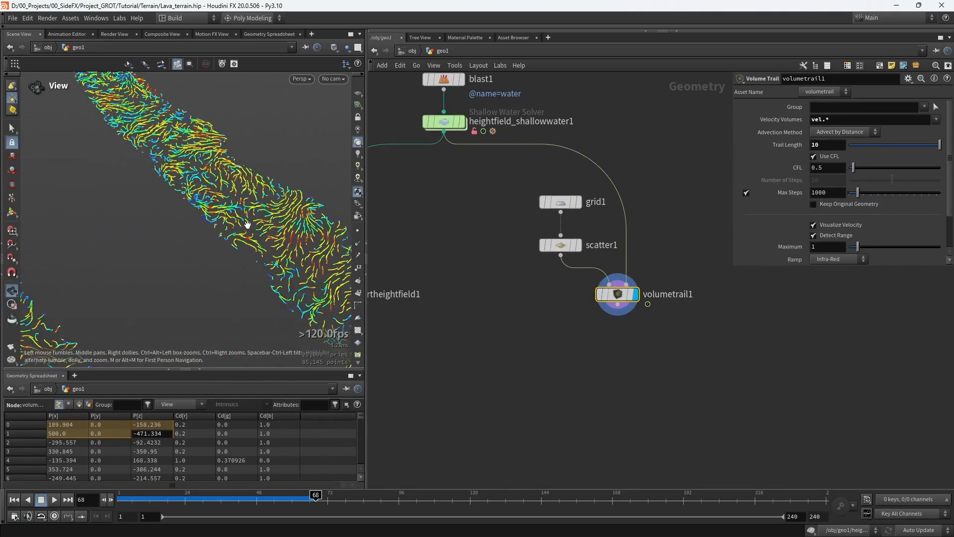
middle_click_drag(521, 340, 690, 316)
scroll(690, 315, "down", 2)
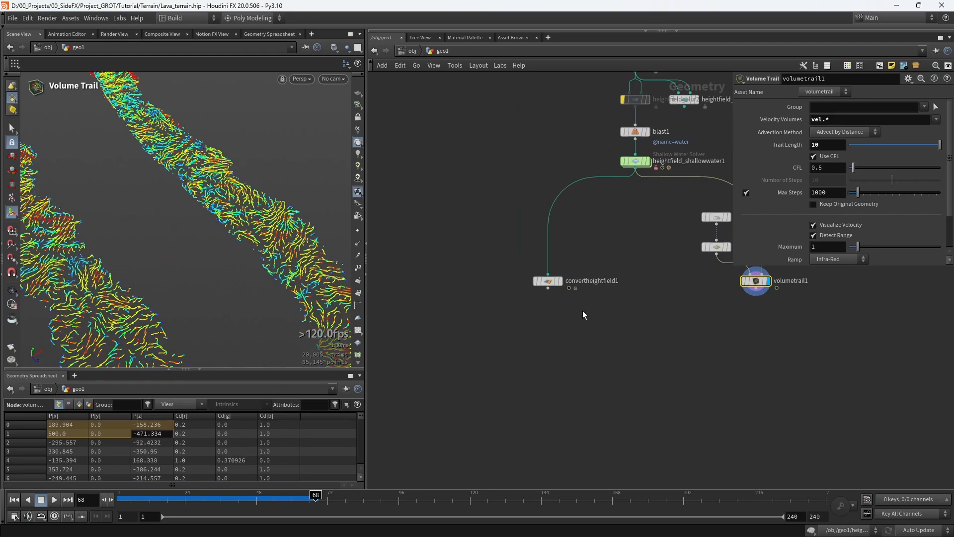
Display the convertheightfield1 terrain and inspect its shape from a low perspective angle.
left_click(559, 282)
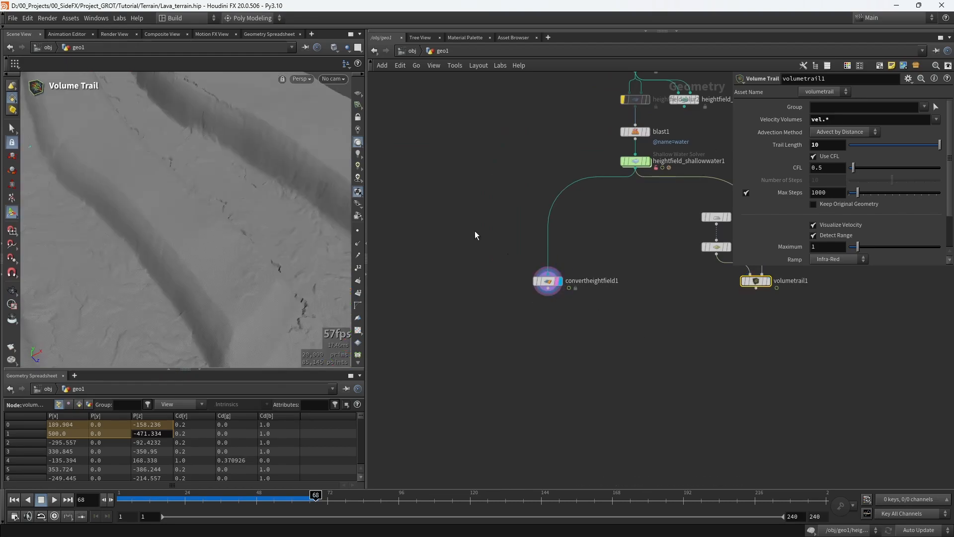
key("Escape")
left_click_drag(221, 266, 203, 242)
key("Return")
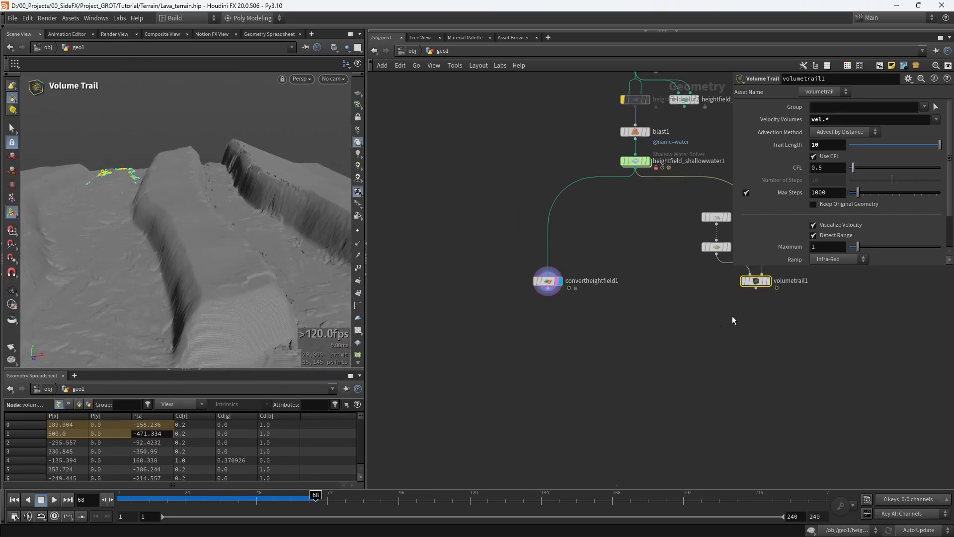
Resize the parameter overlay to be wider and shorter, and display volumetrail1 over the templated terrain.
left_click_drag(731, 268, 648, 227)
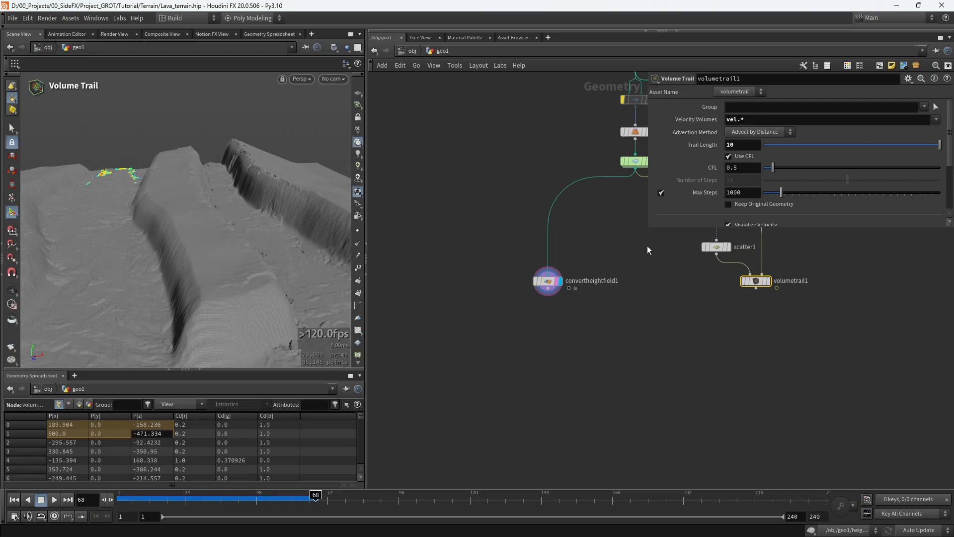
left_click(635, 312)
middle_click_drag(682, 334, 510, 350)
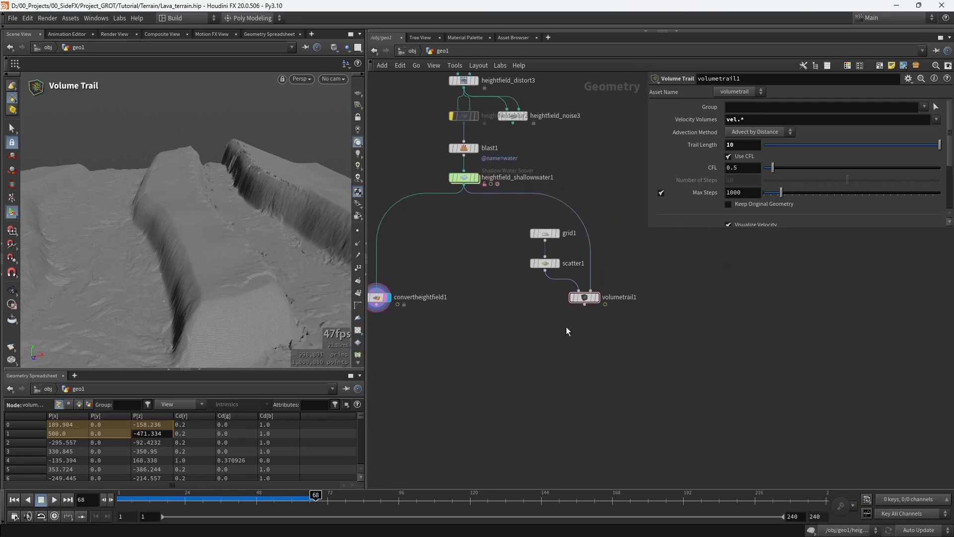
scroll(568, 331, "up", 3)
left_click(597, 287)
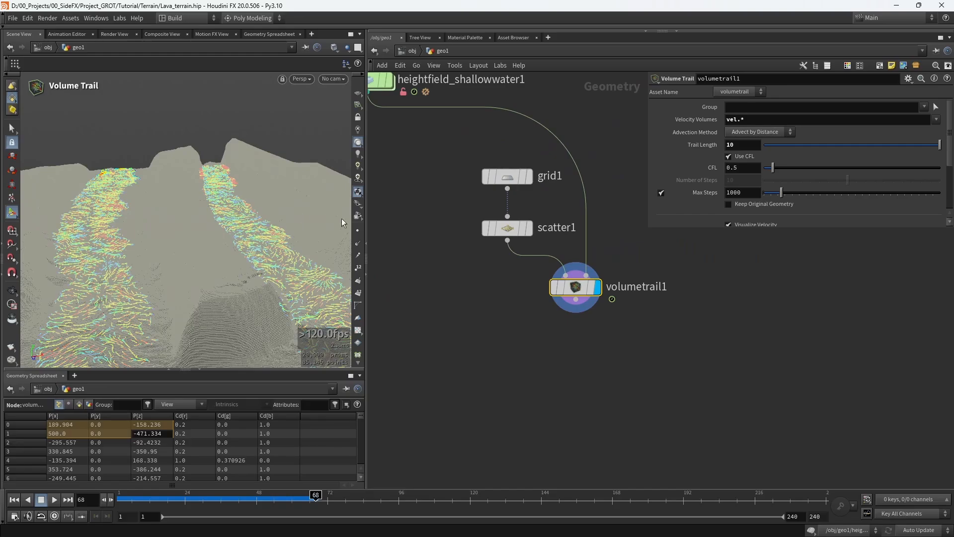
Show the point markers in the viewport, examine the points along the velocity trails, and hide the markers again.
left_click(358, 230)
right_click_drag(239, 233, 274, 258, "alt")
left_click_drag(275, 258, 278, 234, "alt")
middle_click_drag(278, 234, 234, 271, "alt")
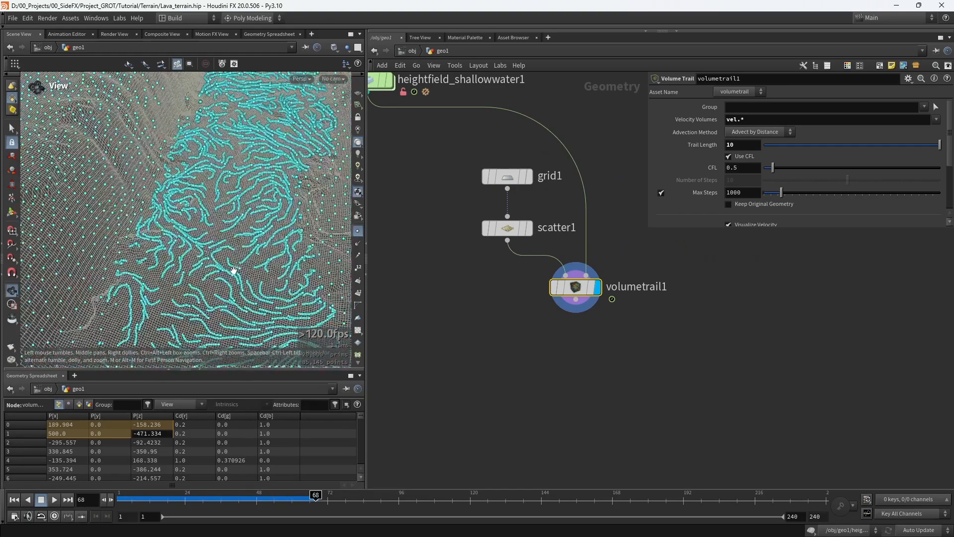
key("Return")
left_click(357, 232)
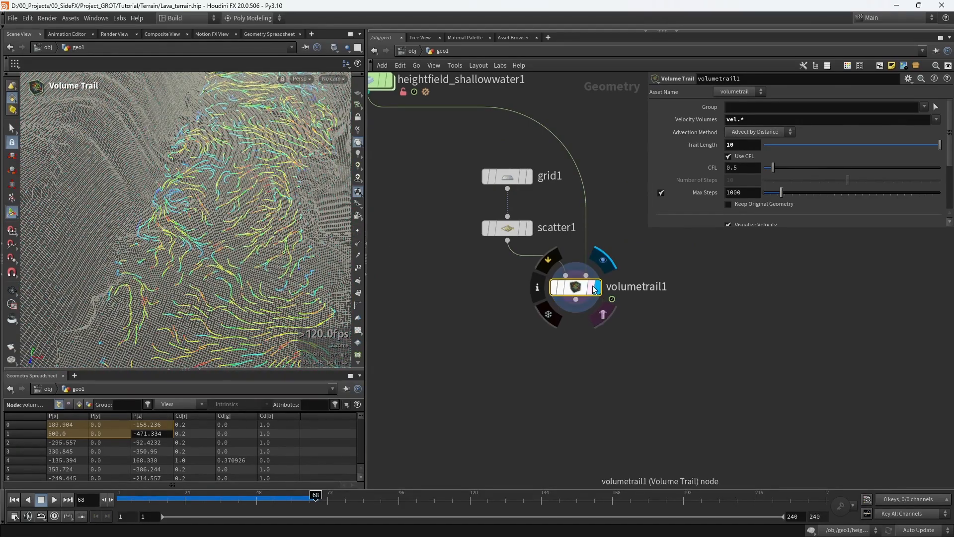
Examine the velocity trails without the terrain overlay and check volumetrail1's point attributes in its node information.
left_click(603, 313)
middle_click_drag(244, 300, 235, 255, "alt")
scroll(230, 270, "up", 10)
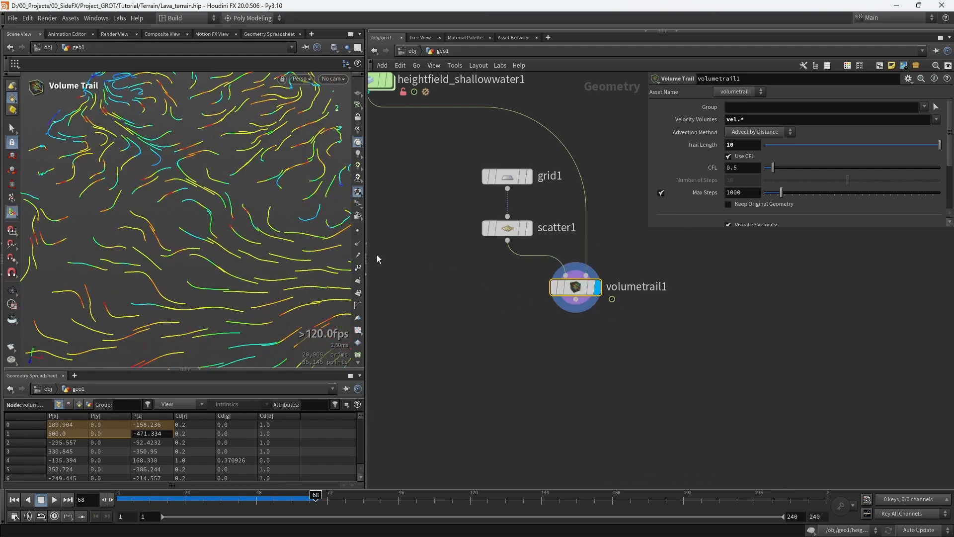
mouse_move(568, 291)
left_click(537, 290)
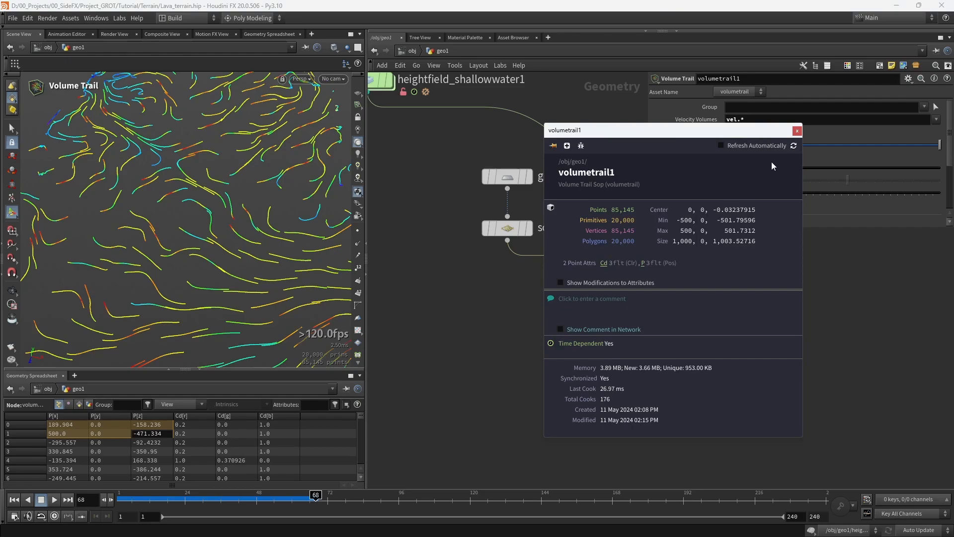
left_click(797, 131)
scroll(194, 272, "up", 5)
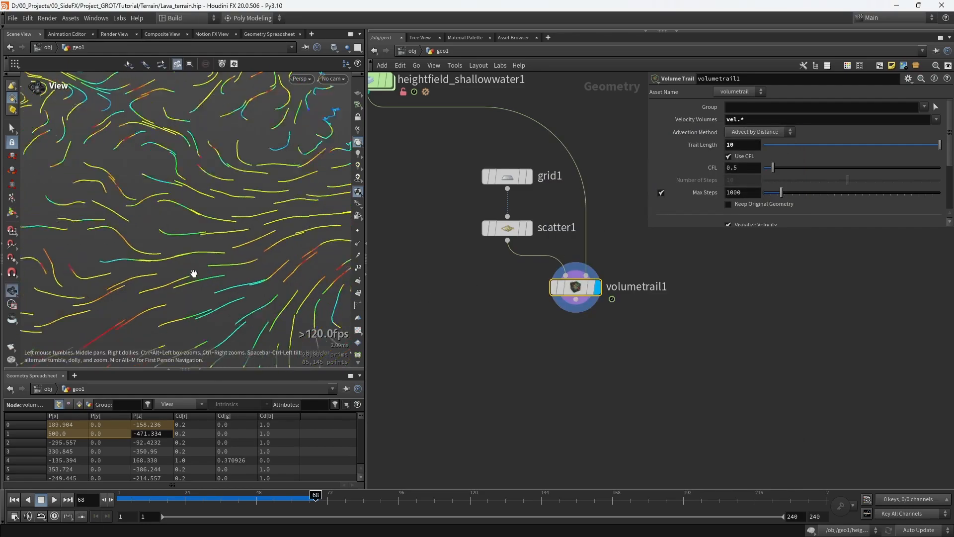
Add a PolyFrame node after volumetrail1, disable its Normal Name and set its Tangent Name to N.
key("Tab")
type("poy")
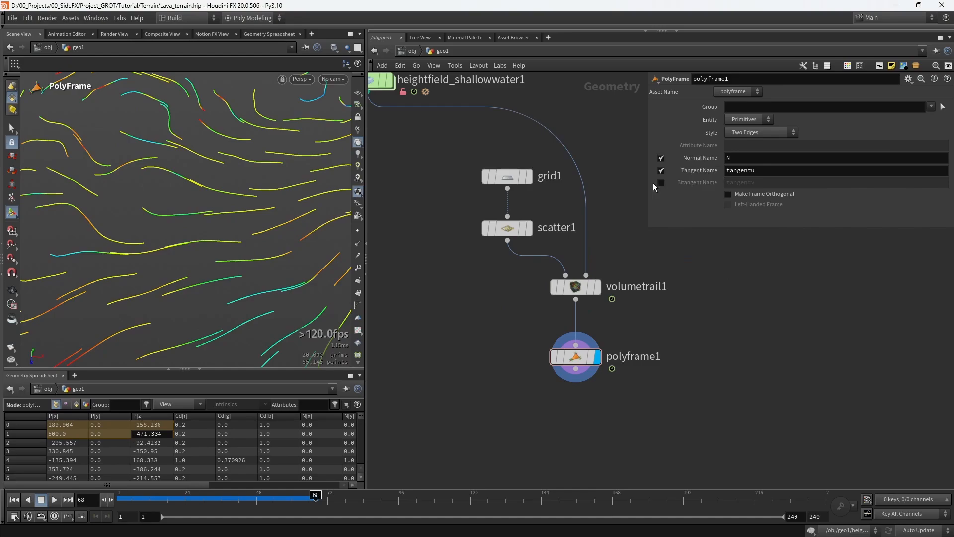
left_click(661, 158)
double_click(753, 169)
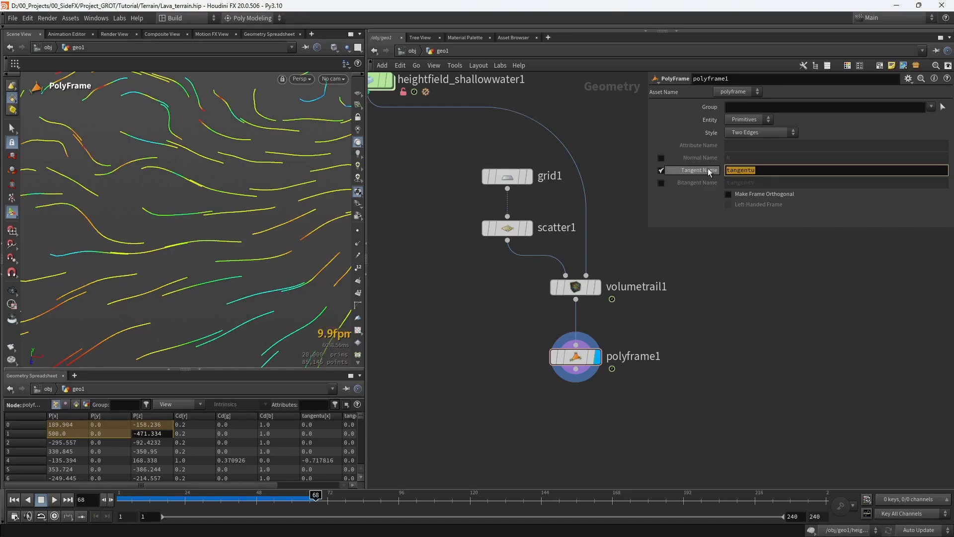
type("N")
key("Return")
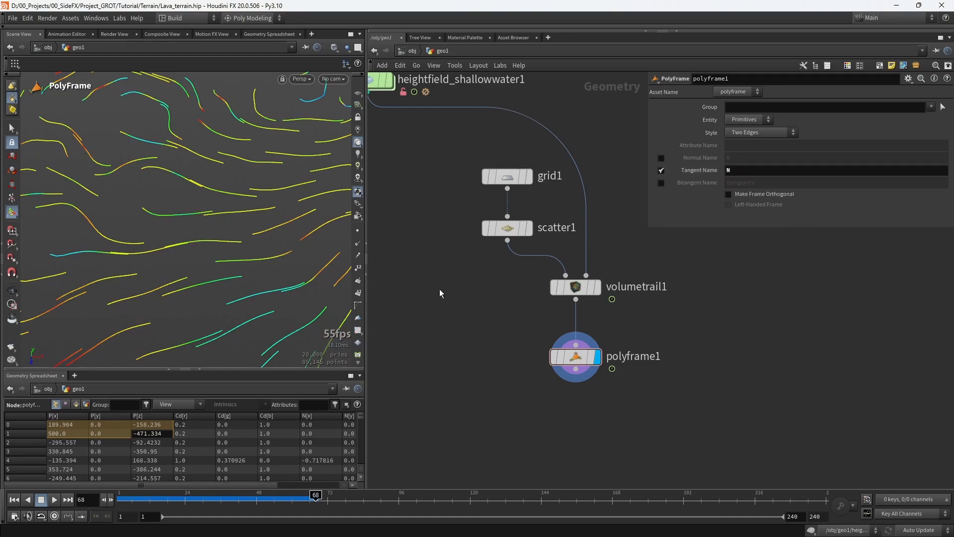
Show point normals in the viewport and inspect their direction along the trails.
left_click(358, 243)
mouse_move(270, 267)
left_mouse_down("alt")
mouse_move(264, 249)
mouse_move(276, 263)
left_mouse_up("alt")
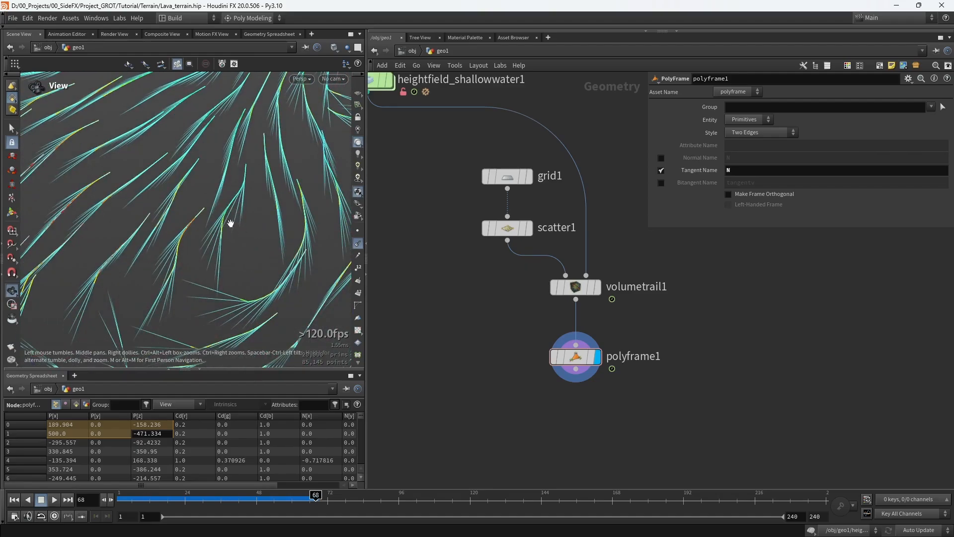
right_click_drag(230, 224, 273, 196, "alt")
scroll(277, 191, "down", 5)
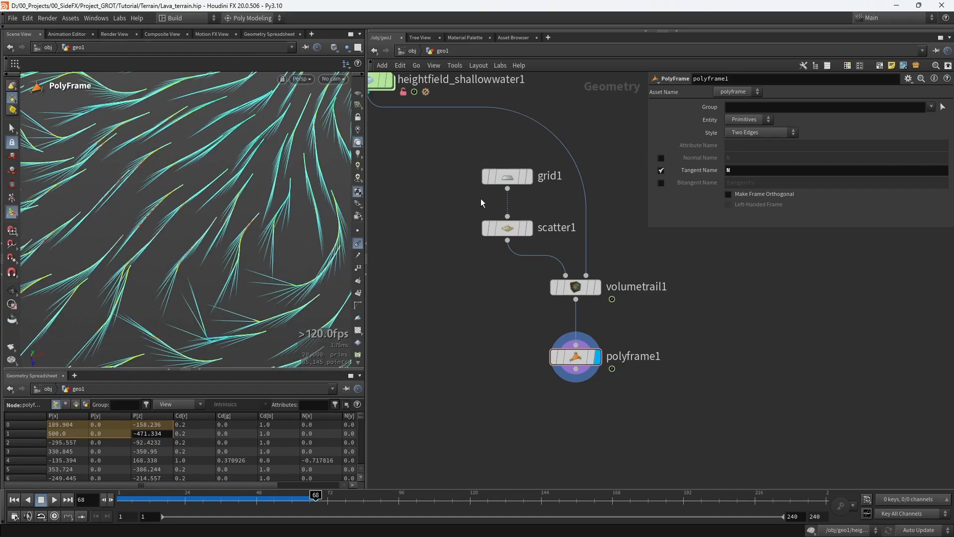
Compare the First Edge and Two Edges styles on polyframe1, and set the style to First Edge.
left_click(741, 133)
left_click(742, 143)
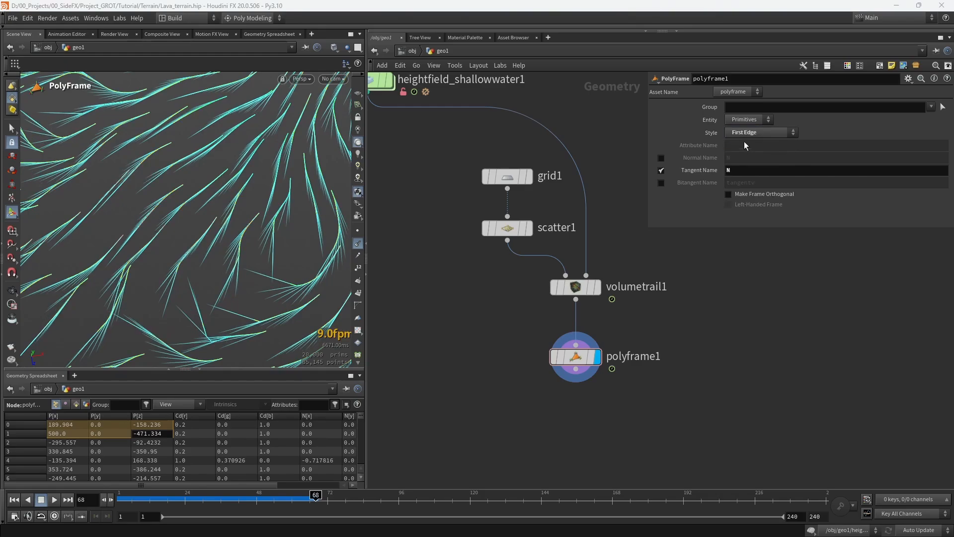
left_click(748, 132)
left_click(749, 152)
left_click(749, 133)
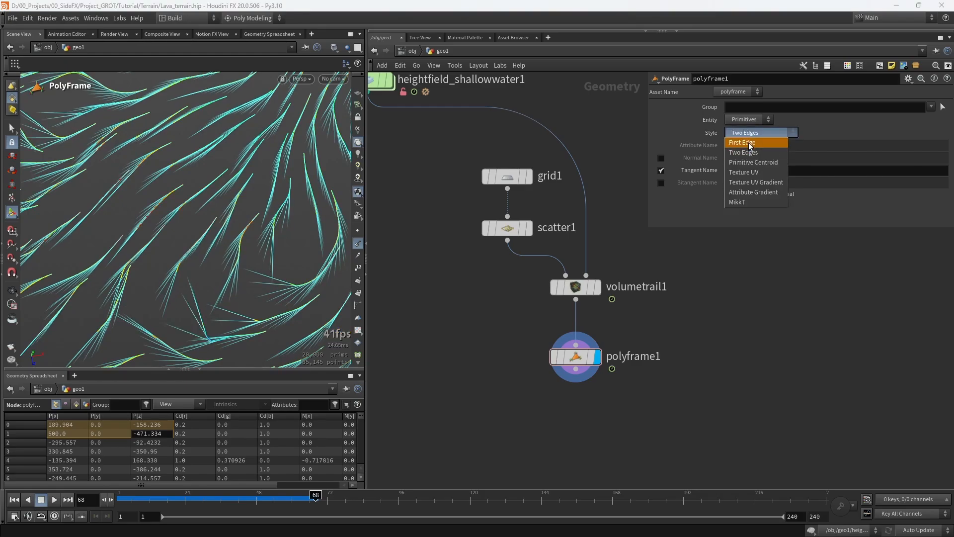
left_click(748, 142)
left_click(748, 133)
left_click(749, 148)
left_click(750, 133)
left_click(749, 143)
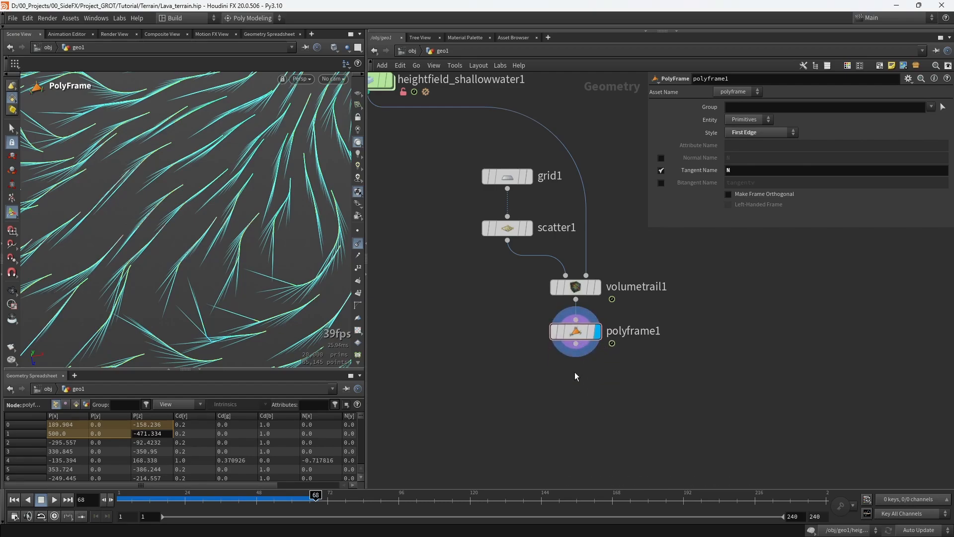
Add a Transform node below polyframe1, connect it to polyframe1's output and display it.
scroll(581, 368, "down", 5)
middle_click_drag(546, 378, 617, 350)
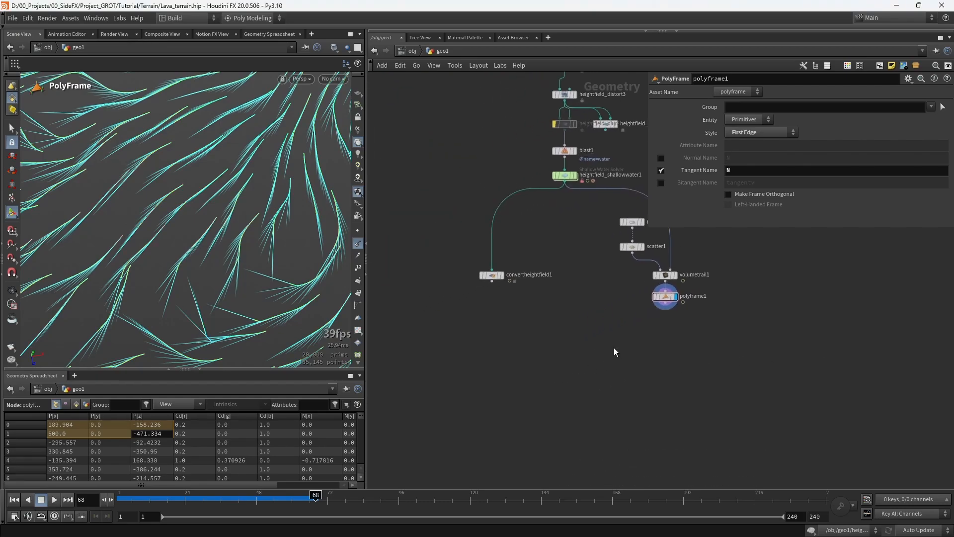
middle_click_drag(730, 337, 677, 325)
key("Tab")
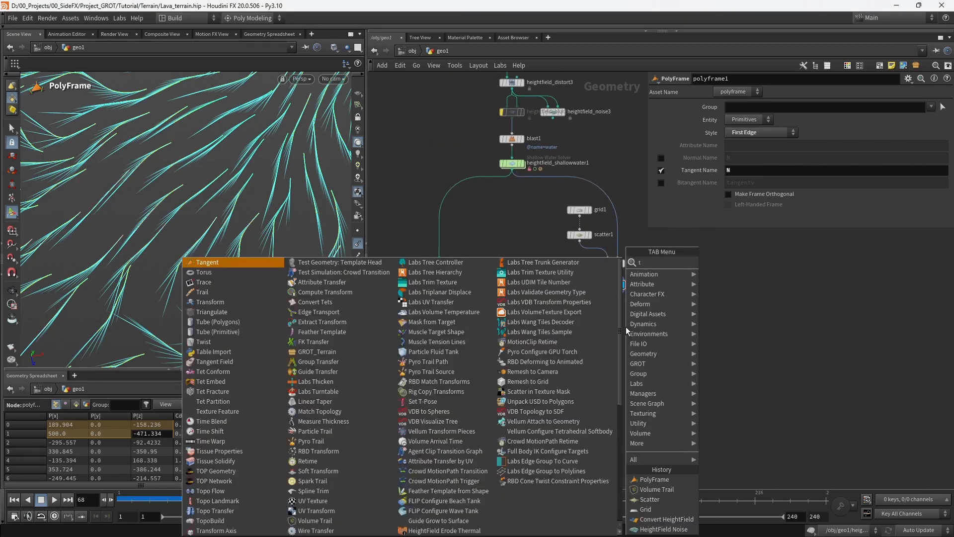
type("tra")
left_click(729, 282)
left_click(618, 324)
scroll(617, 305, "up", 3)
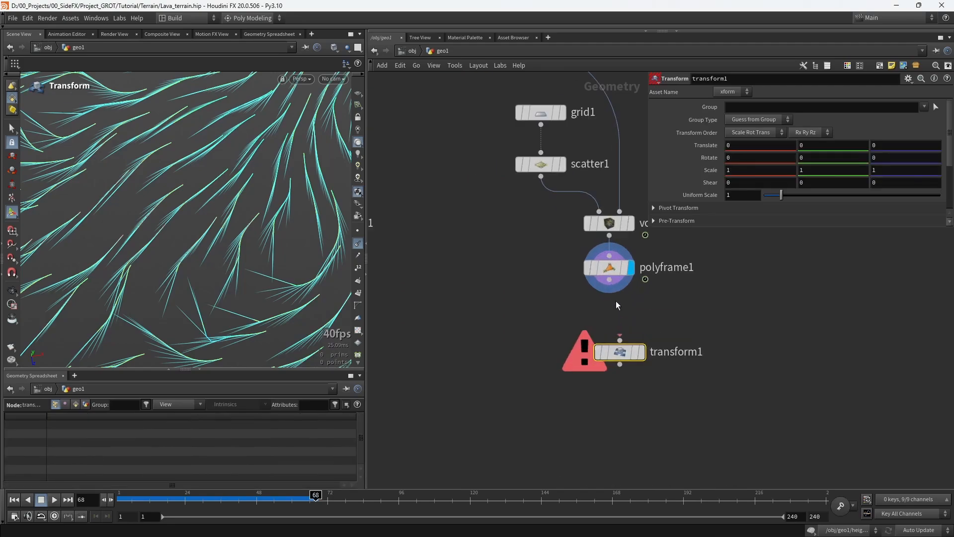
left_click_drag(616, 311, 612, 353)
left_click(641, 352)
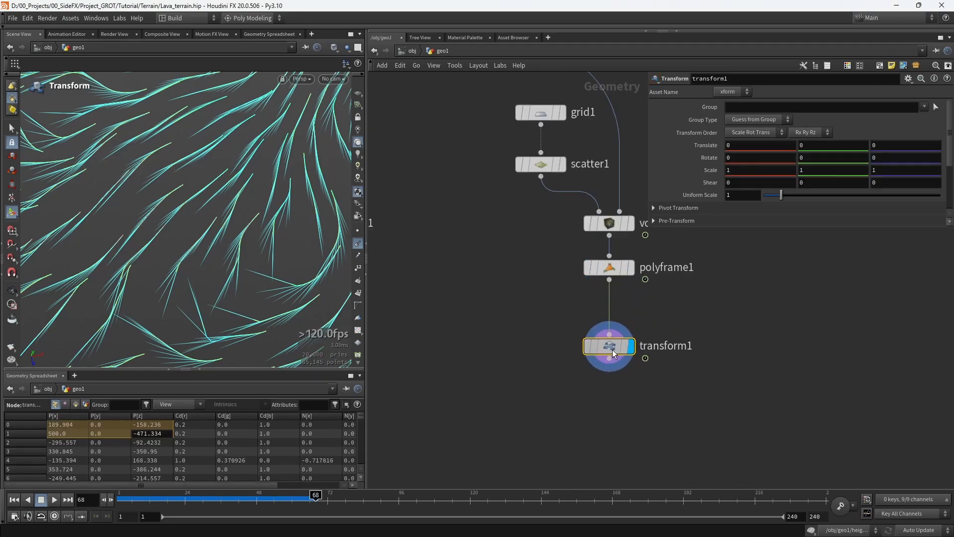
Raise the trails by setting transform1's Y translation to 1000.
scroll(231, 204, "down", 12)
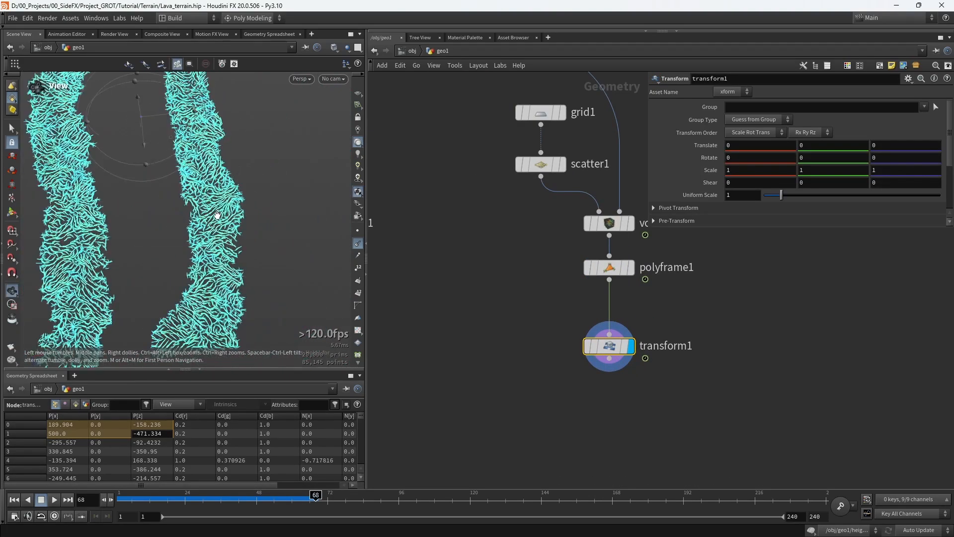
left_click_drag(215, 215, 213, 103, "alt")
key("Return")
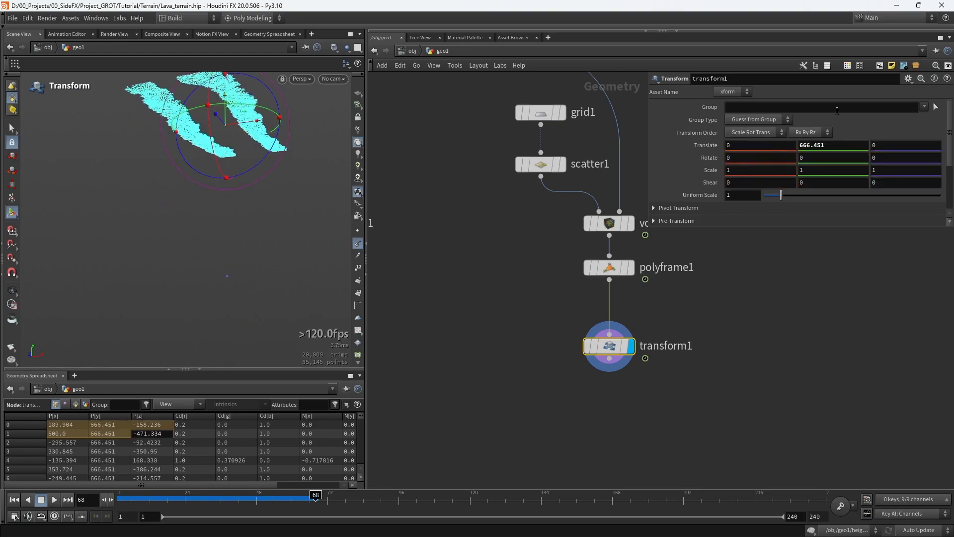
left_click_drag(847, 146, 716, 148)
type("1000")
key("Return")
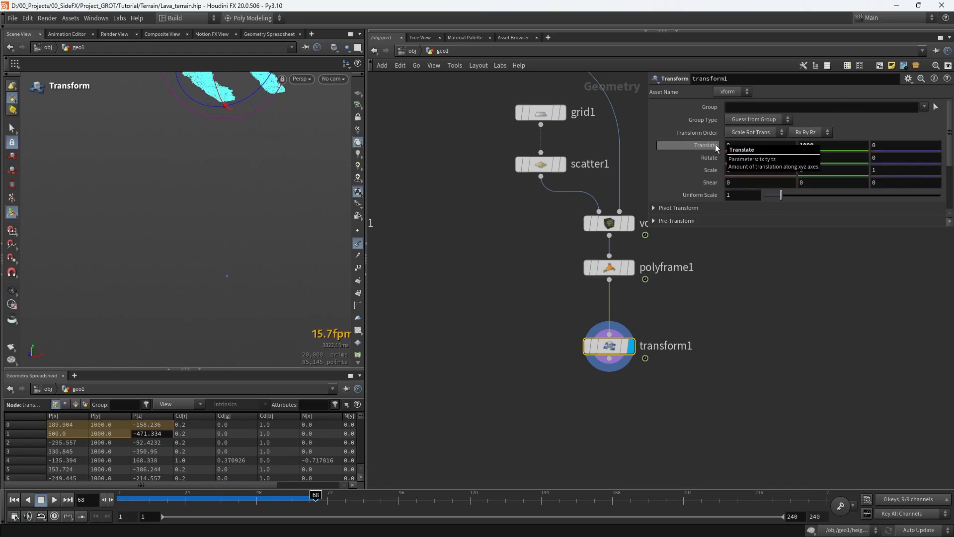
Add a Ray node with transform1 as its first input and convertheightfield1 as its second input.
middle_click_drag(527, 362, 614, 319)
scroll(615, 318, "down", 3)
left_click(544, 362)
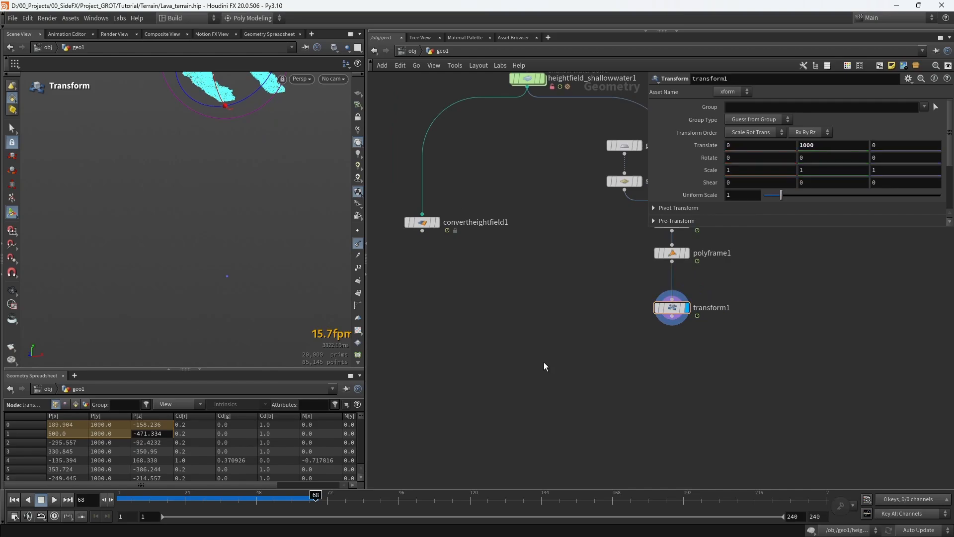
key("Tab")
type("ray")
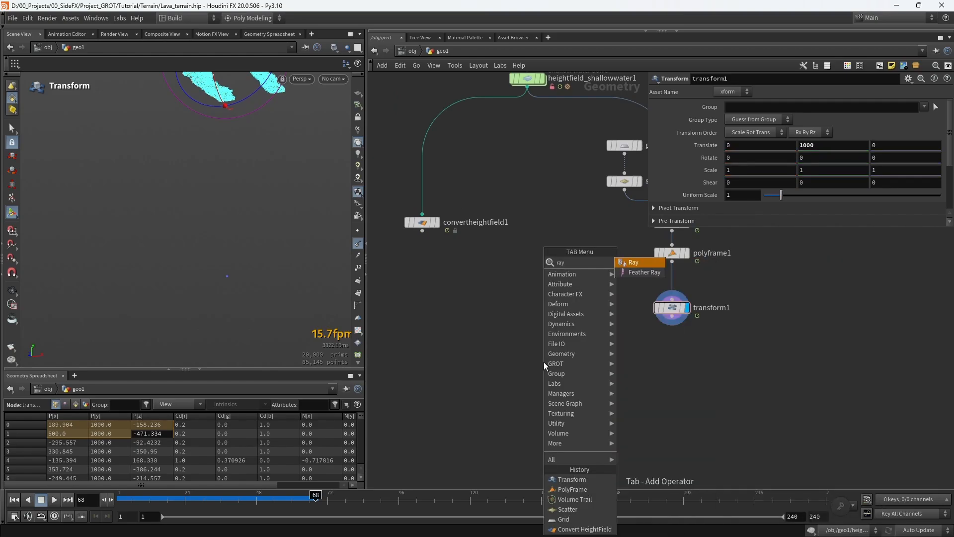
left_click(630, 263)
left_click(557, 398)
left_click_drag(672, 326, 423, 232)
scroll(443, 272, "up", 3)
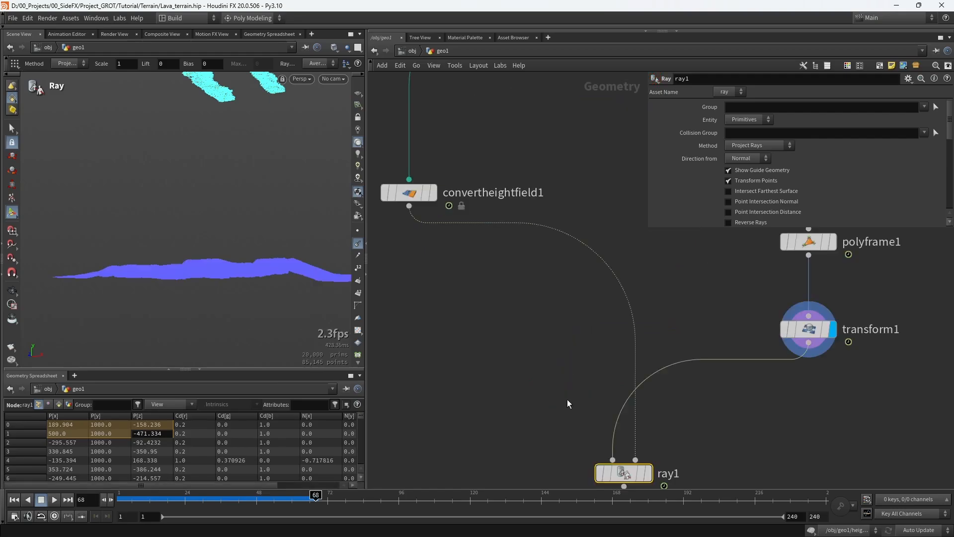
Display ray1 and set its direction from Vector, clearing the ray direction channels and using direction 0, -1, 0.
left_click(646, 472)
middle_click_drag(713, 421, 628, 309)
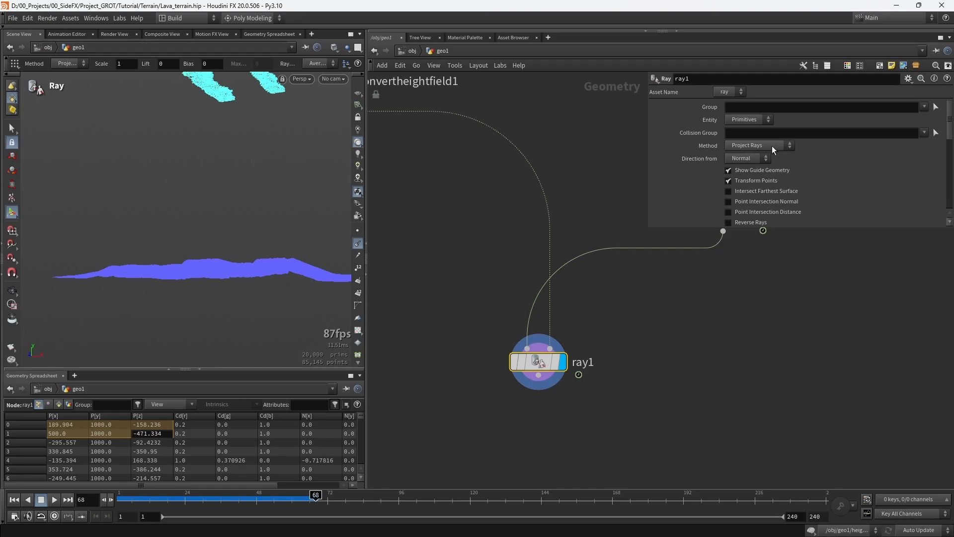
left_click(748, 169)
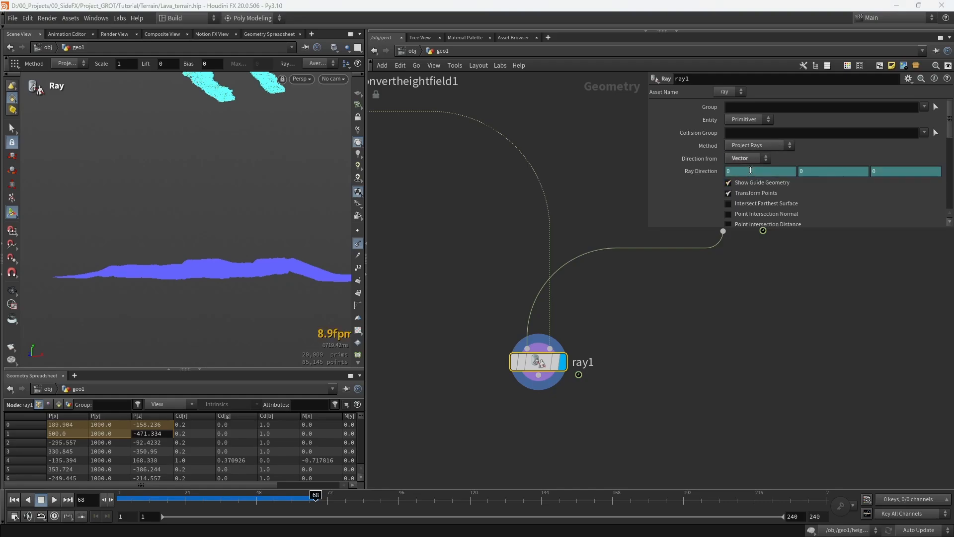
right_click(695, 173)
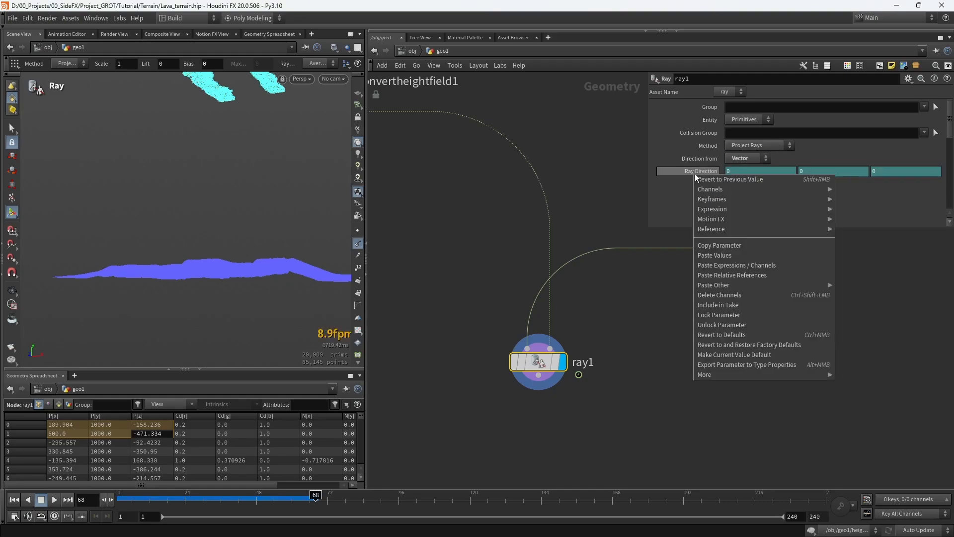
left_click(729, 295)
type("-1")
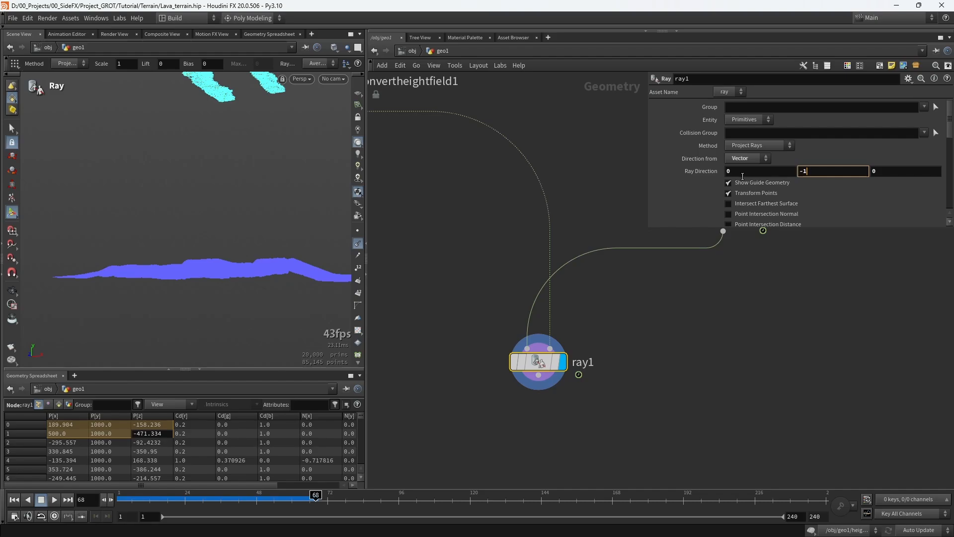
key("Return")
mouse_move(261, 88)
left_mouse_down("alt")
mouse_move(260, 146)
mouse_move(267, 90)
left_mouse_up("alt")
left_click_drag(269, 356, 264, 264, "alt")
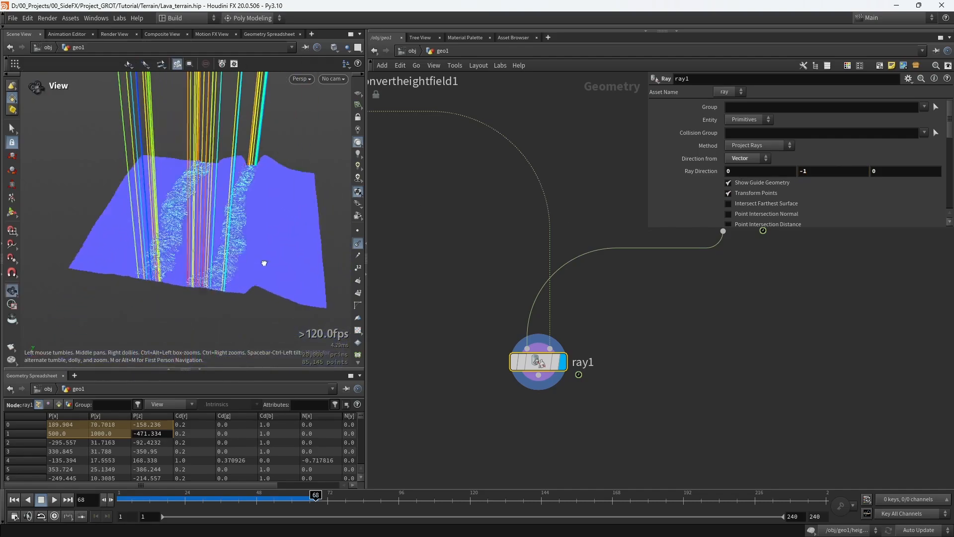
mouse_move(264, 264)
right_mouse_down("alt")
mouse_move(179, 275)
mouse_move(229, 203)
right_mouse_up("alt")
left_click_drag(230, 203, 223, 243)
Add a displayed Attribute Transfer node with convertheightfield1 as its first input and ray1 as its second input.
scroll(388, 397, "down", 3)
middle_click_drag(374, 402, 516, 338)
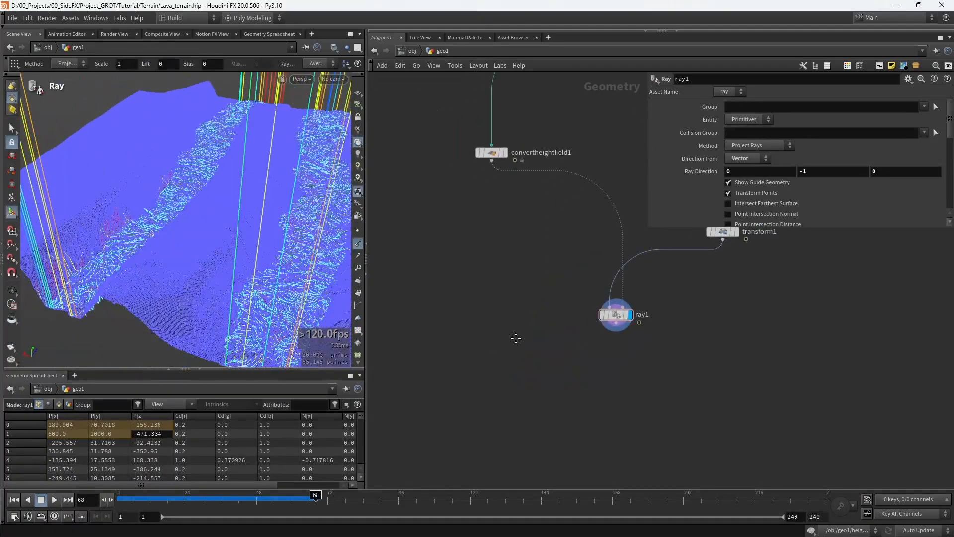
key("Tab")
type("transfer")
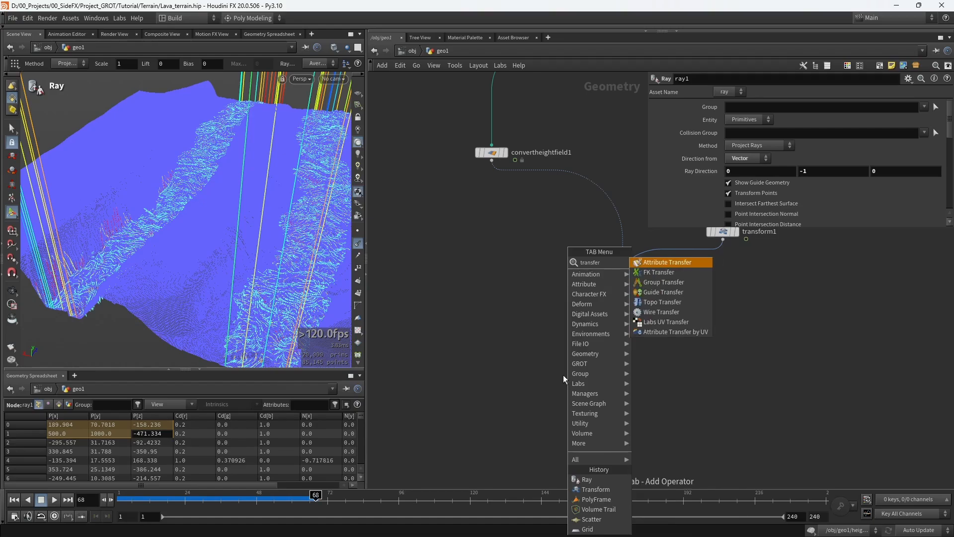
left_click(672, 263)
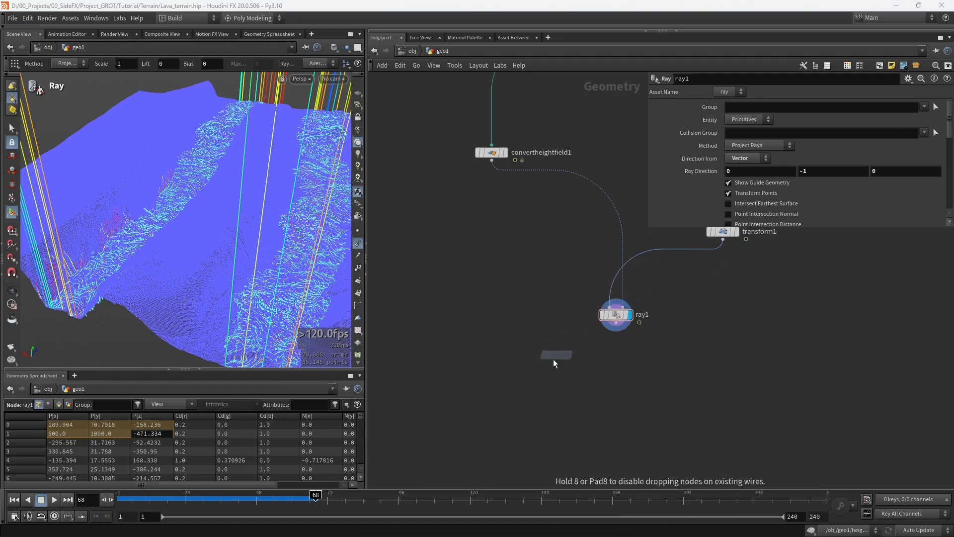
left_click(521, 405)
left_click_drag(616, 324, 492, 160)
scroll(544, 405, "up", 3)
left_click(531, 402)
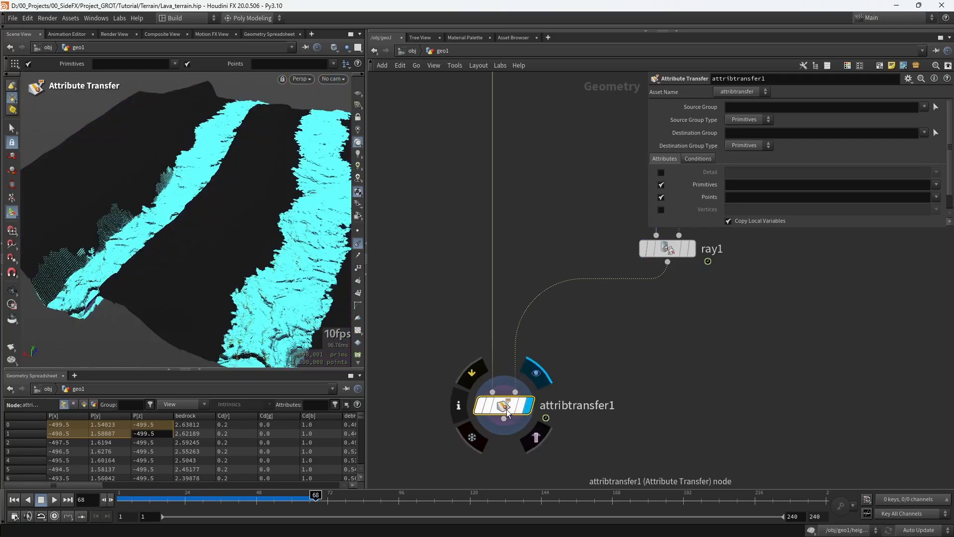
Hide the point normals and turn off viewport lighting to examine the trail colours transferred onto the terrain.
left_click_drag(192, 240, 233, 251, "alt")
left_click(358, 244)
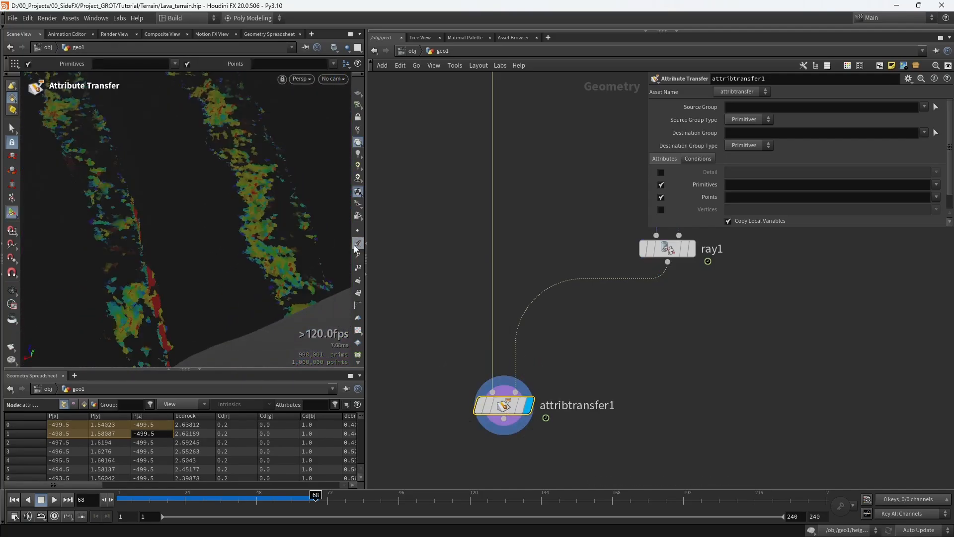
left_click_drag(284, 233, 124, 222, "alt")
key("Return")
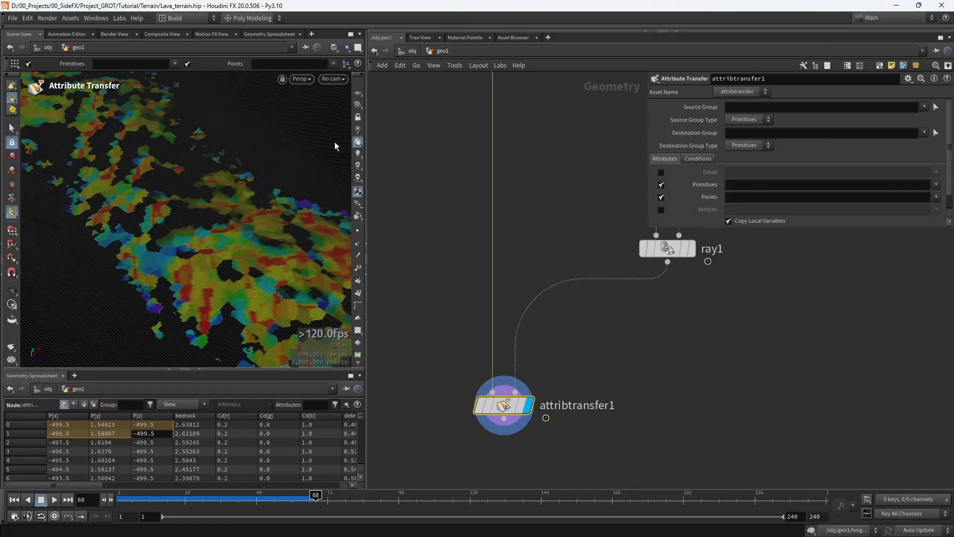
left_click(358, 130)
right_click_drag(110, 159, 219, 220, "alt")
left_click_drag(219, 220, 175, 181, "alt")
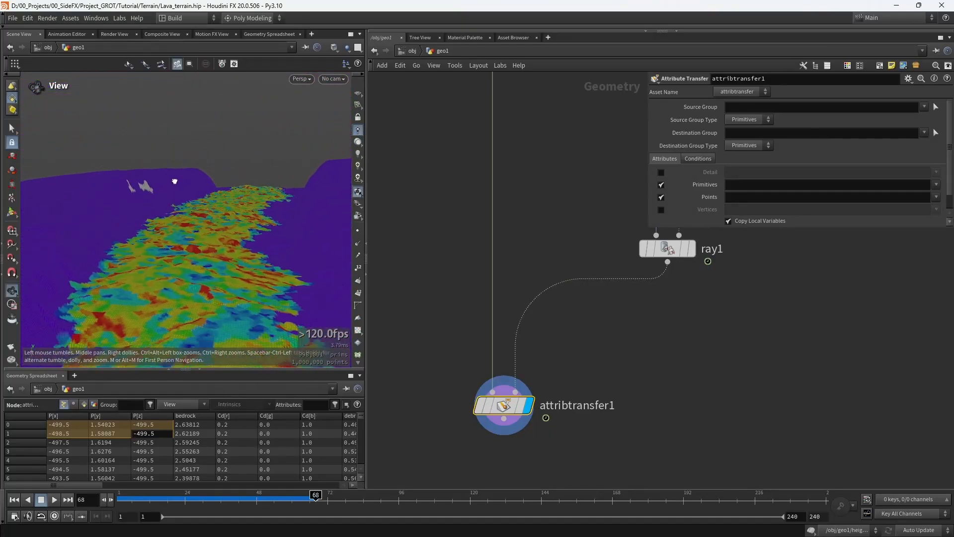
Try polyframe1 as attribtransfer1's second input to compare the transfer, and reconnect ray1 to that input.
middle_click_drag(674, 292, 622, 322)
middle_click_drag(790, 271, 649, 363)
scroll(649, 363, "down", 3)
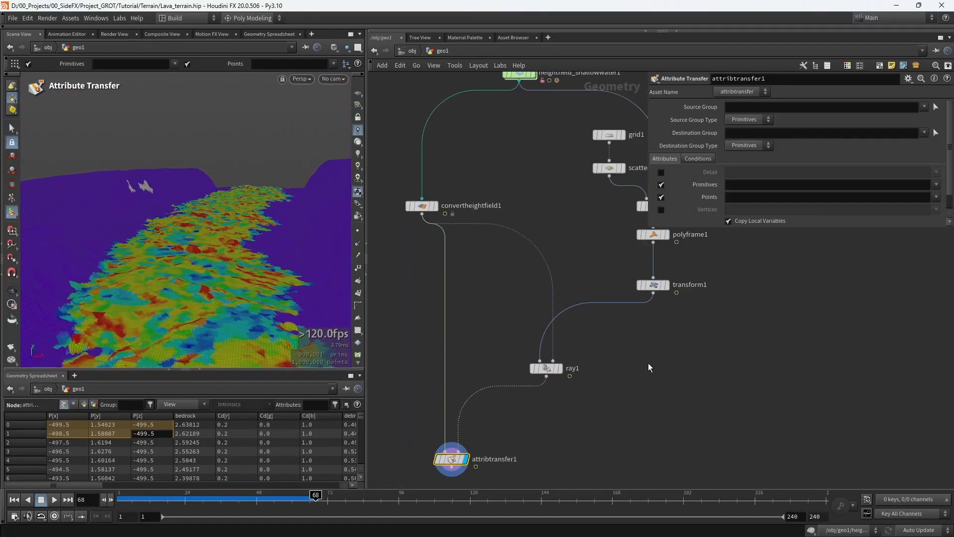
left_click_drag(653, 243, 458, 447)
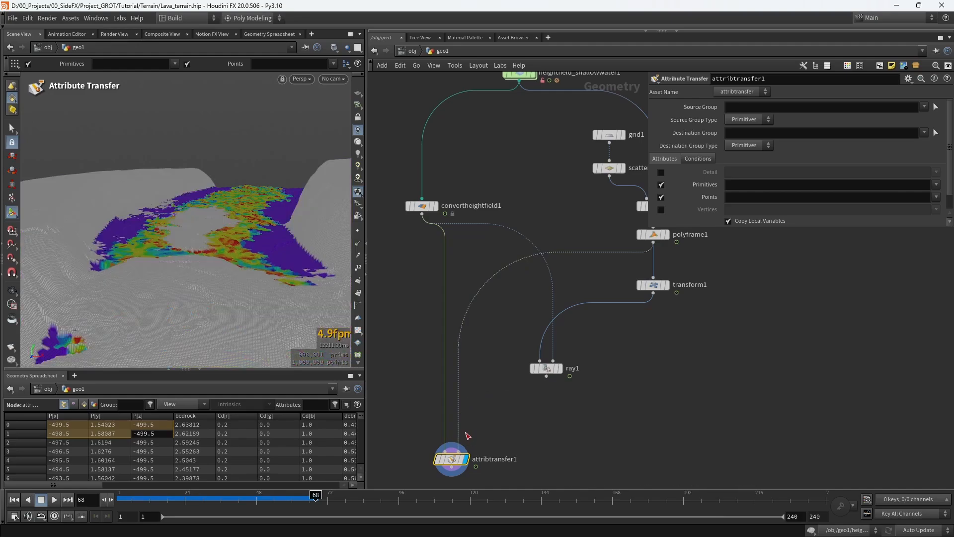
key("Escape")
left_click_drag(200, 190, 169, 160)
key("Return")
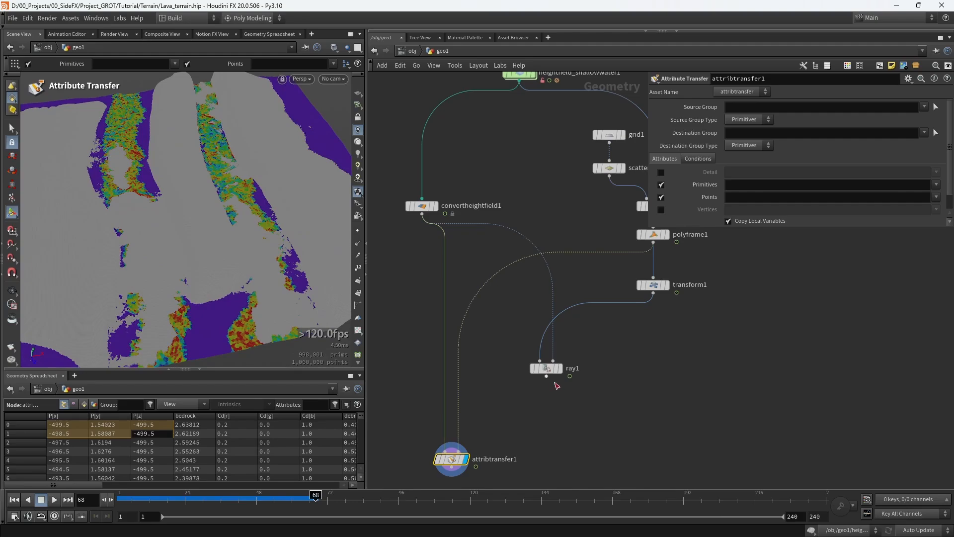
left_click_drag(546, 376, 459, 450)
Compare polyframe1's flat trails with ray1's projected trails in the viewport, and return the display to attribtransfer1.
left_click_drag(333, 303, 268, 208, "alt")
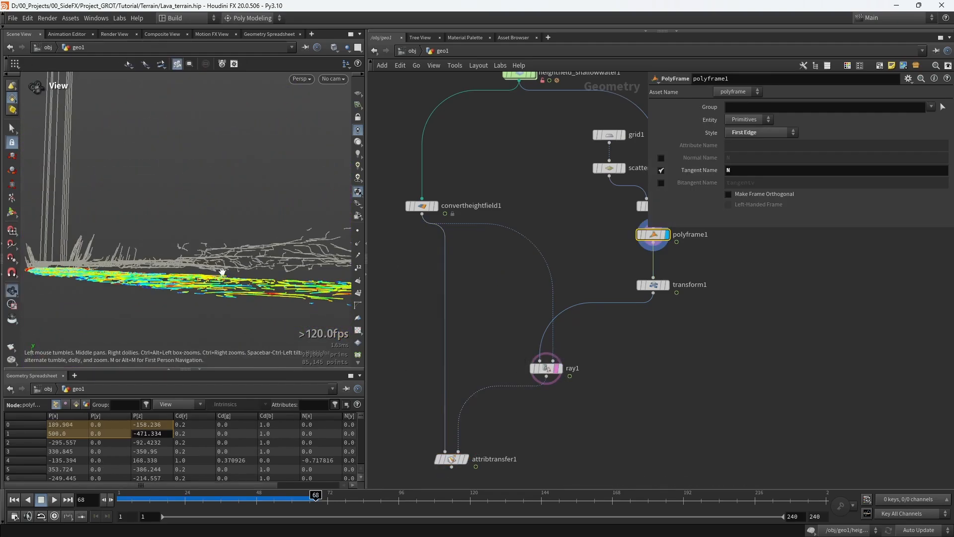
left_click_drag(222, 271, 252, 290, "alt")
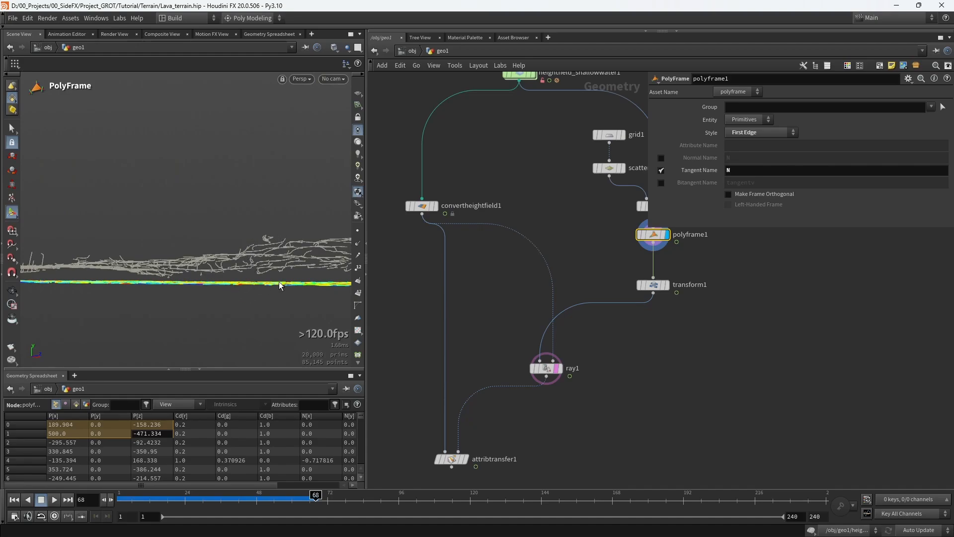
middle_click_drag(476, 440, 533, 382)
scroll(513, 402, "up", 3)
left_click(531, 400)
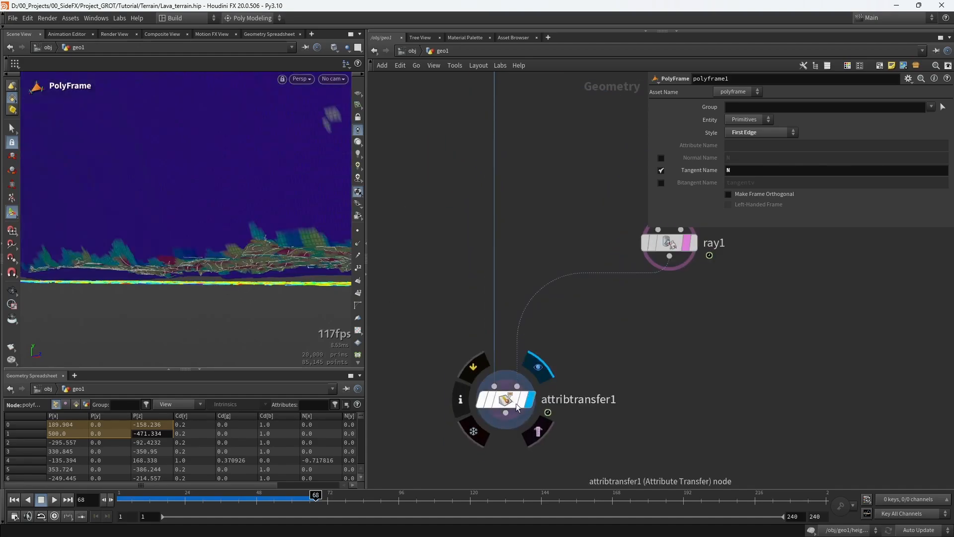
left_click(521, 403)
left_click(510, 402)
left_click_drag(330, 315, 213, 222, "alt")
key("Return")
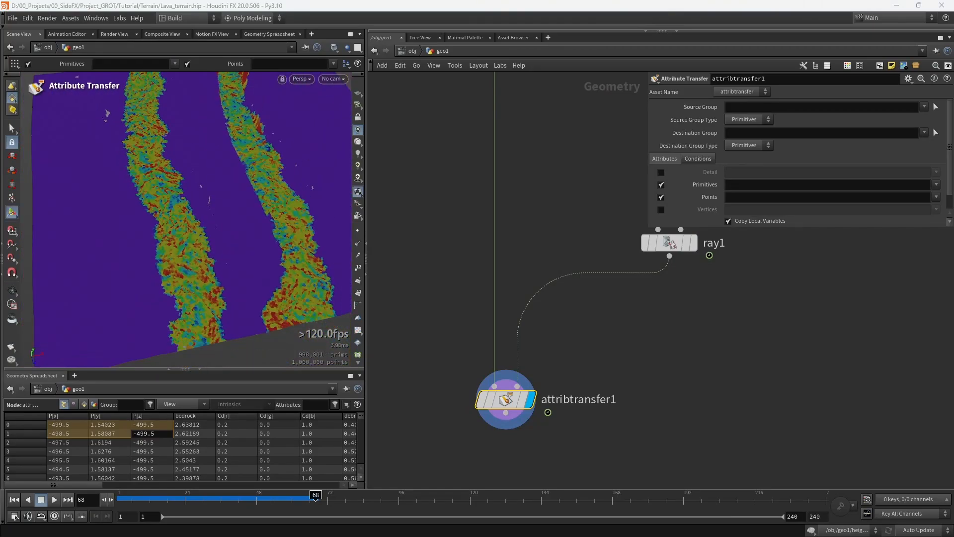
Disable primitive attributes on attribtransfer1, restrict the point attributes to N, and show the point normals on the terrain.
left_click(661, 184)
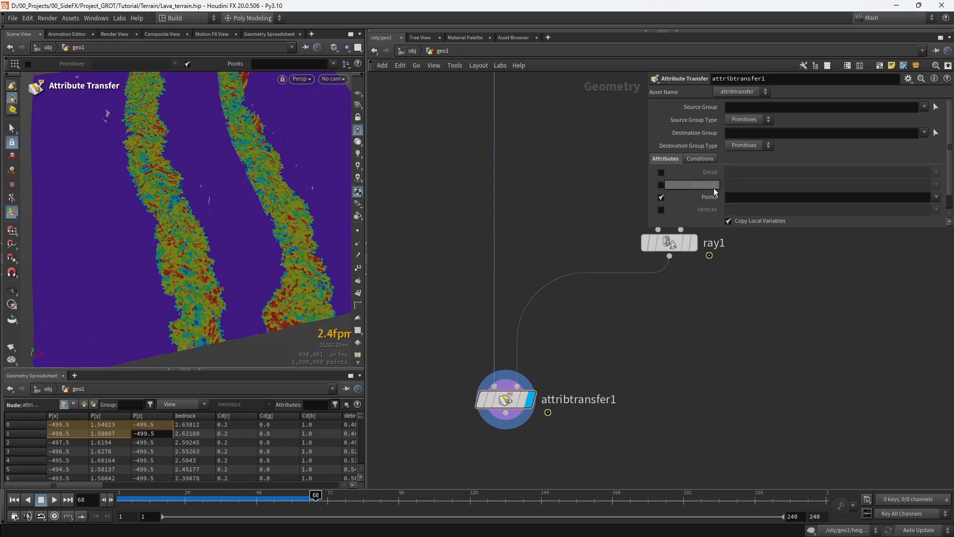
type("N")
key("Return")
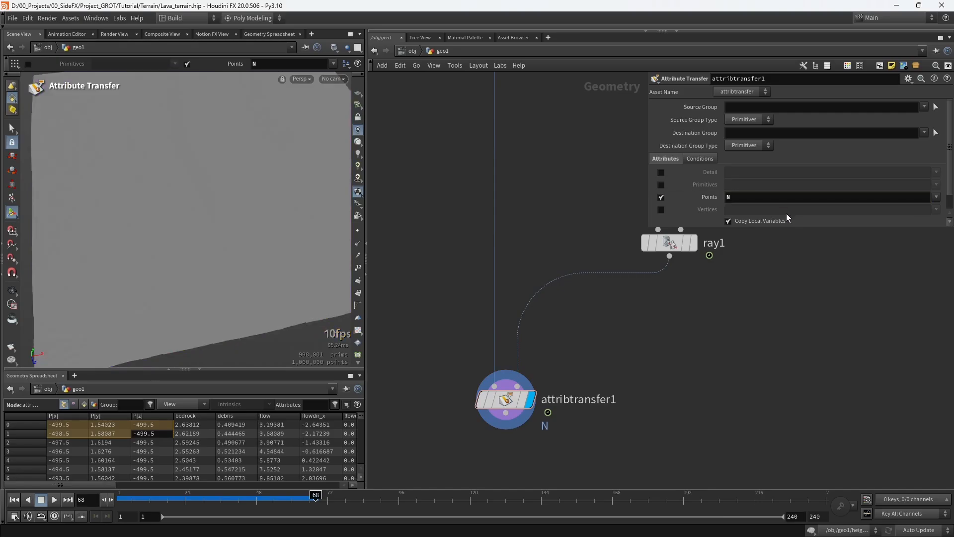
left_click(358, 244)
left_click_drag(233, 226, 279, 228, "alt")
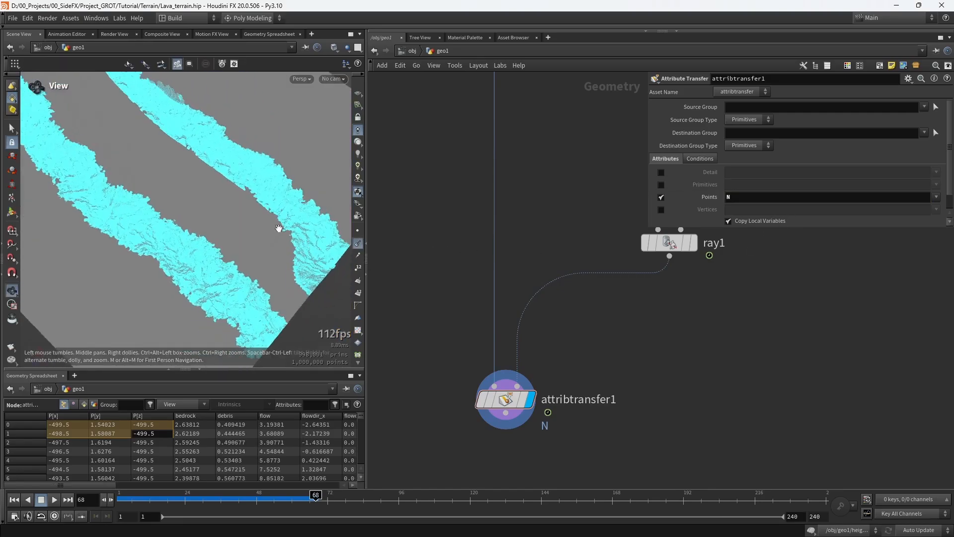
right_click_drag(278, 229, 258, 166, "alt")
left_click_drag(258, 166, 224, 249, "alt")
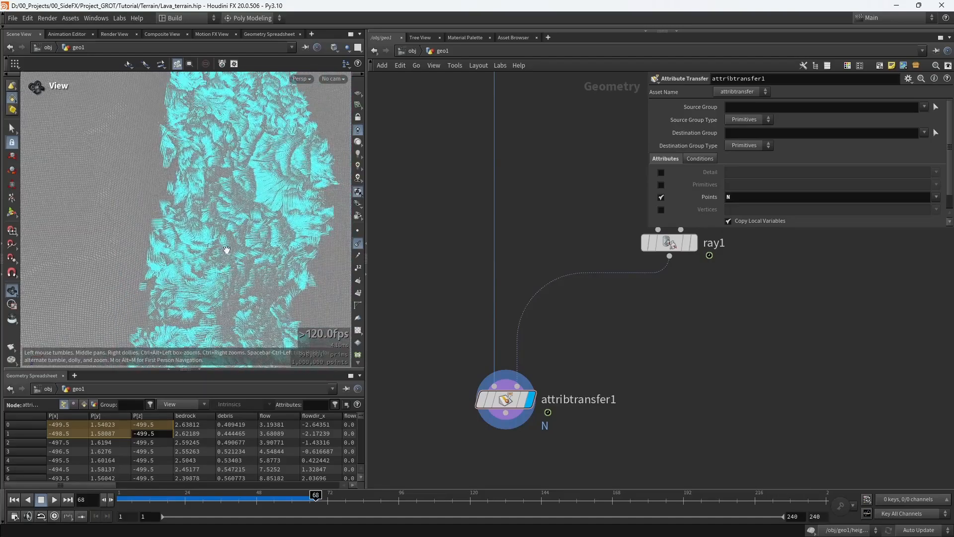
Display convertheightfield1 and set its density to 0.7.
middle_click_drag(487, 198, 482, 325)
scroll(482, 325, "down", 3)
scroll(465, 214, "up", 3)
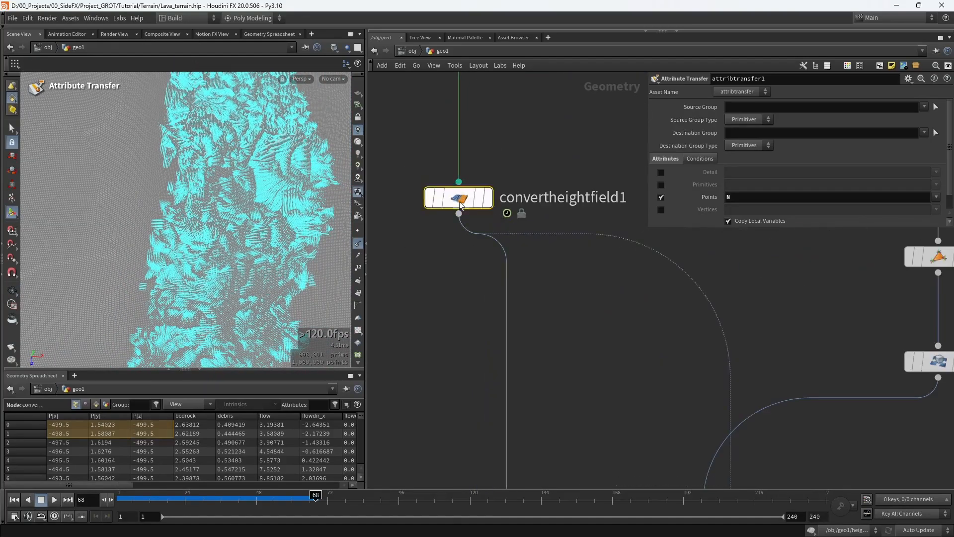
left_click(460, 199)
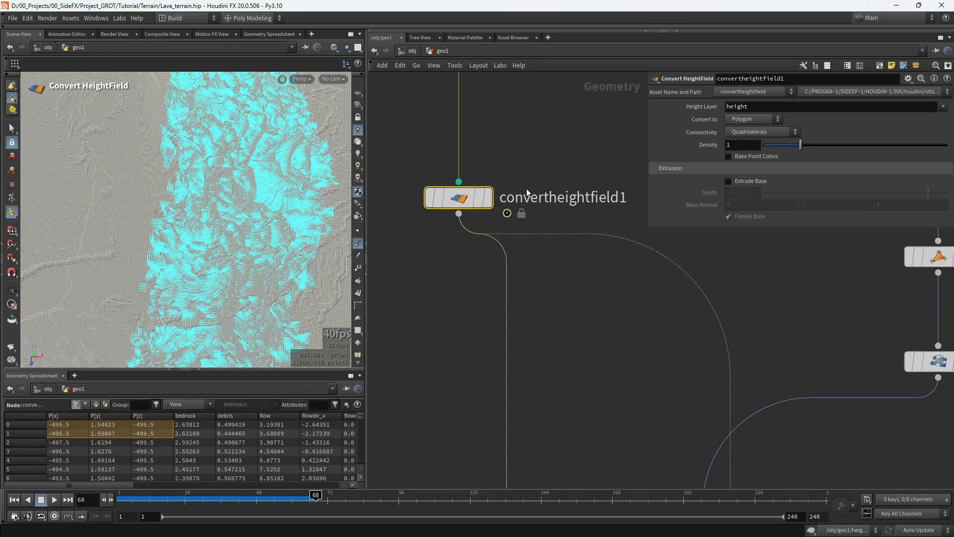
left_click(490, 197)
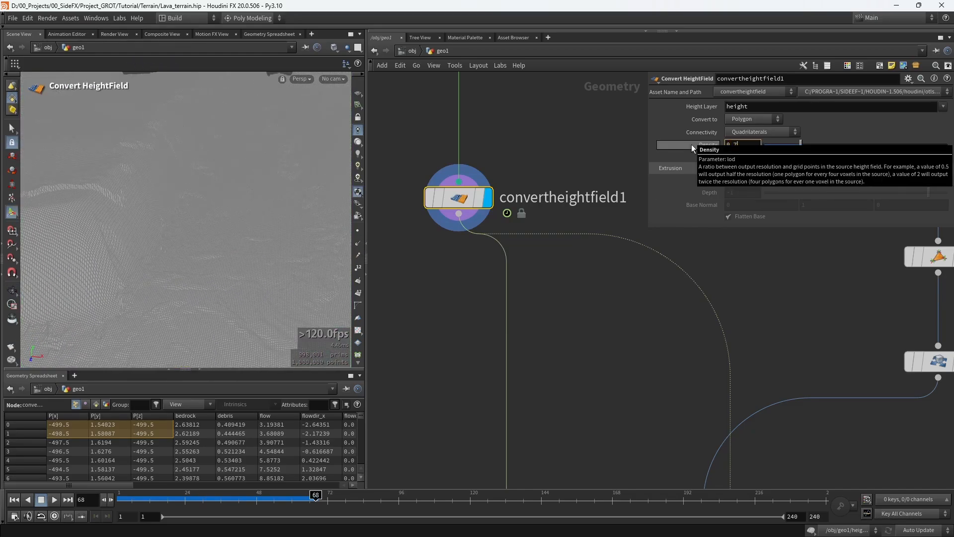
type("0.7")
key("Return")
mouse_move(249, 219)
left_mouse_down("alt")
mouse_move(236, 227)
mouse_move(240, 290)
mouse_move(256, 222)
left_mouse_up("alt")
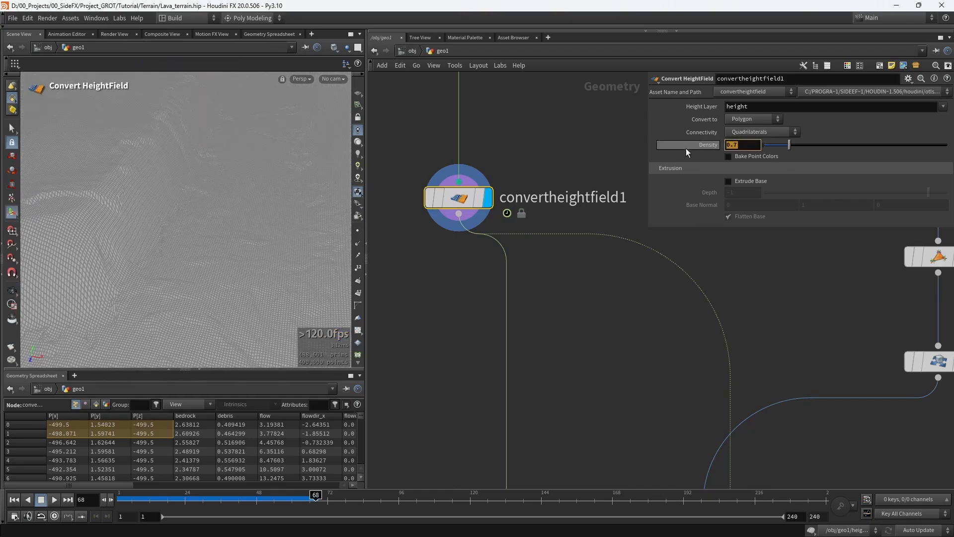
Set convertheightfield1's density to 2 and examine the denser terrain mesh.
mouse_move(686, 148)
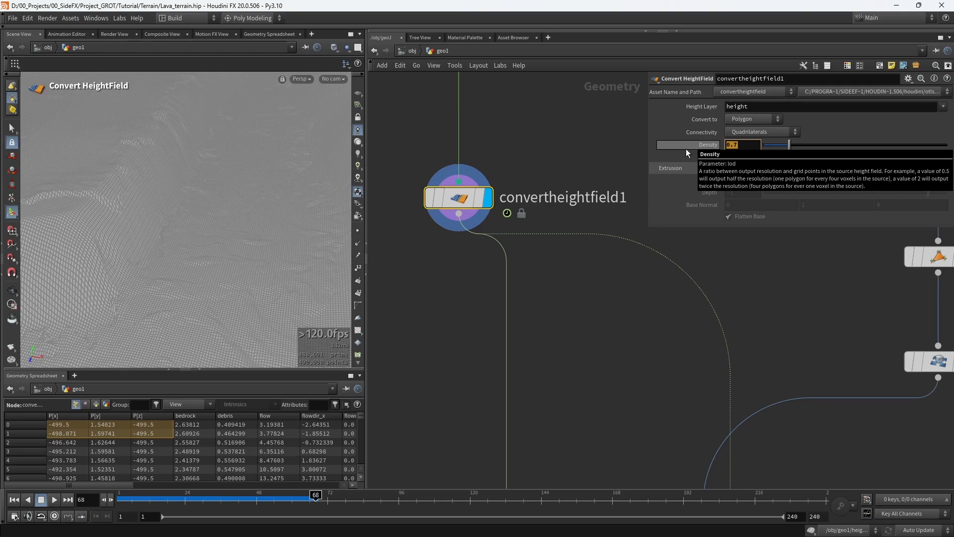
type("2")
key("Return")
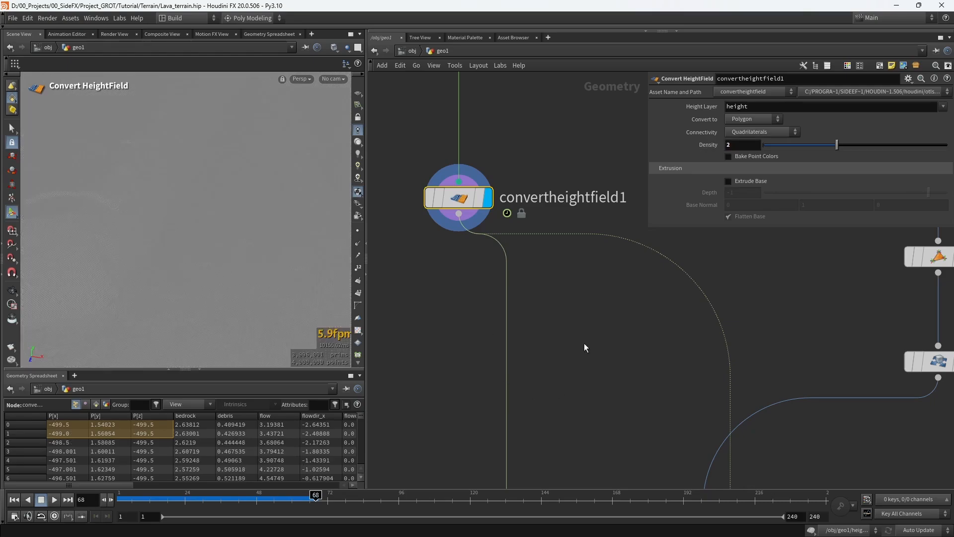
key("space")
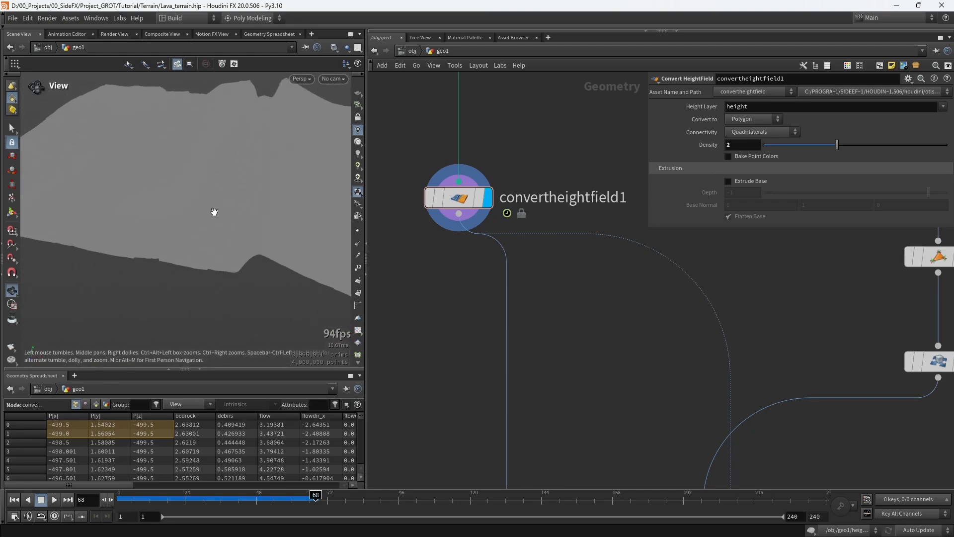
Set convertheightfield1's density to 1.5.
type("1")
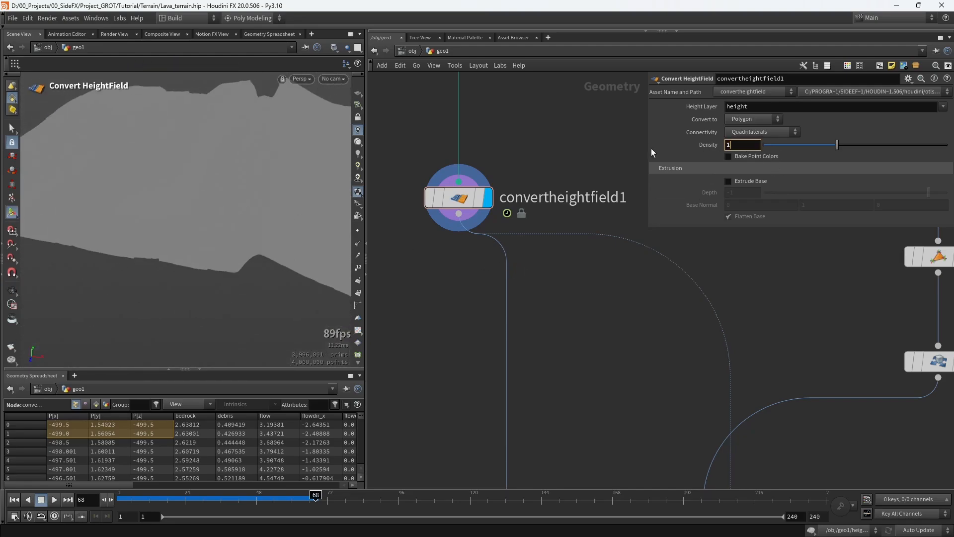
type(".5")
key("Return")
Display attribtransfer1 again and show its point normals to inspect the flow directions on the terrain mesh.
middle_click_drag(583, 360, 575, 194)
scroll(575, 194, "down", 1)
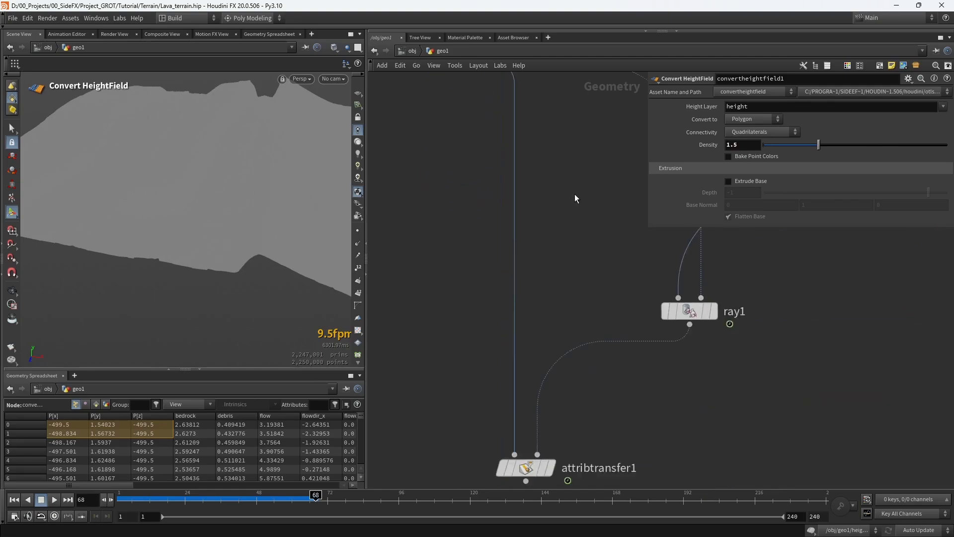
middle_click_drag(567, 460, 565, 340)
scroll(565, 340, "up", 2)
left_click(545, 383)
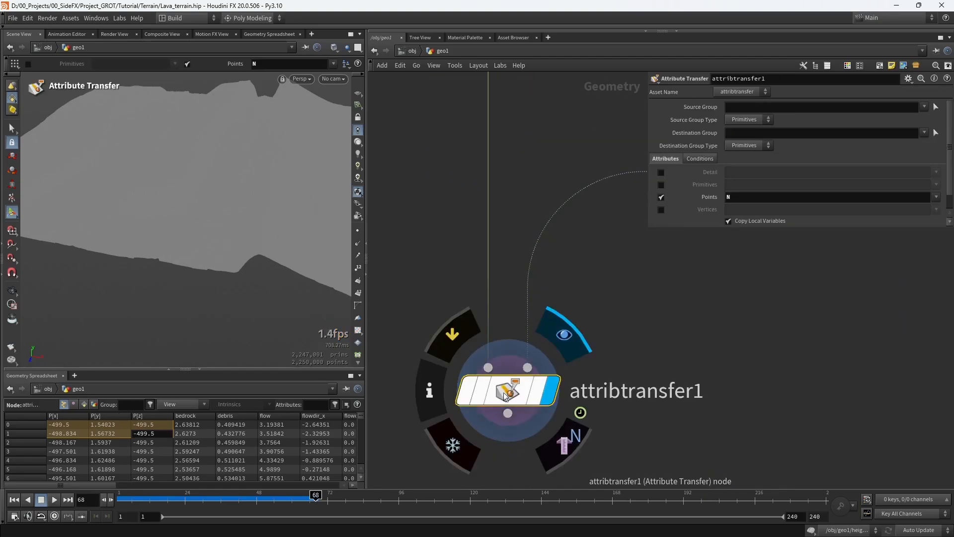
key("w")
scroll(224, 219, "up", 3)
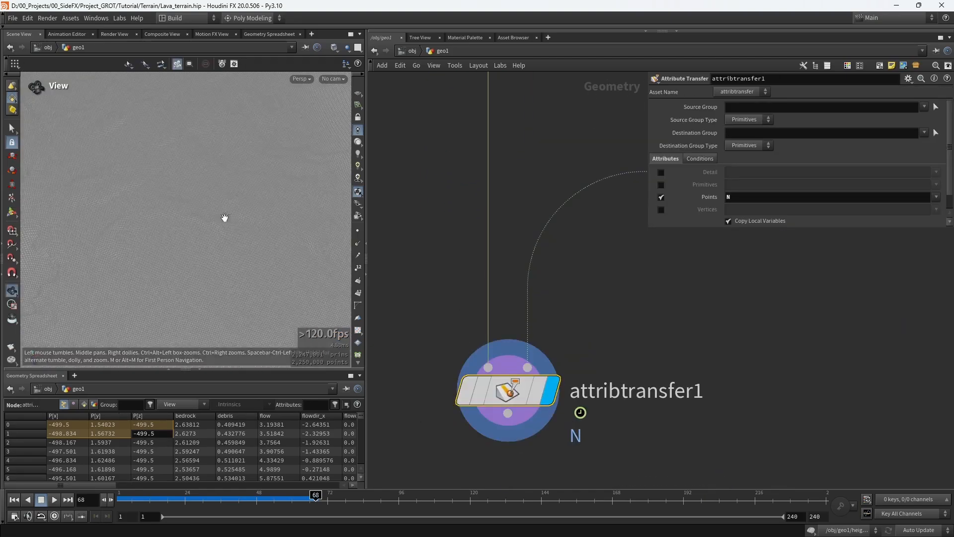
left_click(358, 243)
left_click_drag(232, 249, 248, 159, "alt")
scroll(247, 159, "up", 3)
middle_click_drag(247, 160, 258, 140, "alt")
key("Return")
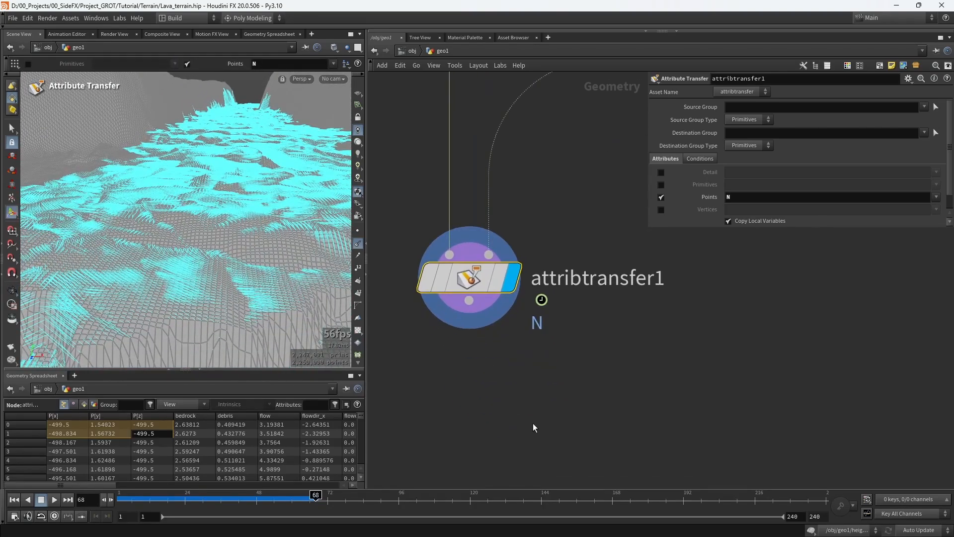
Add an Attribute Blur node below attribtransfer1, wire attribtransfer1 into it and display it.
key("Tab")
type("blur")
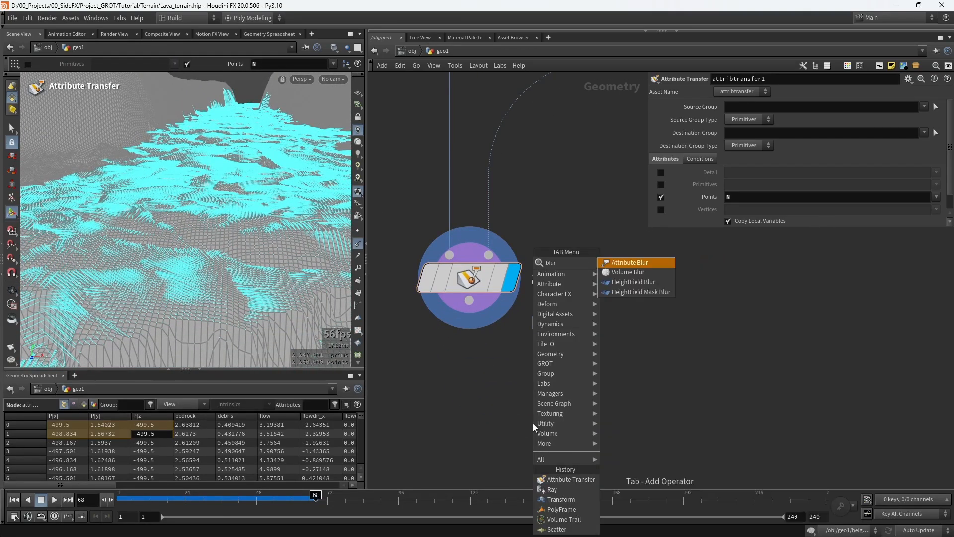
left_click(630, 262)
left_click(494, 362)
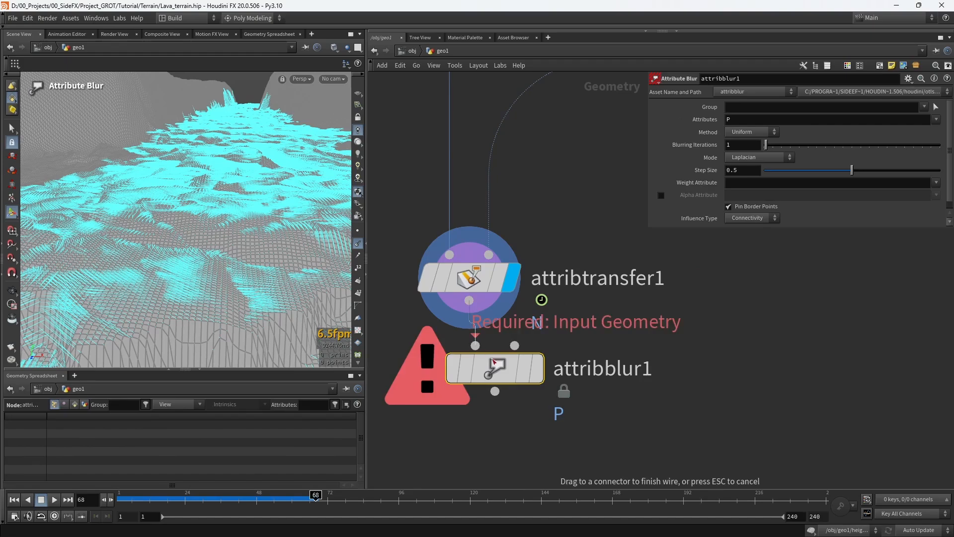
left_click(509, 381)
left_click(512, 397)
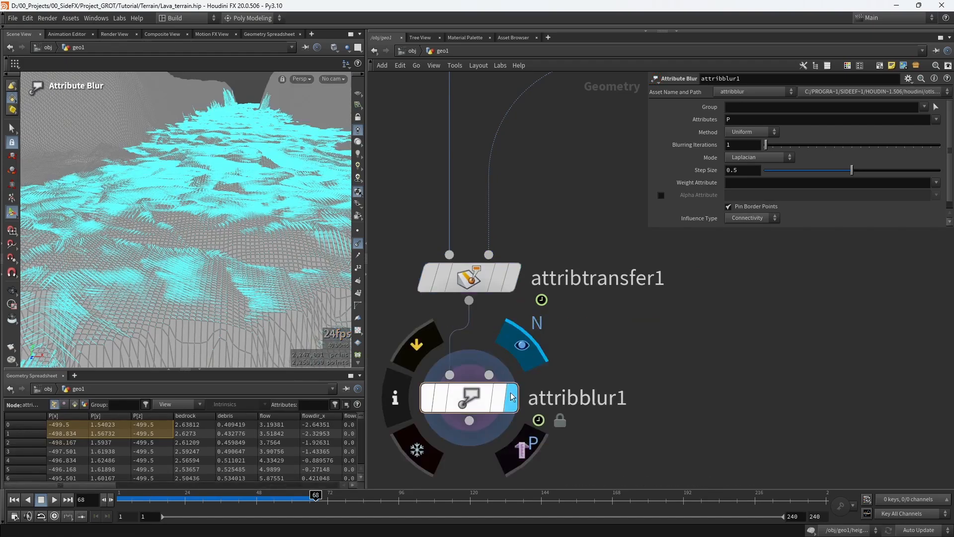
left_click_drag(475, 406, 475, 401)
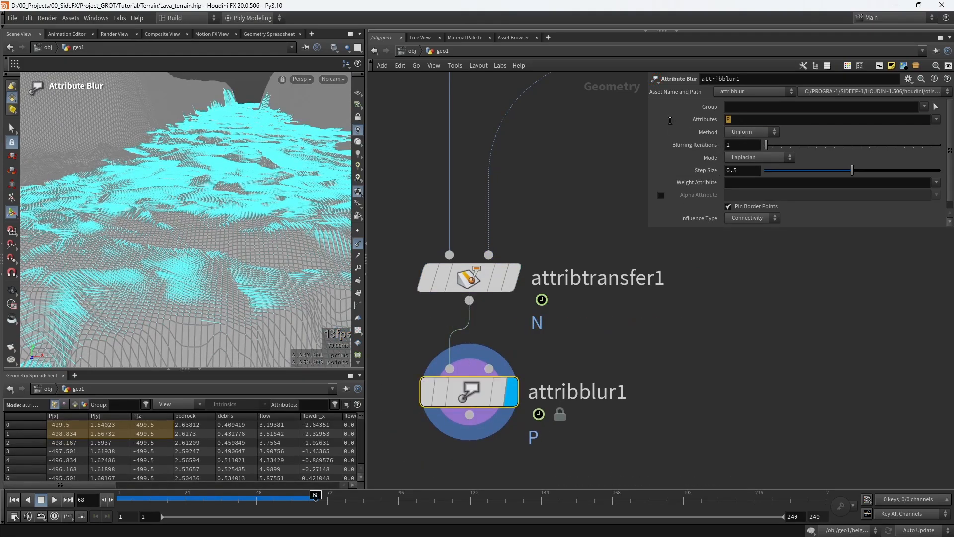
Set the blur node's attribute to N and inspect the blurred directions on the terrain mesh.
type("N")
key("Return")
mouse_move(428, 392)
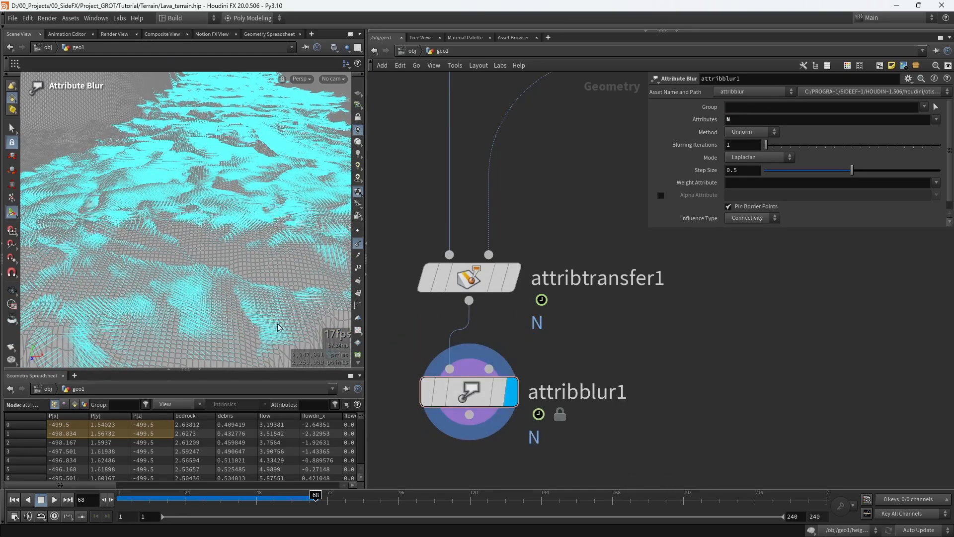
left_click_drag(234, 258, 385, 299, "alt")
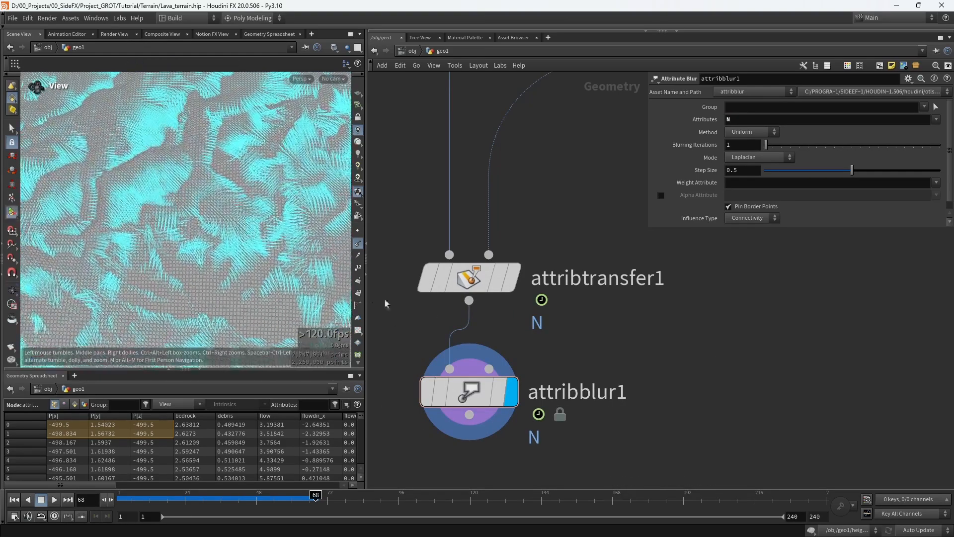
Raise attribblur1's blurring iterations to 6 and inspect the smoothed normals.
left_click(426, 393)
left_click(424, 389)
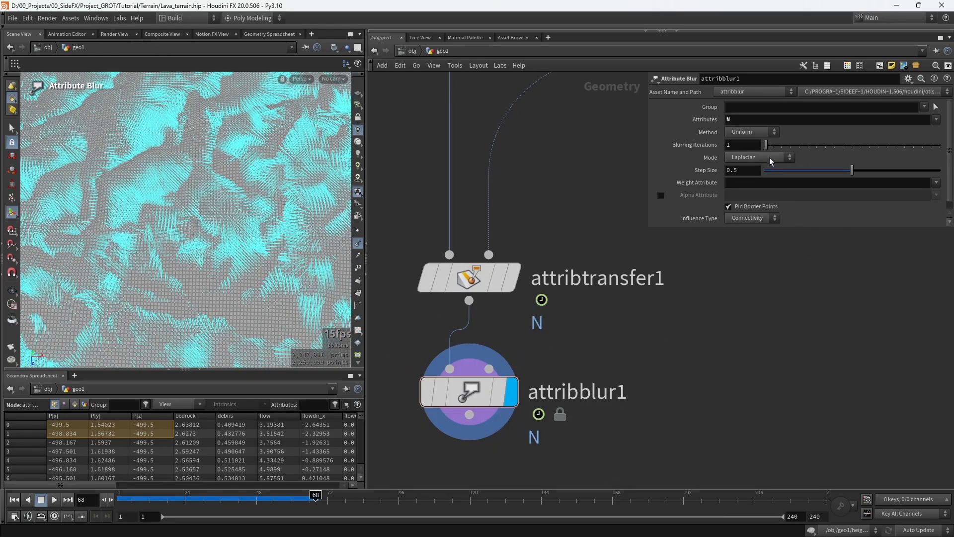
mouse_move(766, 144)
left_mouse_down()
mouse_move(918, 147)
mouse_move(764, 152)
left_mouse_up()
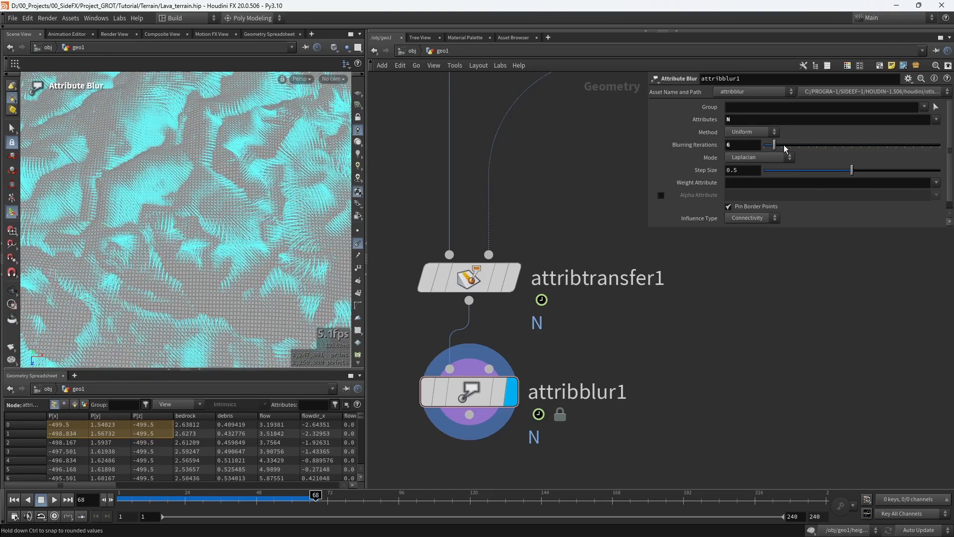
right_click_drag(214, 189, 158, 200, "alt")
left_click_drag(158, 200, 190, 235, "alt")
middle_click_drag(190, 235, 216, 154, "alt")
Find resample1 below curve1 in the network and display it to inspect the resampled guide curve.
scroll(595, 326, "down", 3)
scroll(623, 351, "down", 2)
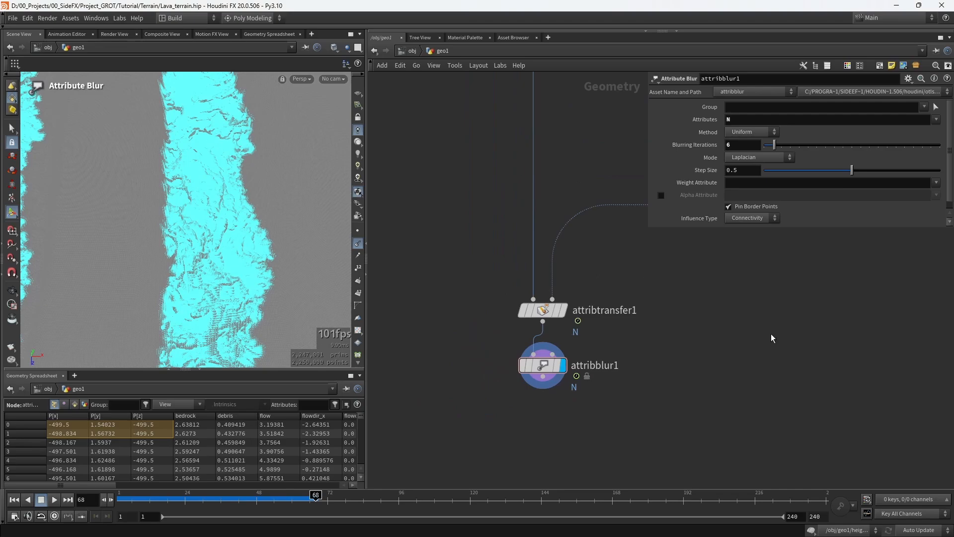
scroll(771, 337, "down", 3)
middle_click_drag(771, 338, 484, 413)
scroll(548, 387, "down", 3)
middle_click_drag(529, 206, 546, 414)
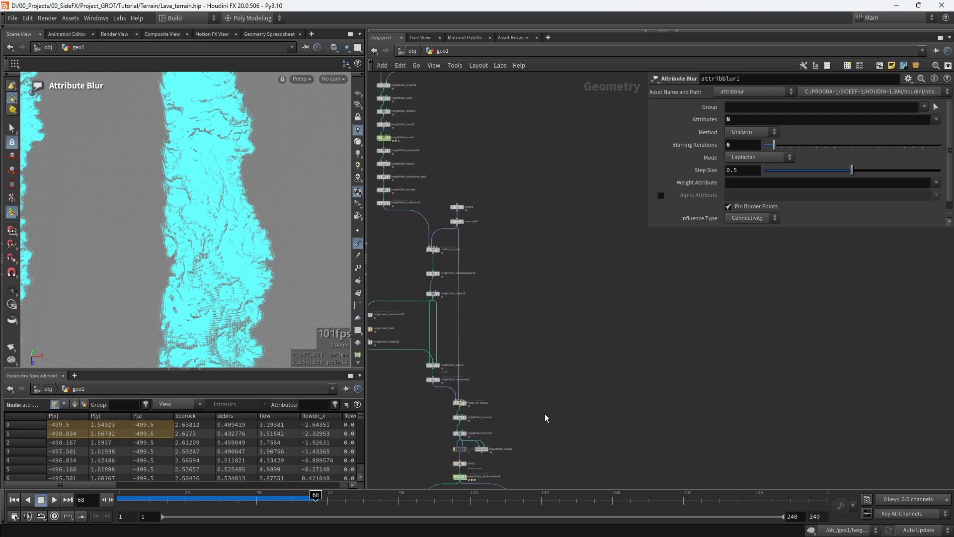
middle_click_drag(454, 223, 494, 307)
scroll(495, 306, "up", 5)
left_click(520, 297)
left_click(502, 300)
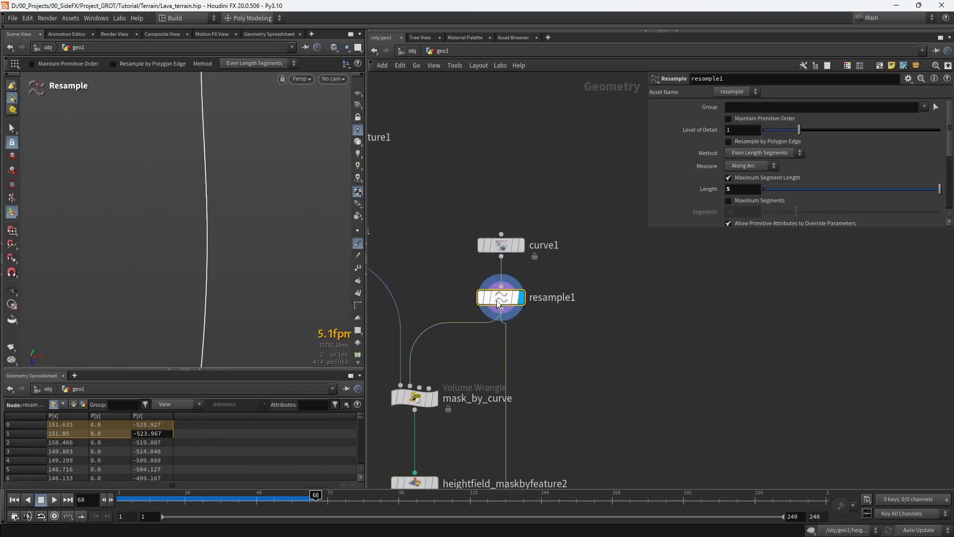
Duplicate polyframe1 and transform1 beside the originals in the velocity trail branch.
scroll(599, 254, "down", 3)
middle_click_drag(598, 253, 516, 193)
middle_click_drag(534, 433, 537, 396)
scroll(537, 395, "up", 4)
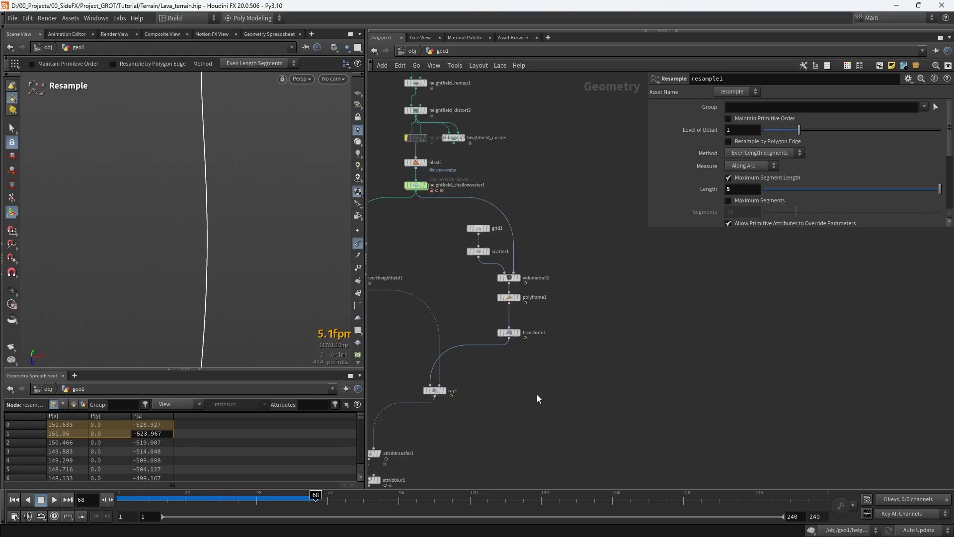
left_click_drag(571, 377, 600, 298)
middle_click_drag(563, 199, 575, 359)
scroll(575, 359, "down", 1)
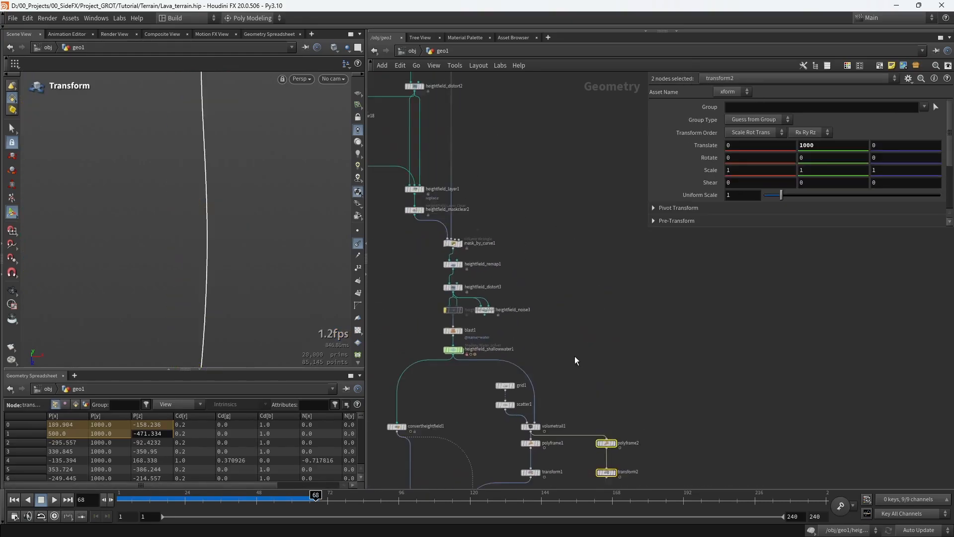
Wire resample1's output into polyframe2 so the duplicated branch uses the guide curve.
scroll(547, 331, "down", 1)
mouse_move(528, 145)
middle_mouse_down()
mouse_move(547, 331)
mouse_move(507, 173)
middle_mouse_up()
scroll(494, 208, "up", 3)
left_click(477, 197)
scroll(507, 173, "down", 4)
scroll(571, 366, "up", 4)
left_click(516, 369)
Display polyframe2 and transform2 in turn to inspect the curve with its tangent normals.
scroll(525, 398, "up", 3)
left_click(526, 352)
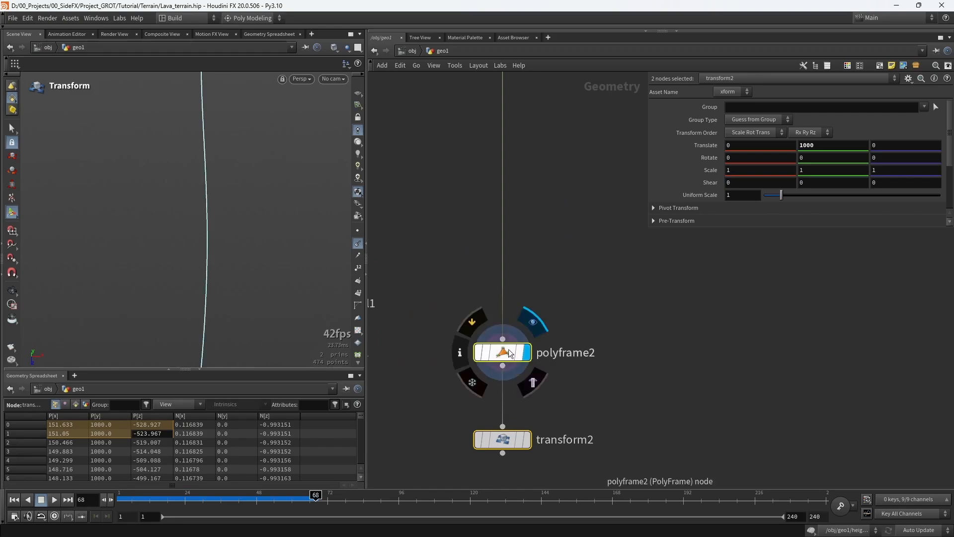
left_click(511, 353)
left_click_drag(326, 267, 250, 209, "alt")
key("Return")
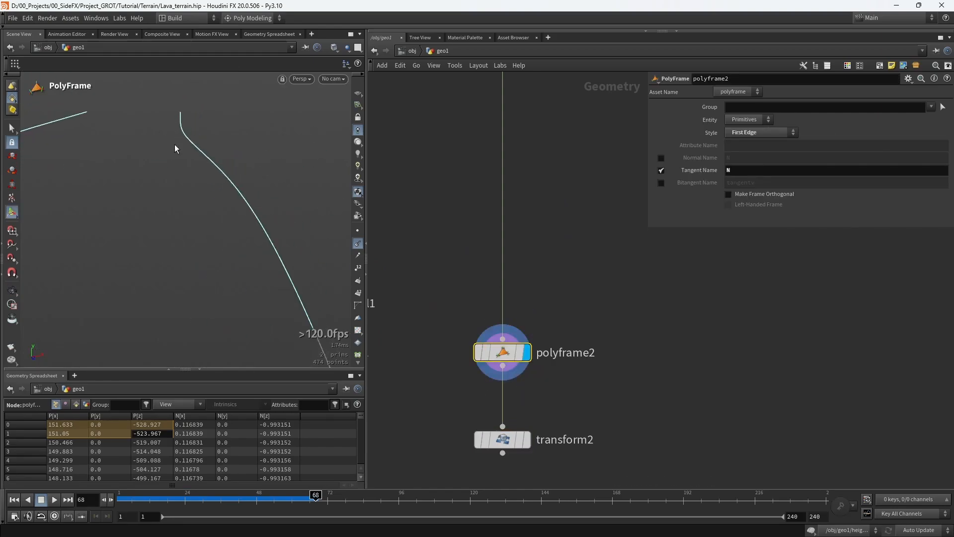
left_click(527, 440)
left_click(510, 440)
Duplicate ray1, feed transform2 into the copy and display it to project the curve onto the terrain.
scroll(593, 260, "down", 6)
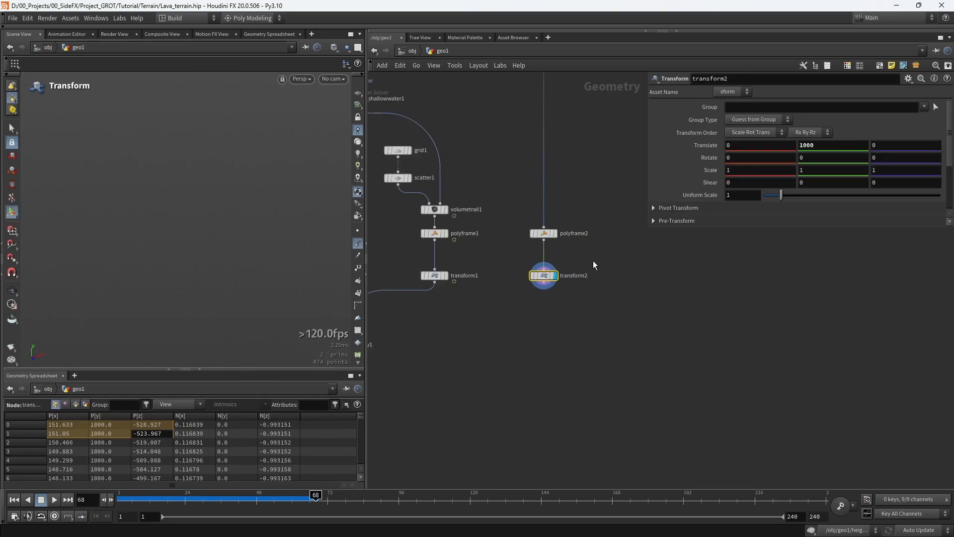
middle_click_drag(544, 326, 572, 306)
scroll(524, 301, "up", 4)
left_click_drag(532, 291, 646, 289, "alt")
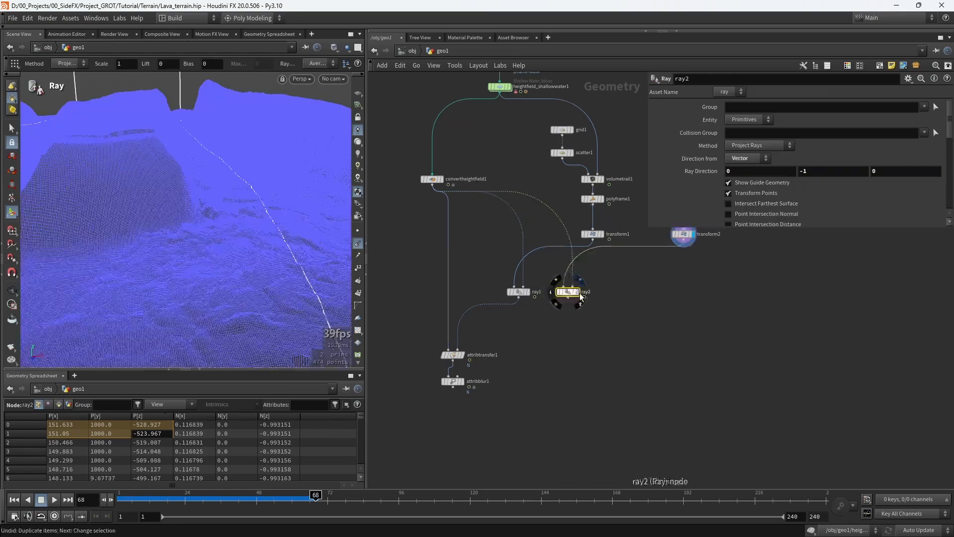
left_click(580, 295)
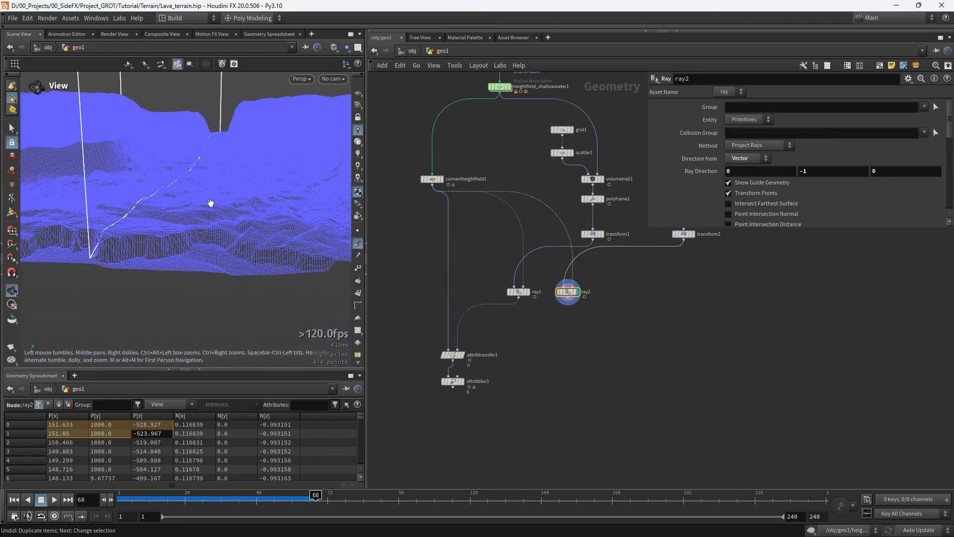
Duplicate attribtransfer1, wire ray2 in as the copy's source and display it to transfer the curve's N to the terrain.
scroll(479, 373, "up", 4)
left_click_drag(442, 350, 611, 350, "alt")
left_click(635, 250)
left_click(589, 340)
left_click(600, 350)
left_click_drag(296, 235, 189, 258, "alt")
key("Return")
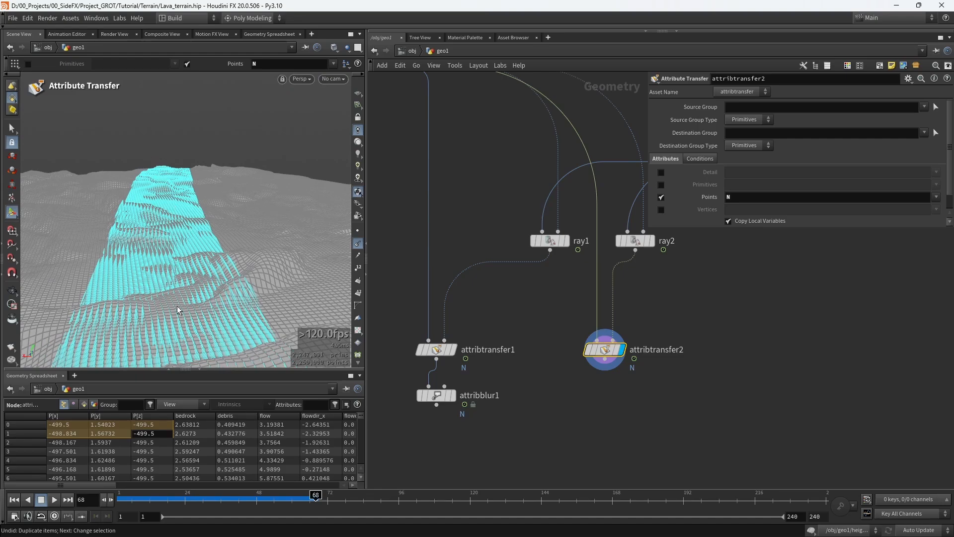
Examine the curve-based normals on the terrain and compare them with ray1's projected trails.
key("Escape")
left_click_drag(160, 154, 161, 205)
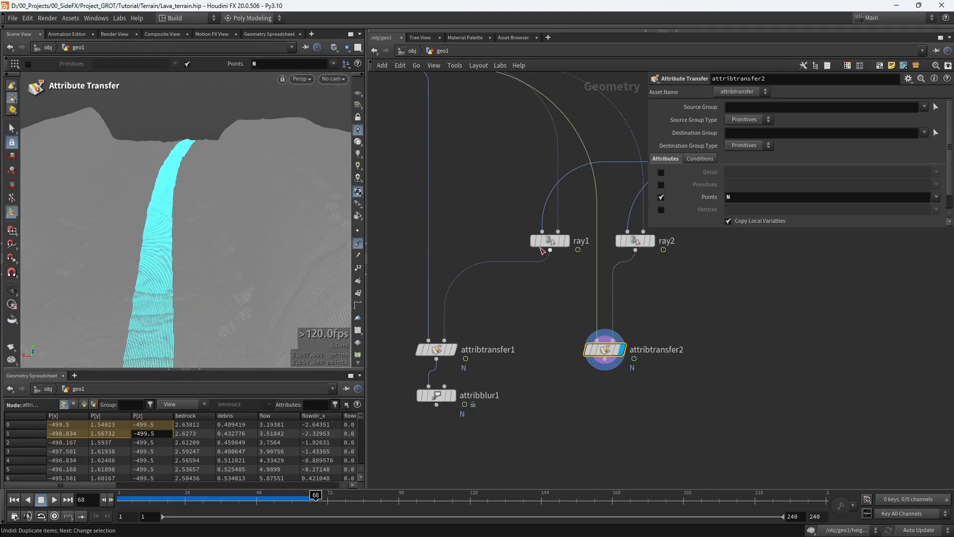
left_click(544, 244)
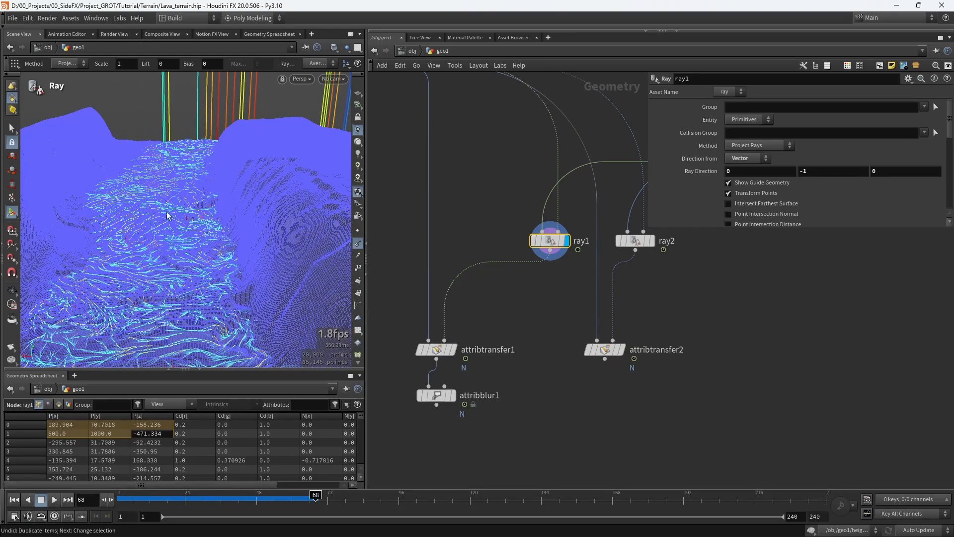
left_click(619, 350)
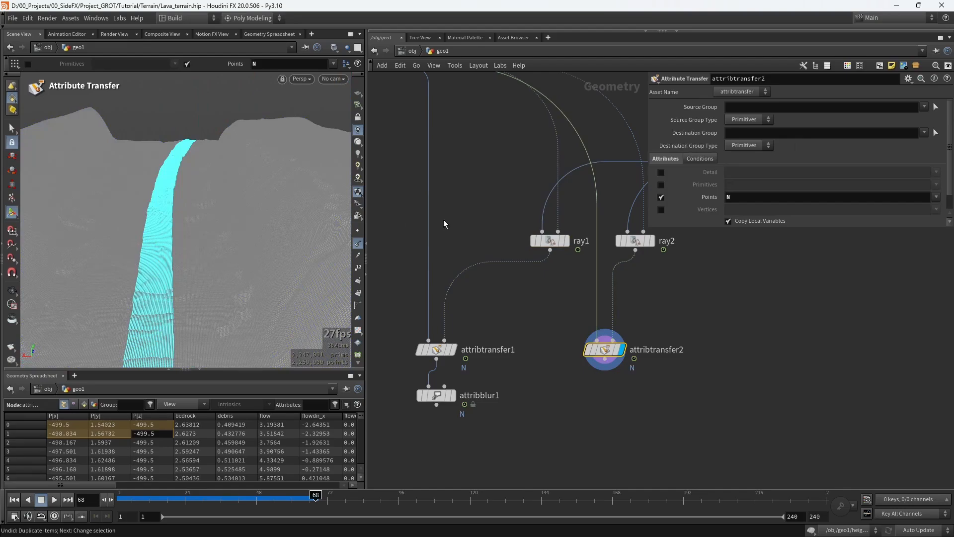
In attribtransfer2's conditions, set the max sample count to 5 and the blend width to 9.83.
left_click(700, 159)
scroll(770, 203, "down", 1)
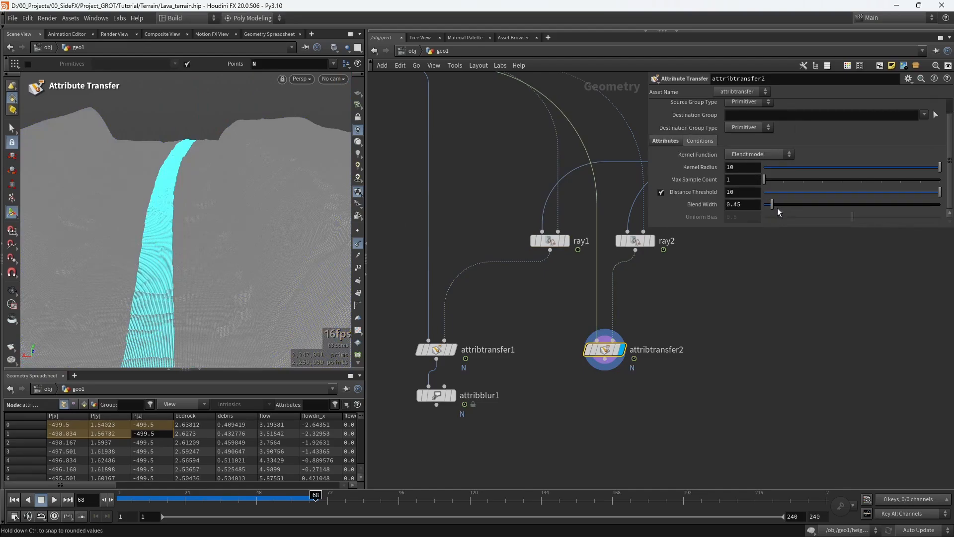
left_click_drag(873, 206, 842, 205)
left_click_drag(798, 180, 938, 206)
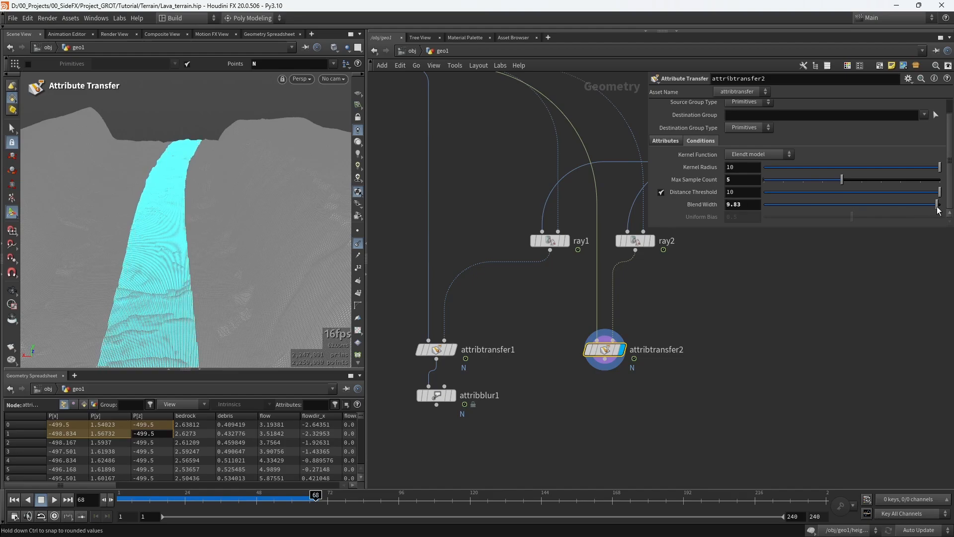
middle_click_drag(600, 418, 569, 314)
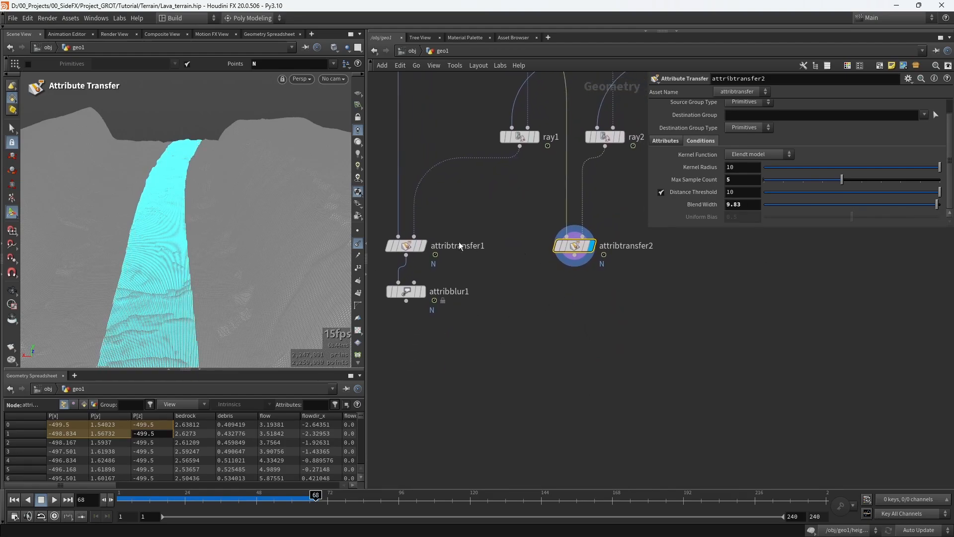
left_click(500, 357)
mouse_move(179, 240)
left_mouse_down("alt")
mouse_move(171, 272)
mouse_move(183, 230)
left_mouse_up("alt")
scroll(183, 230, "down", 3, "alt")
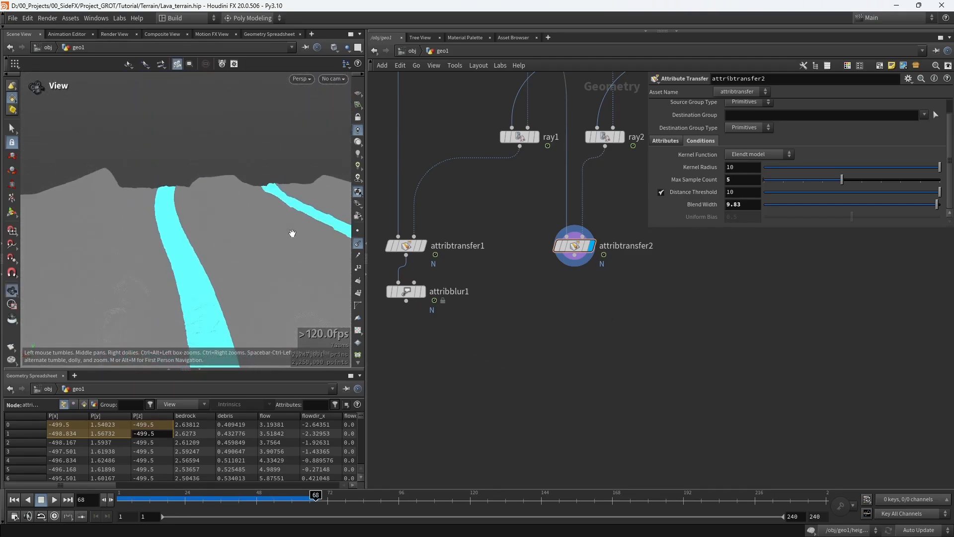
Narrow the parameter overlay in the network editor and display attribblur1 again.
middle_click_drag(528, 326, 547, 249)
scroll(547, 249, "down", 2)
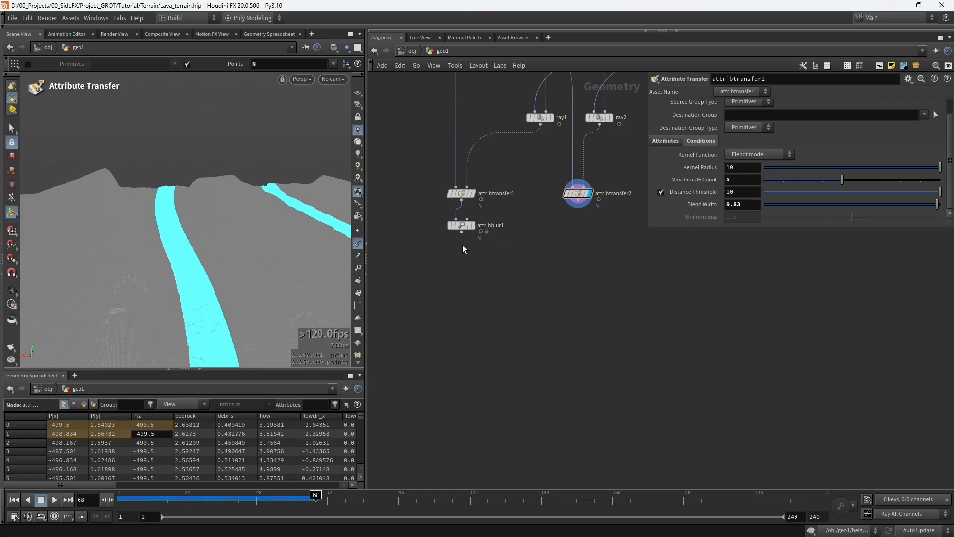
scroll(500, 223, "up", 2)
left_click_drag(653, 230, 735, 253)
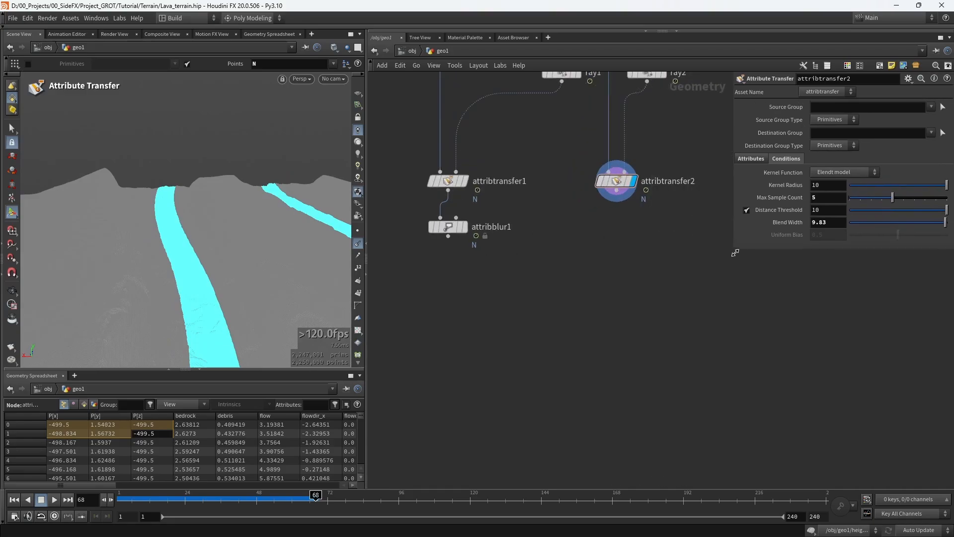
left_click(464, 226)
left_click(448, 228)
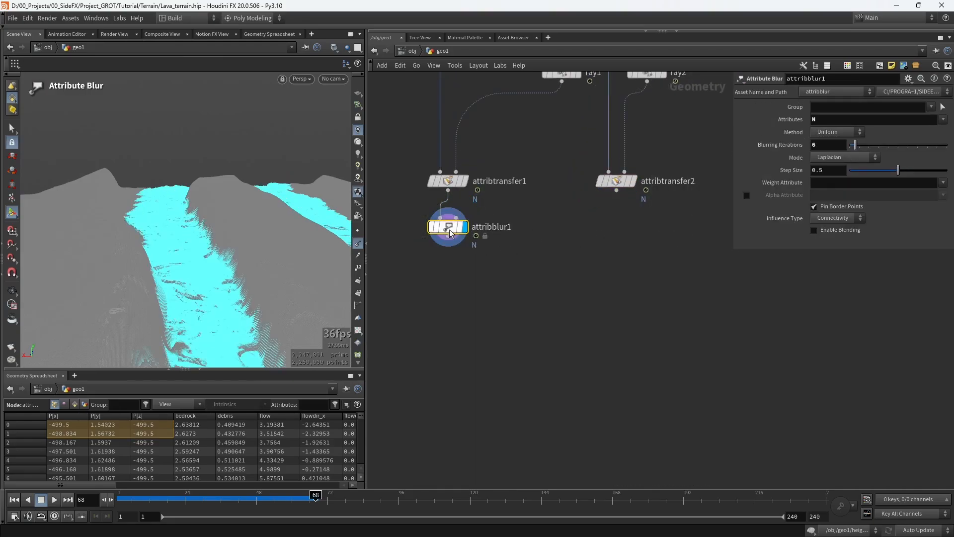
Examine attribblur1's N values in the geometry spreadsheet and toggle the point normals off and on.
left_click_drag(181, 223, 222, 208, "alt")
middle_click_drag(542, 293, 586, 243)
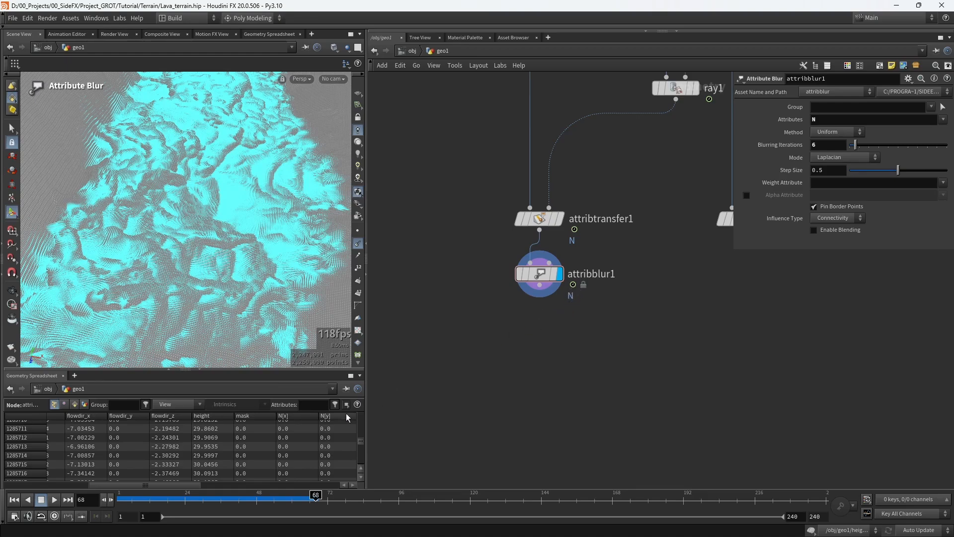
left_click_drag(186, 487, 236, 473)
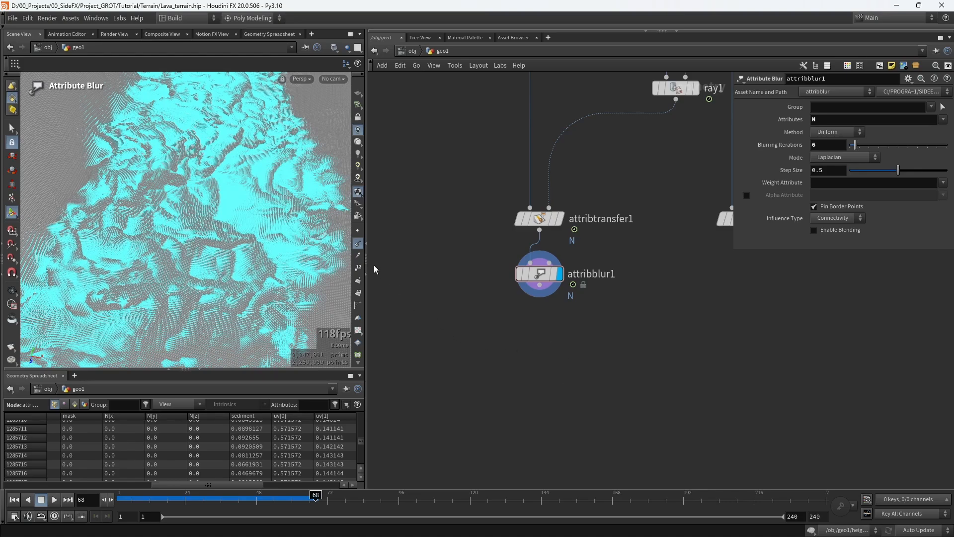
left_click(357, 244)
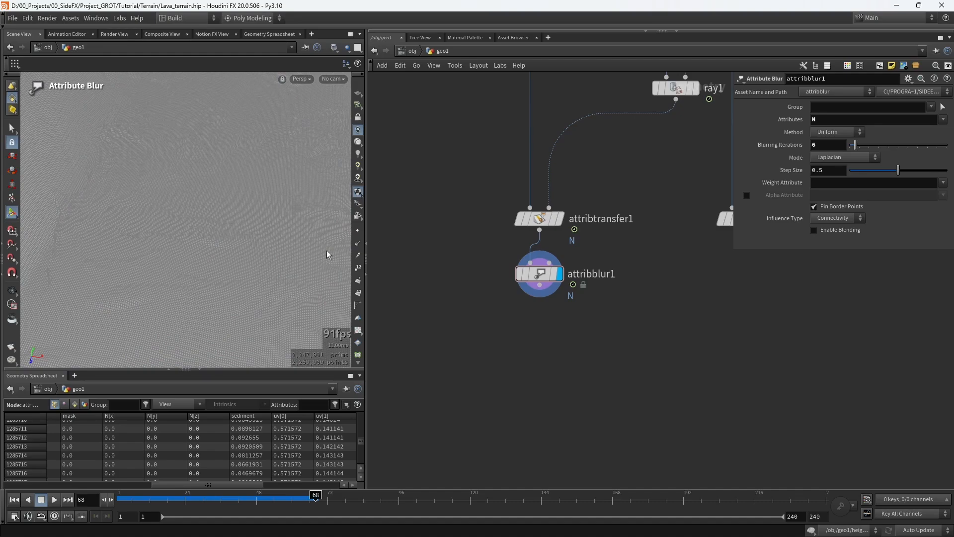
left_click(357, 244)
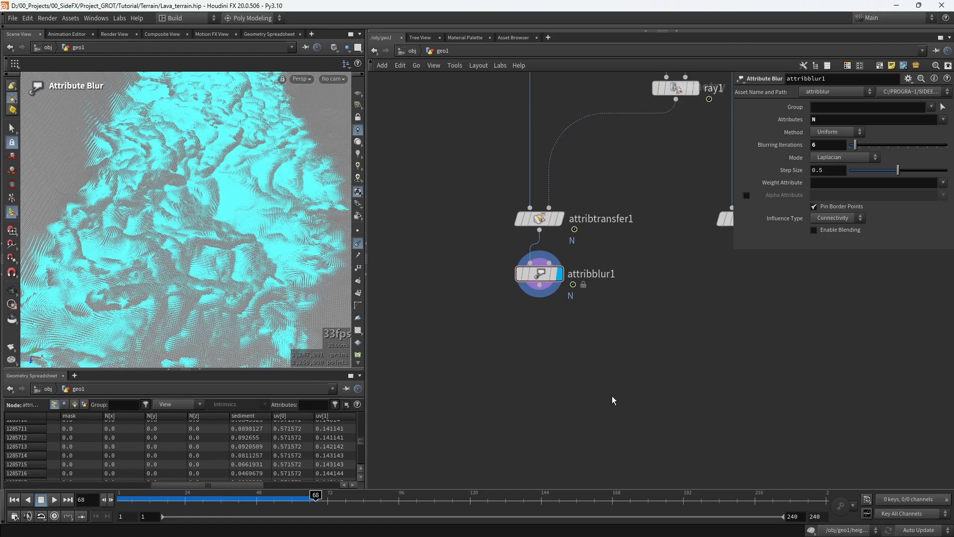
Switch to the top view and examine the blurred normals along the edge of the flow.
left_click_drag(268, 236, 245, 245, "alt")
key("space+2")
scroll(231, 238, "up", 10)
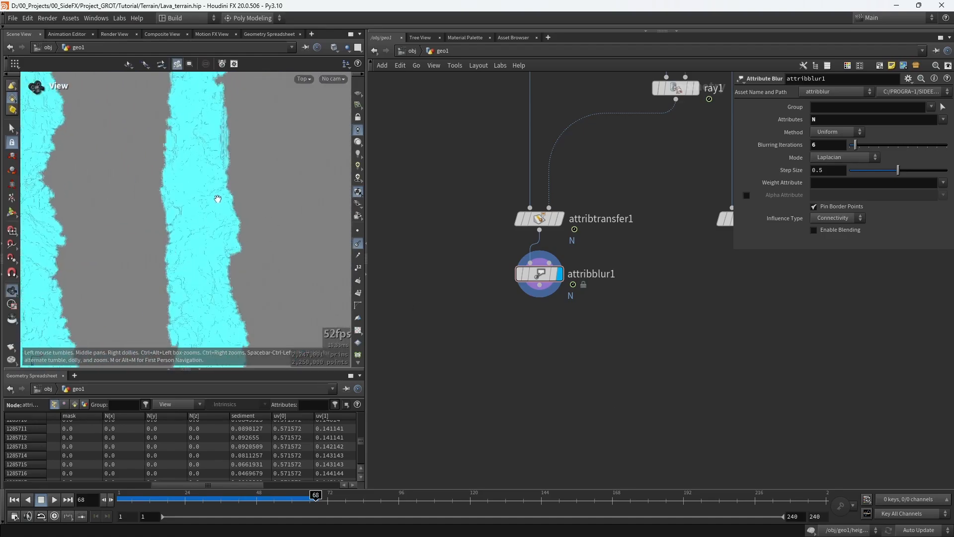
scroll(255, 147, "down", 4)
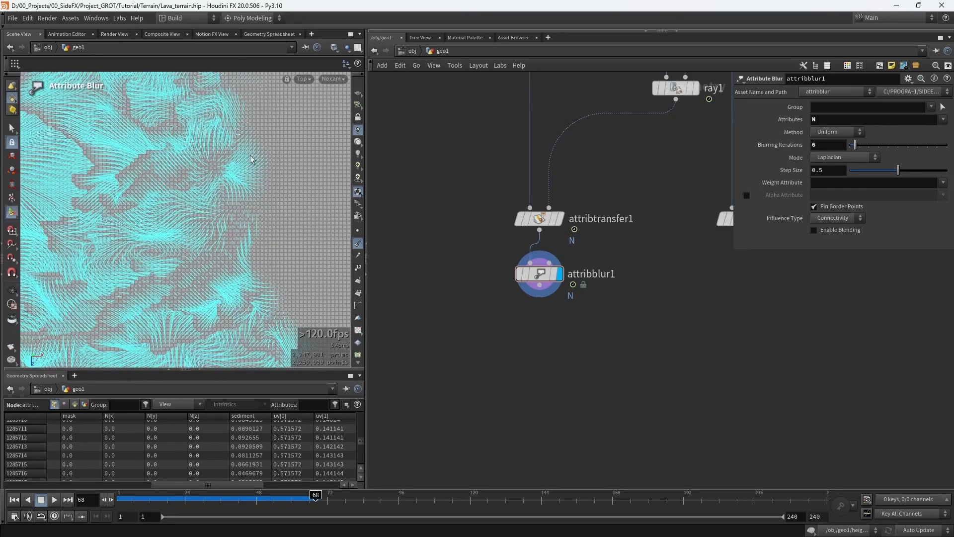
Hide the wireframe, display the points, and closely examine the short blurred normals at the outer edge of the flow.
key("shift+w")
scroll(241, 172, "up", 3)
key("Return")
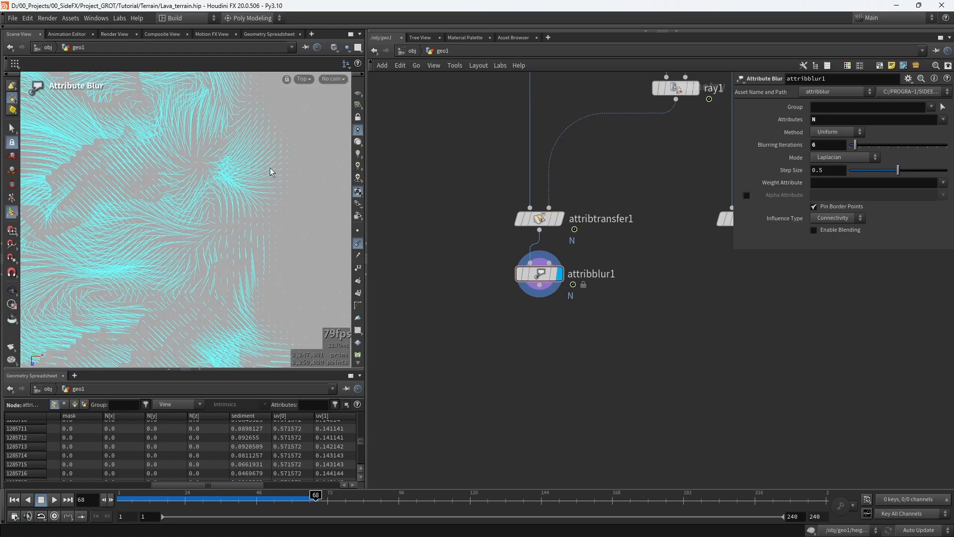
scroll(209, 204, "up", 5)
key("Escape")
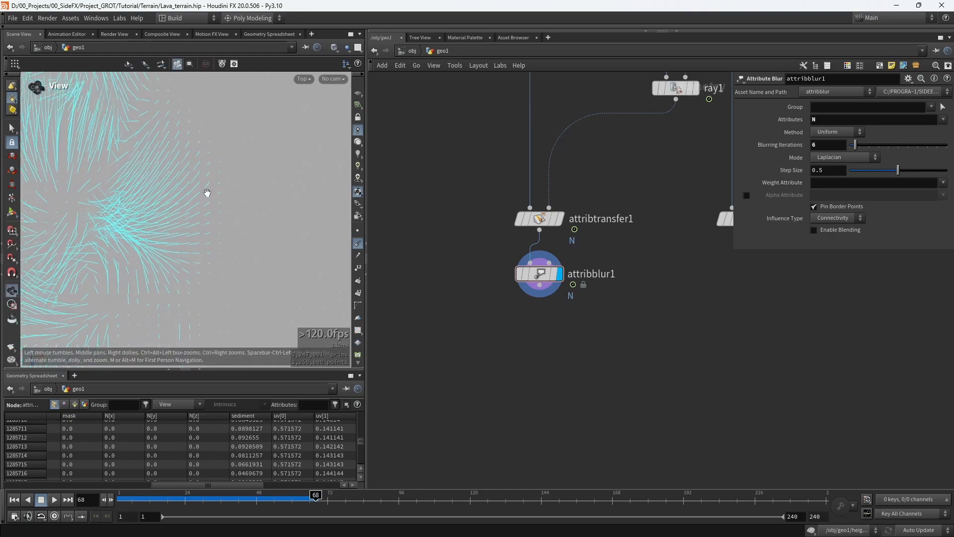
scroll(207, 193, "up", 3)
key("Return")
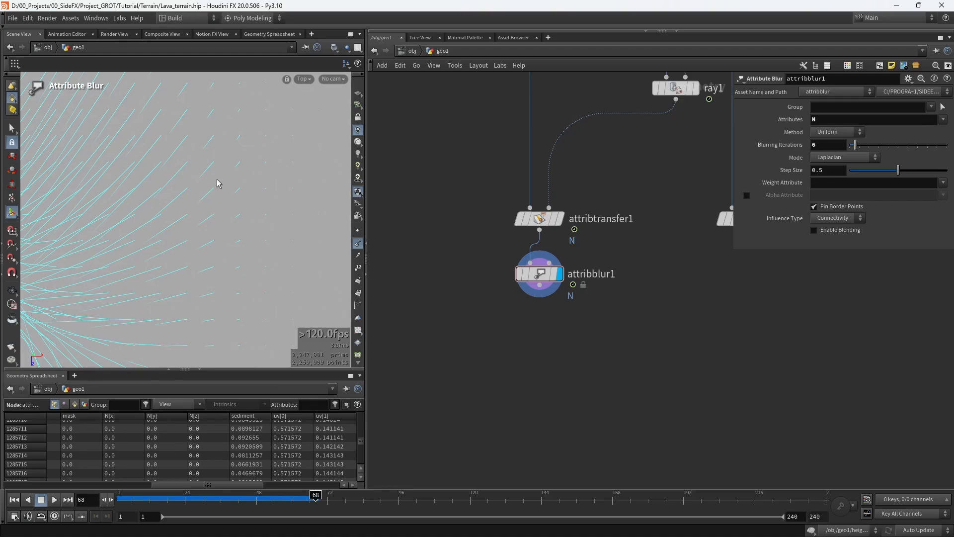
left_click(358, 231)
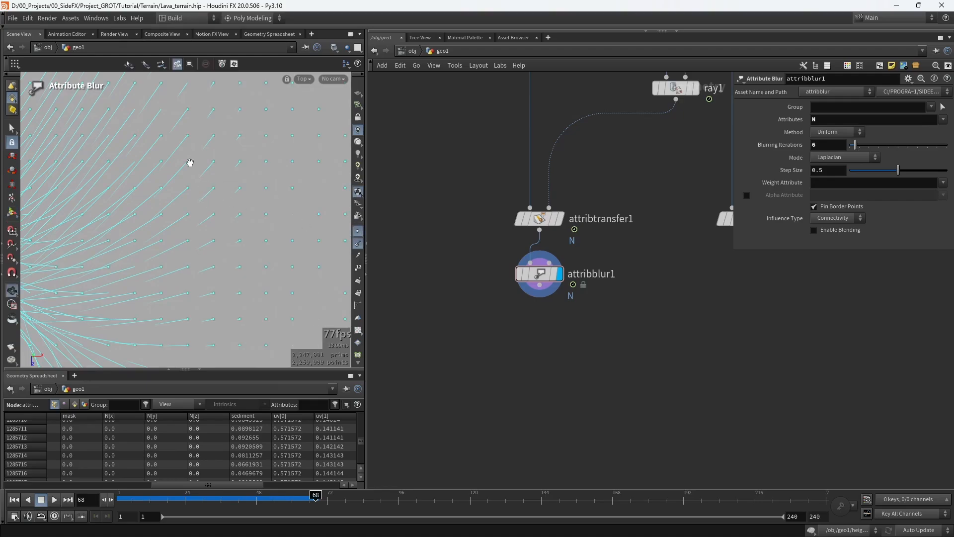
scroll(223, 174, "up", 3)
scroll(229, 179, "down", 2)
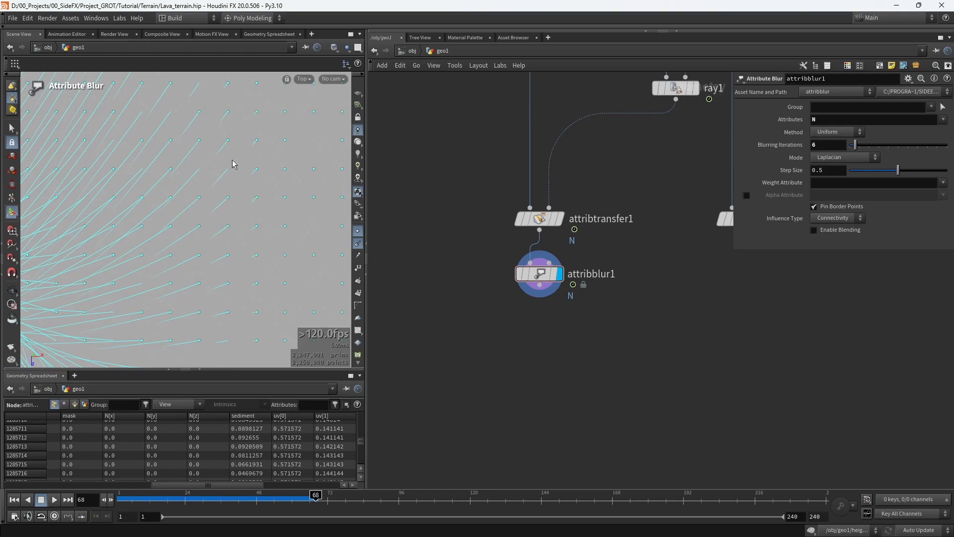
Add an Attribute Wrangle below attribblur1, wire it to attribblur1's output, and rename it with a name starting with save_to_an.
middle_click_drag(562, 352, 518, 276)
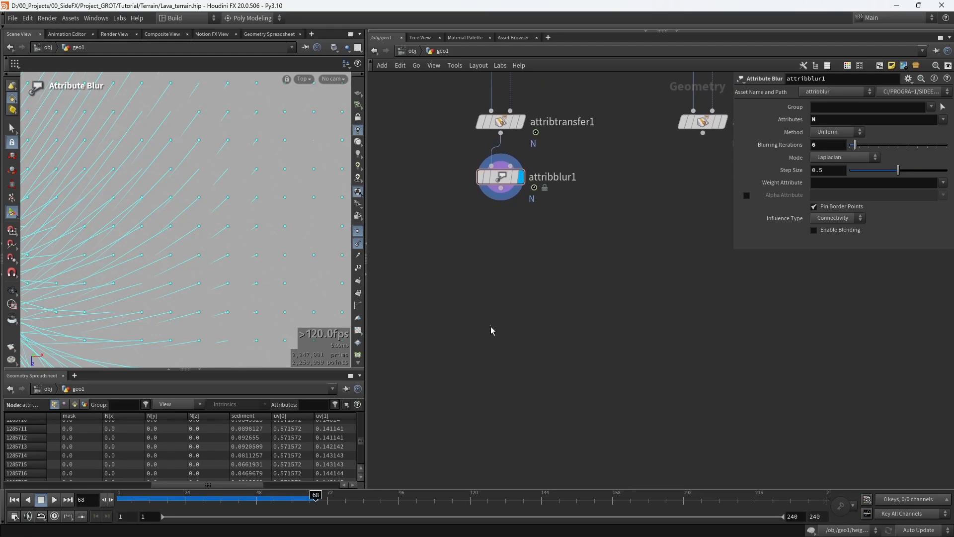
key("Tab")
left_click(589, 277)
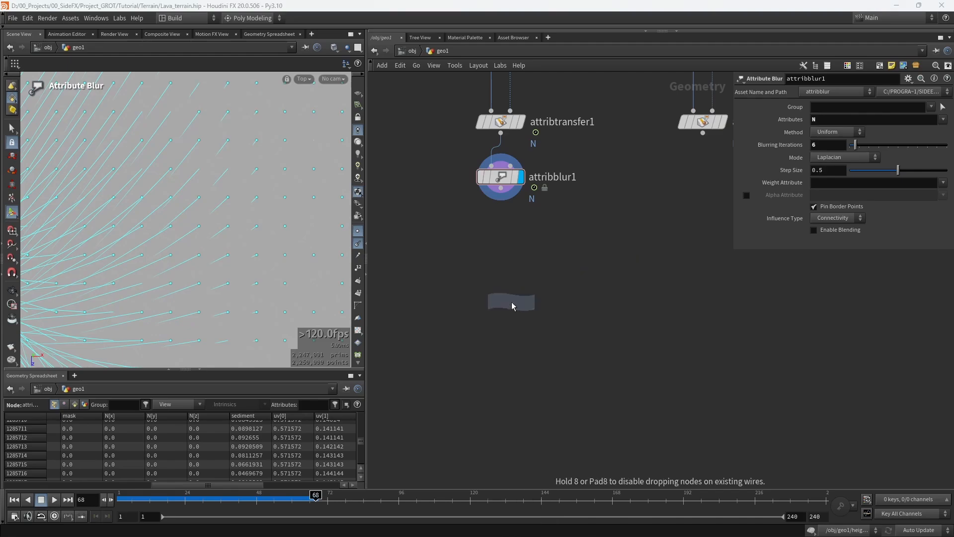
left_click(514, 305)
left_click_drag(501, 189, 510, 360)
double_click(560, 353)
type("sa")
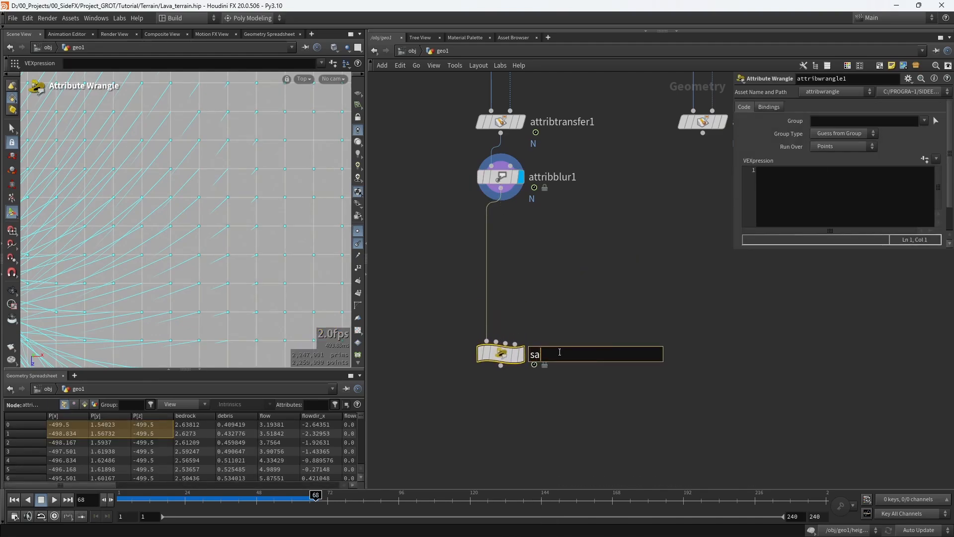
type("ve_to_an")
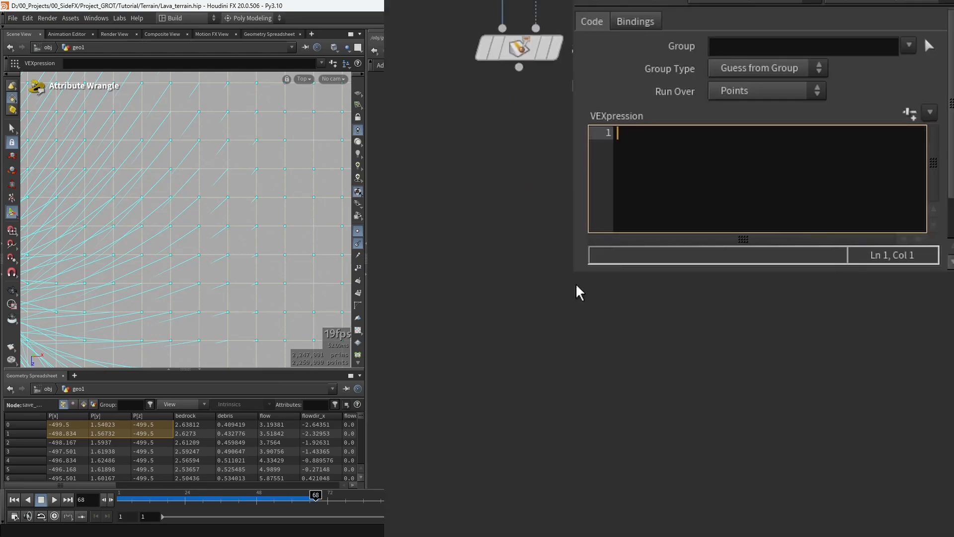
Enlarge the parameter overlay and flatten the normals in the wrangle with the VEX line @N = set( @N.x, 0, @N.z);.
left_click_drag(733, 249, 633, 358)
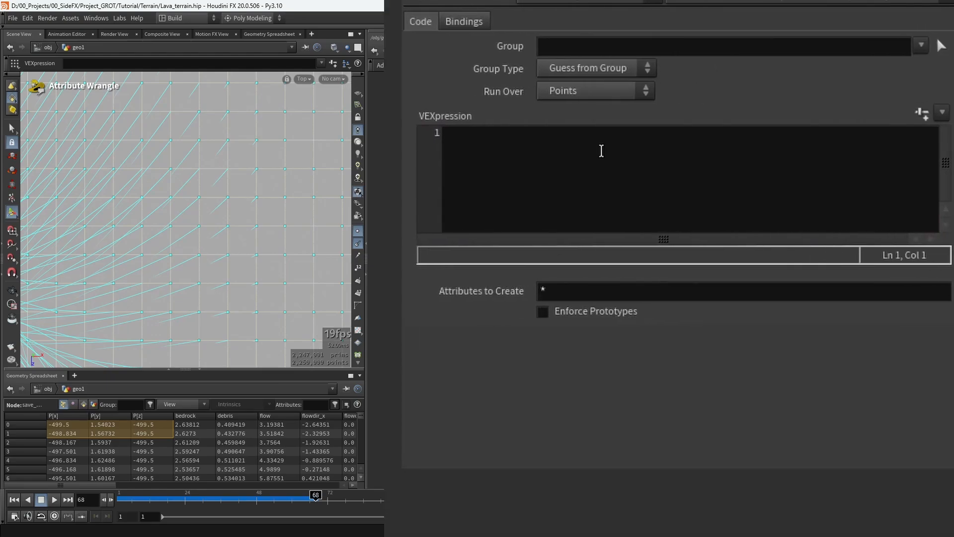
left_click(747, 184)
type("@")
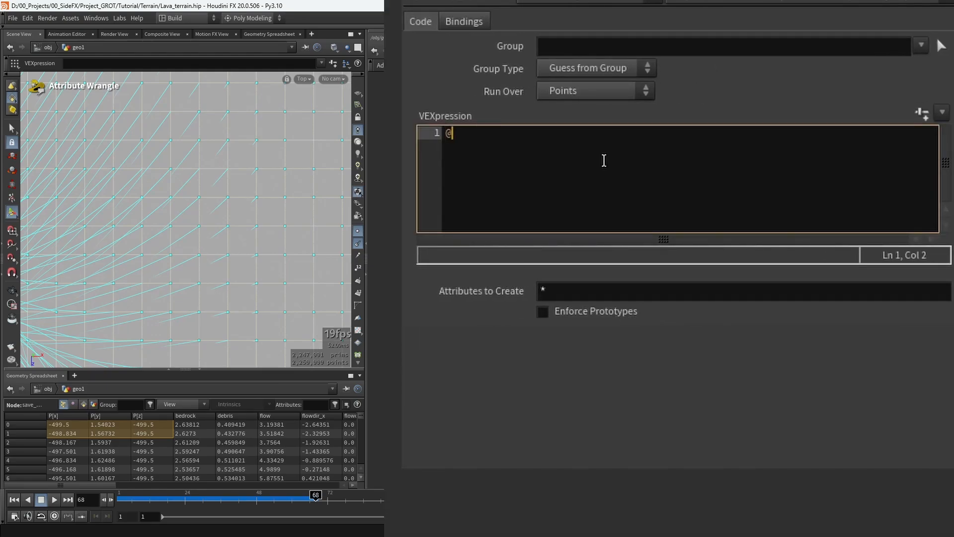
type("N = set( ")
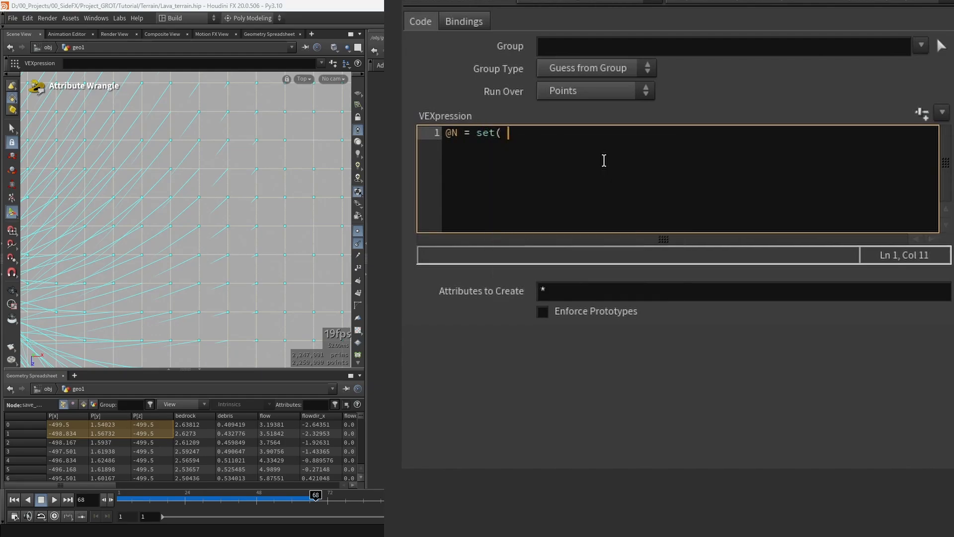
type("@N.x, 0, @N.z);")
key("Return")
key("ctrl+Return")
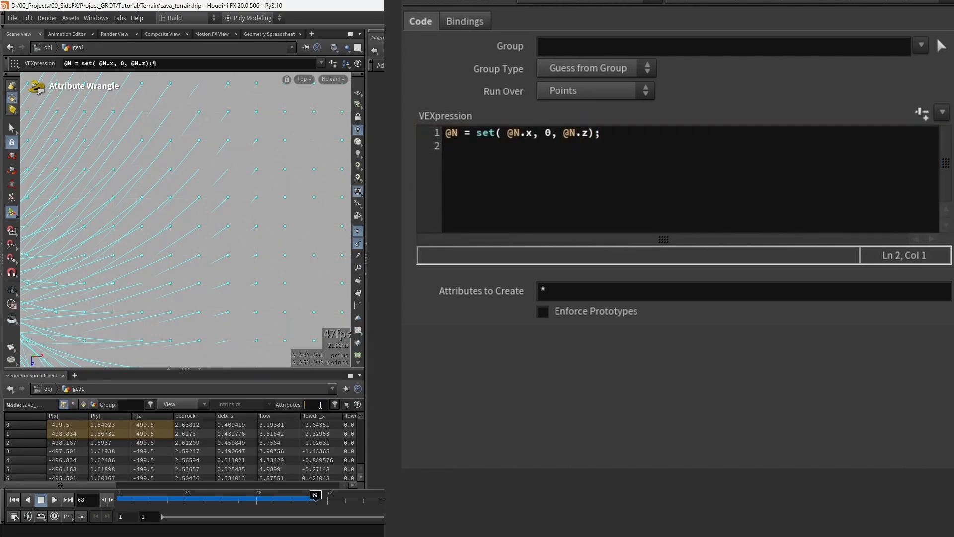
Filter the geometry spreadsheet to the N attribute and inspect the N[y] values.
type("N")
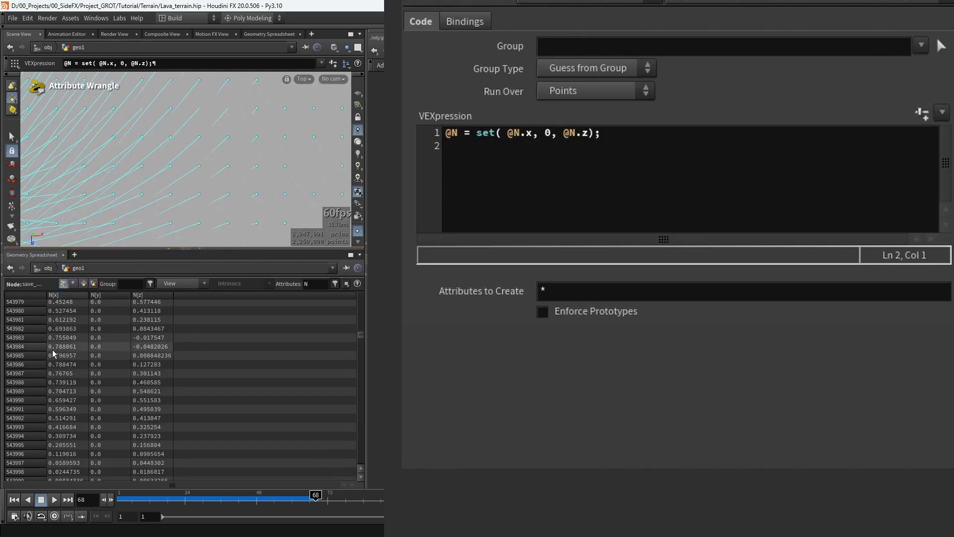
left_click_drag(53, 347, 156, 406)
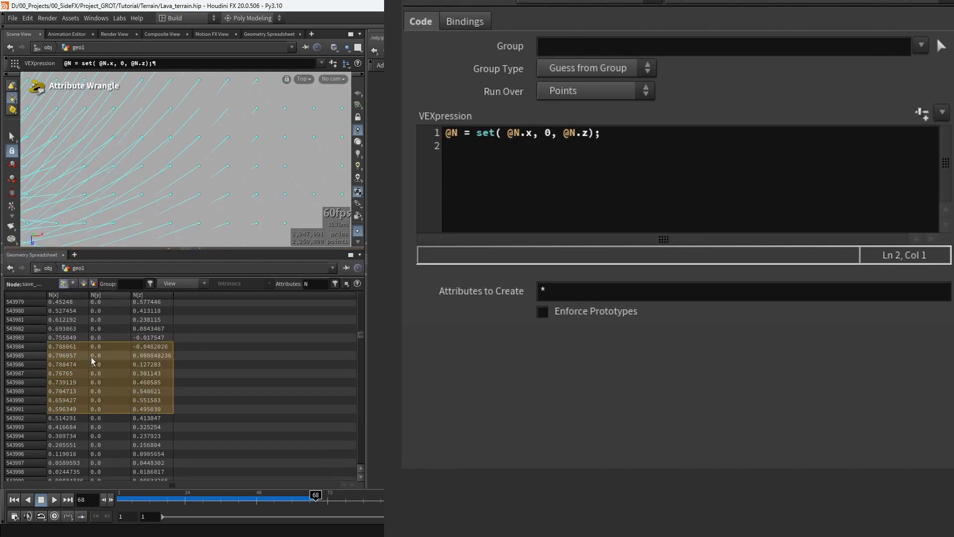
left_click_drag(106, 408, 105, 410)
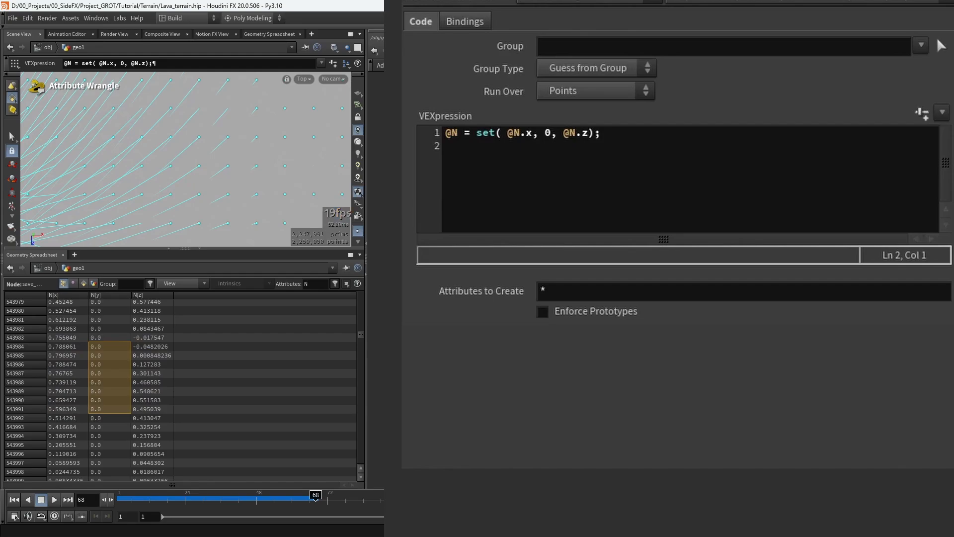
Add @N = normalize(@N); as the second line of the wrangle's VEX code, followed by a blank line.
left_click(637, 139)
key("Return")
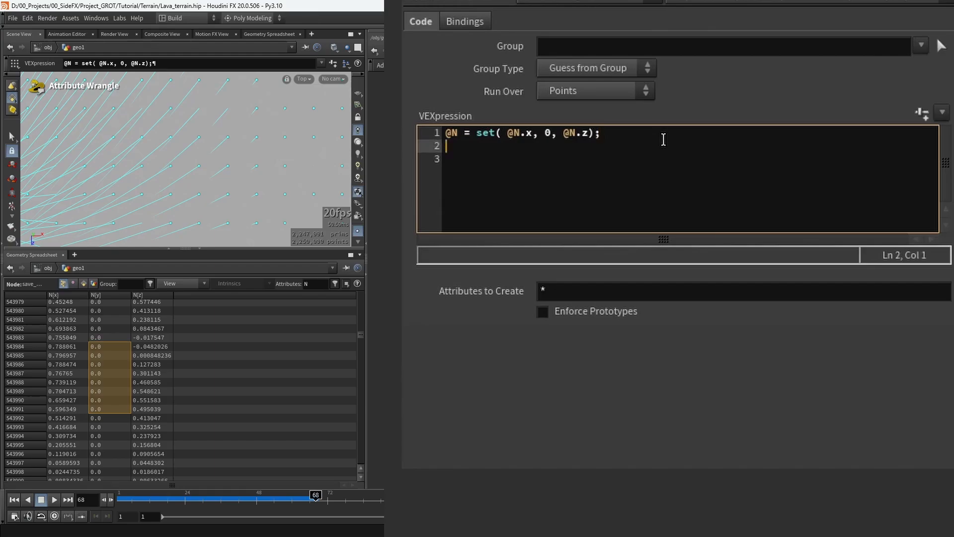
type("@N = nor")
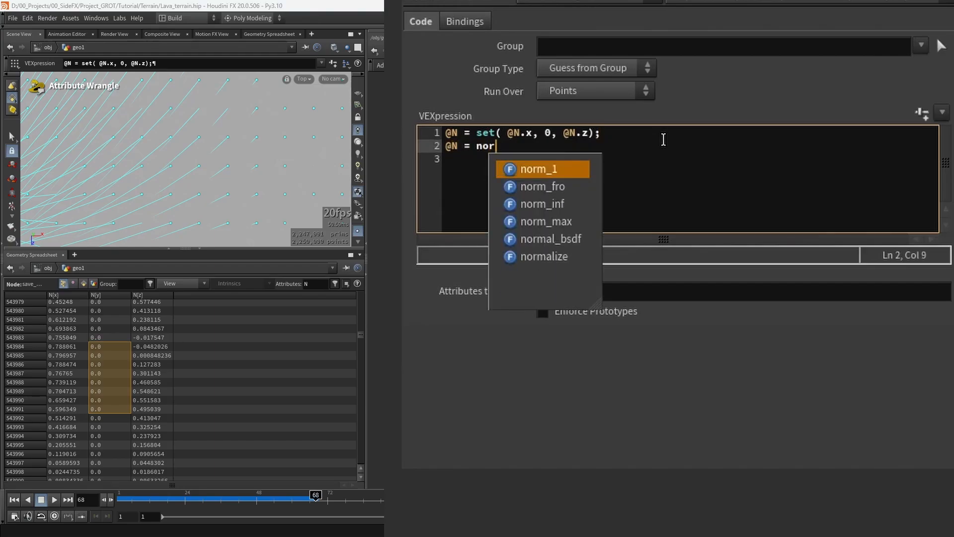
key("Down")
key("Down")
key("Down")
key("Down")
key("Down")
key("Return")
type("(")
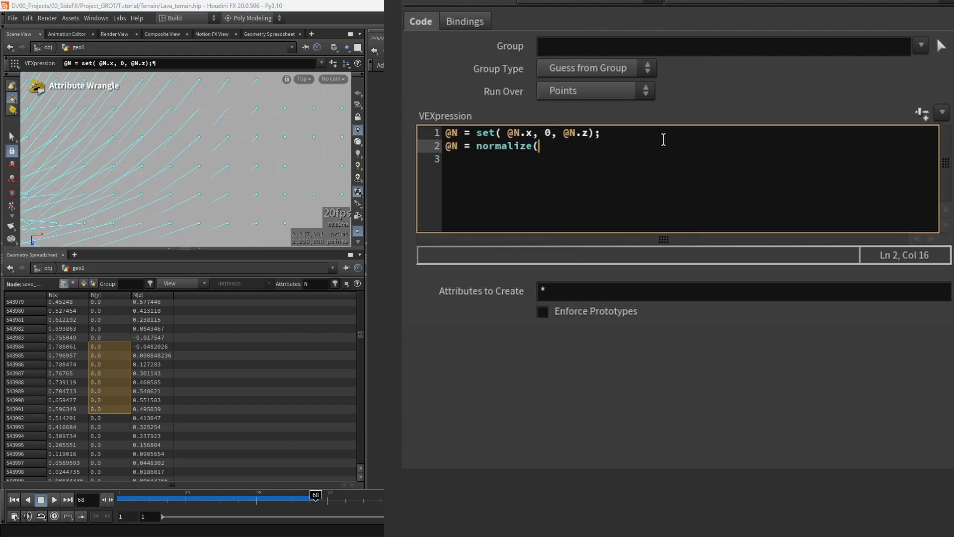
type("@N);")
key("Return")
key("Return")
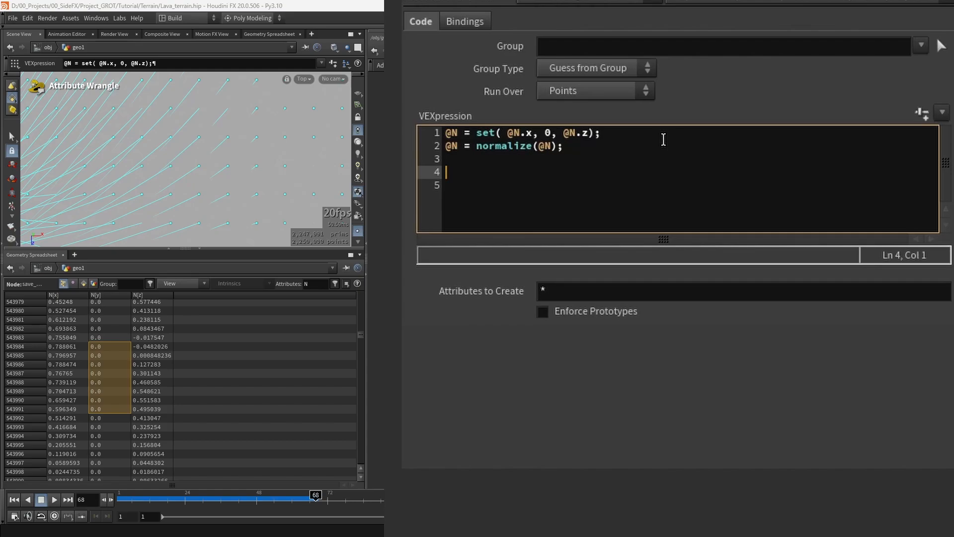
Store the normals' direction with the VEX line f@angle = degrees( atan2( @N.x, @N.z) ); and apply the code.
type("f@angle = d")
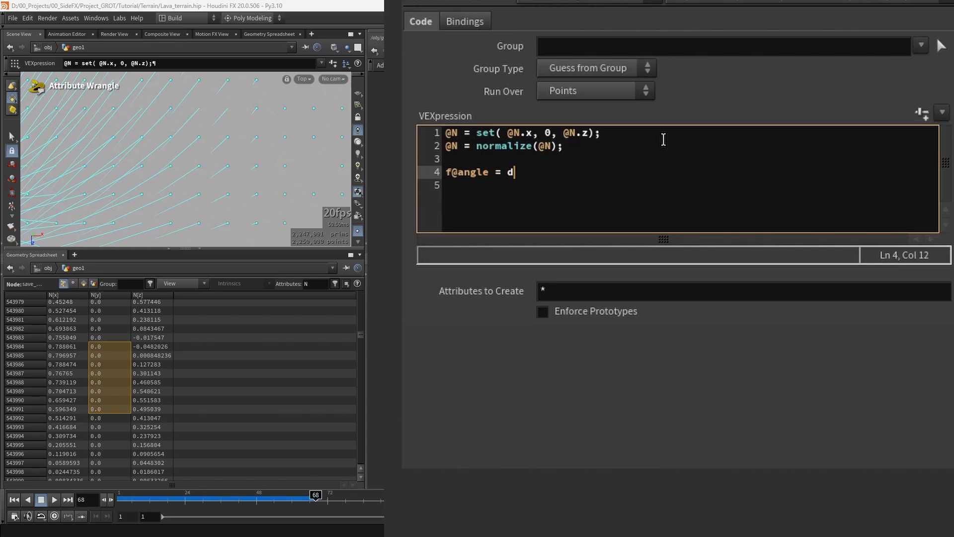
type("egrees(")
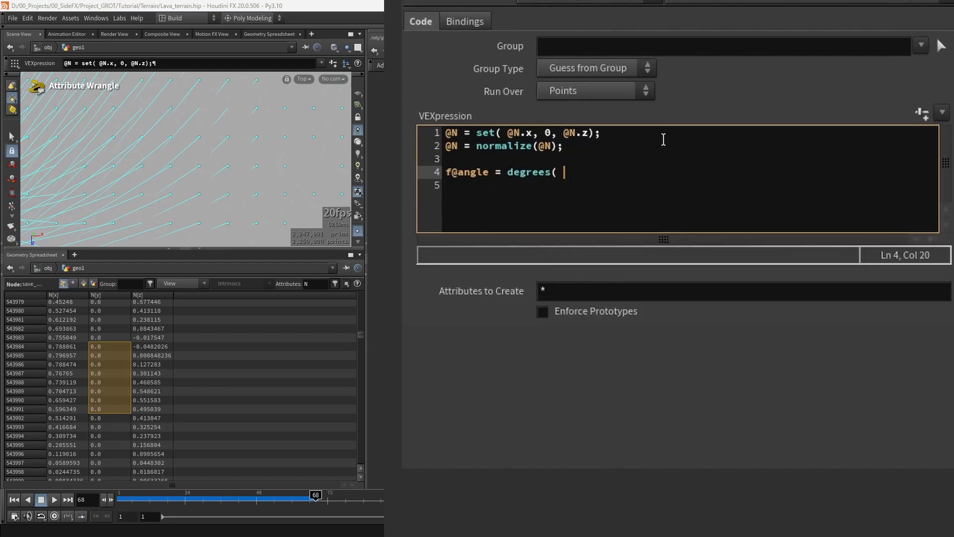
type(" atan2")
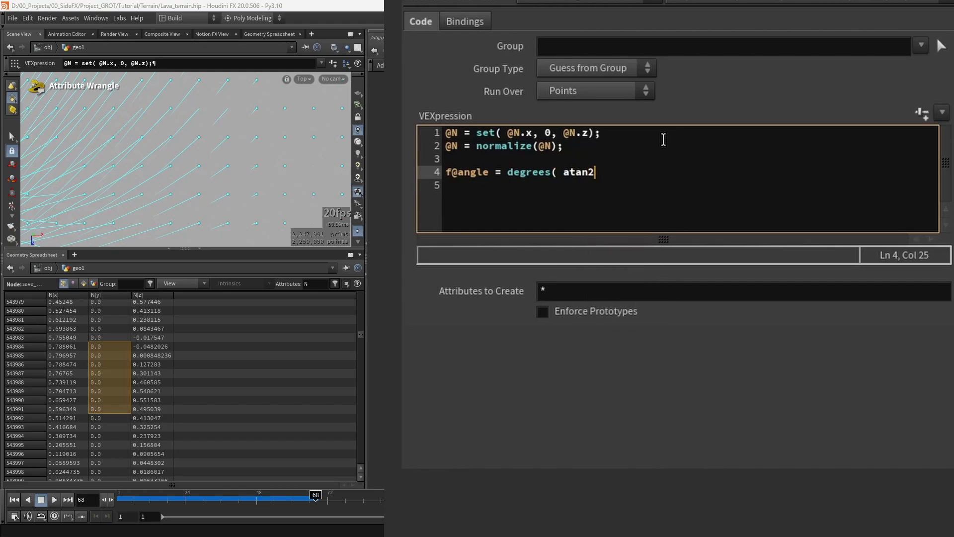
type("(")
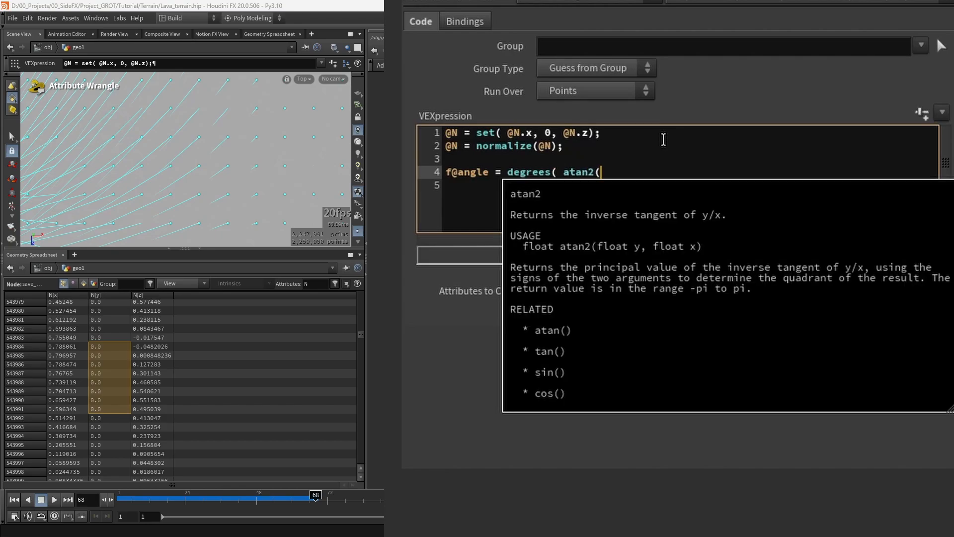
type(" @N")
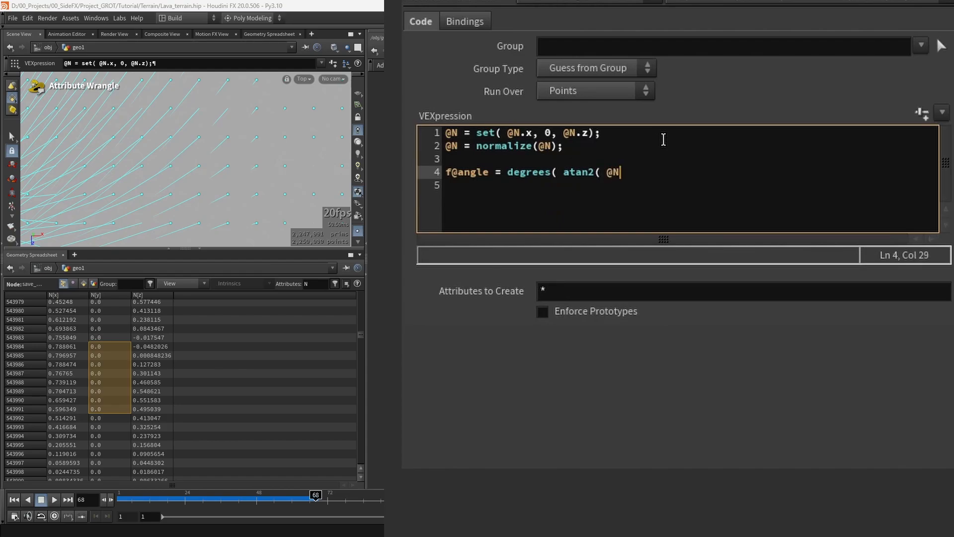
type(".x, @N.z) )")
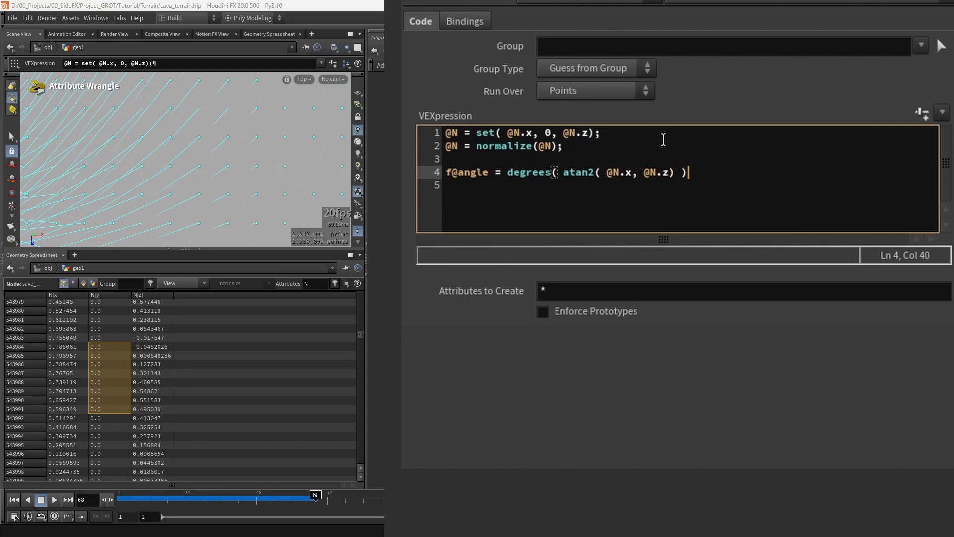
type(";")
key("ctrl+Return")
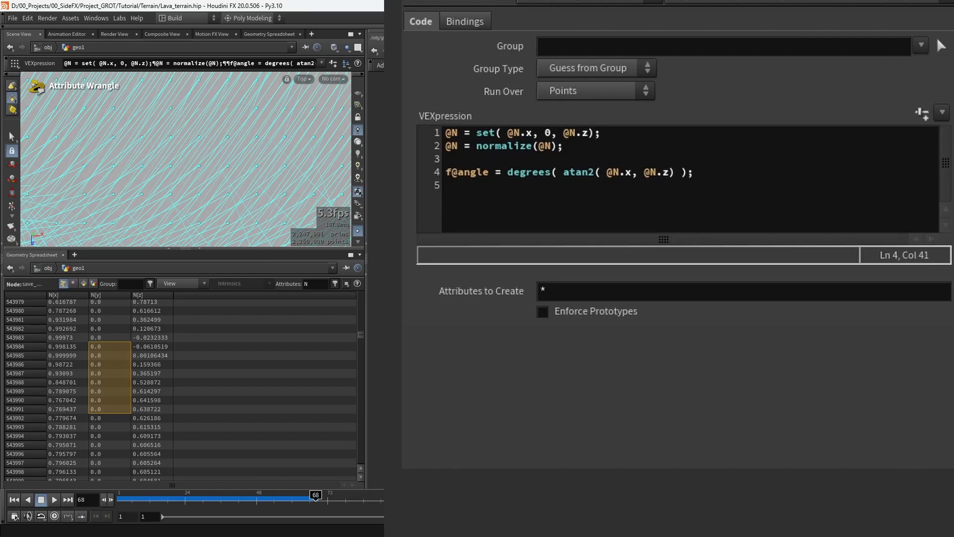
Filter the geometry spreadsheet to the angle attribute and examine its positive and negative values across different points.
left_click(294, 282)
type("angle")
key("Return")
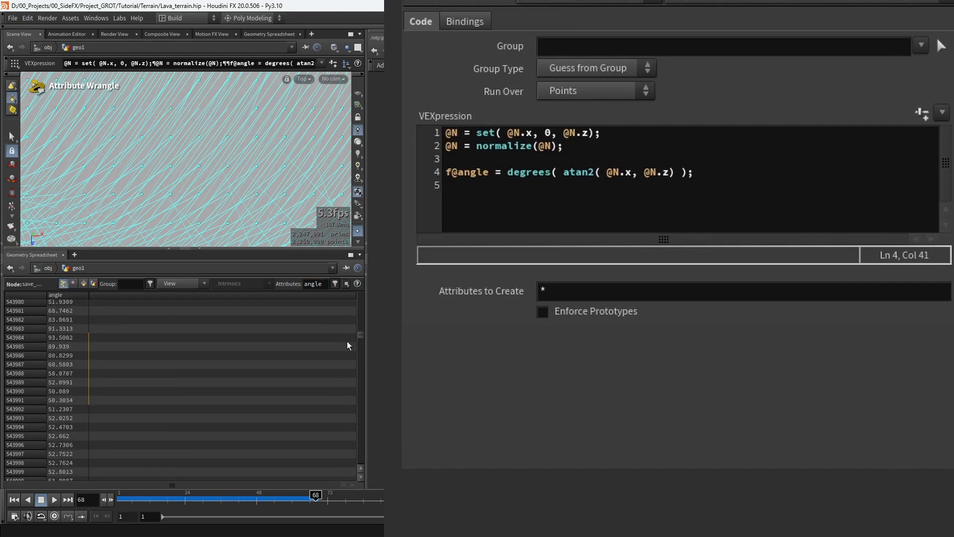
mouse_move(361, 342)
left_mouse_down()
mouse_move(358, 396)
mouse_move(358, 338)
left_mouse_up()
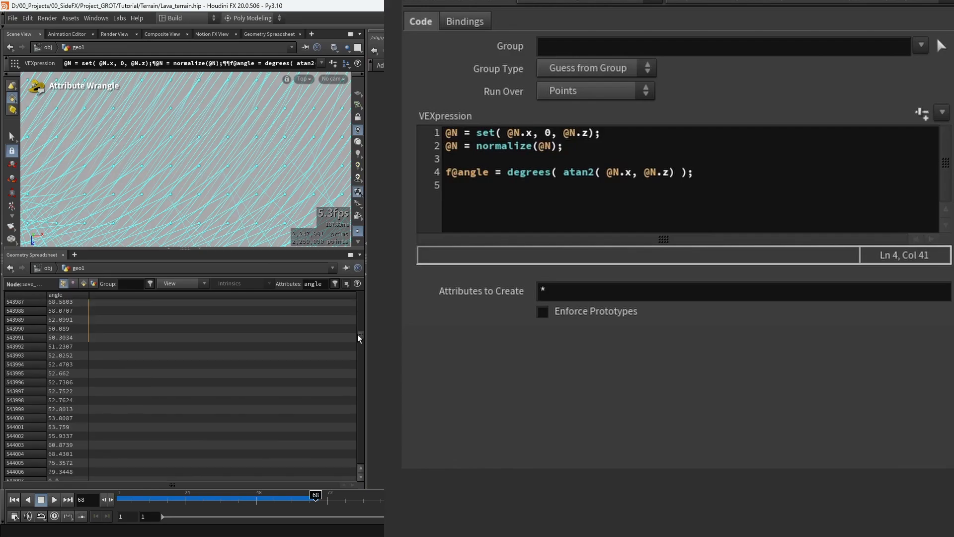
left_click_drag(69, 311, 77, 410)
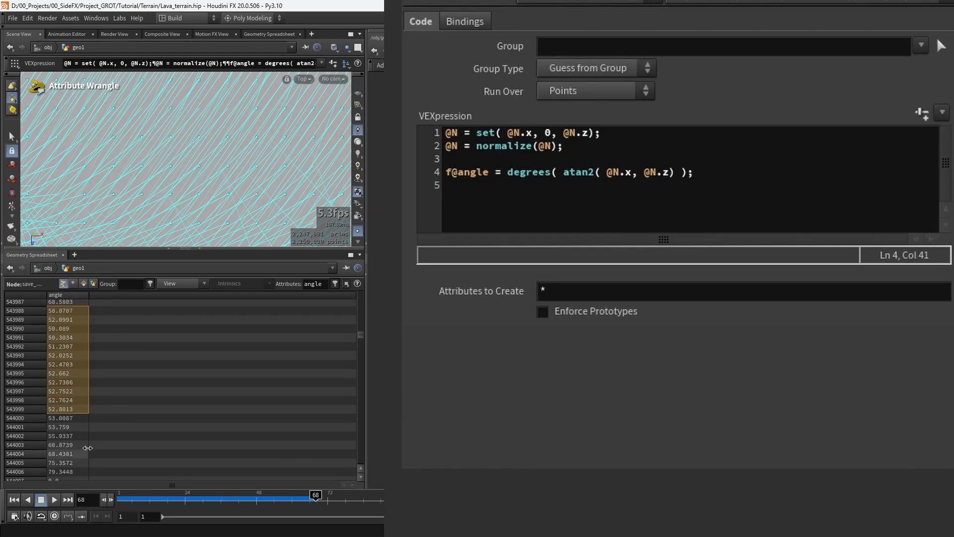
mouse_move(363, 336)
left_mouse_down()
mouse_move(362, 389)
mouse_move(365, 295)
mouse_move(360, 338)
left_mouse_up()
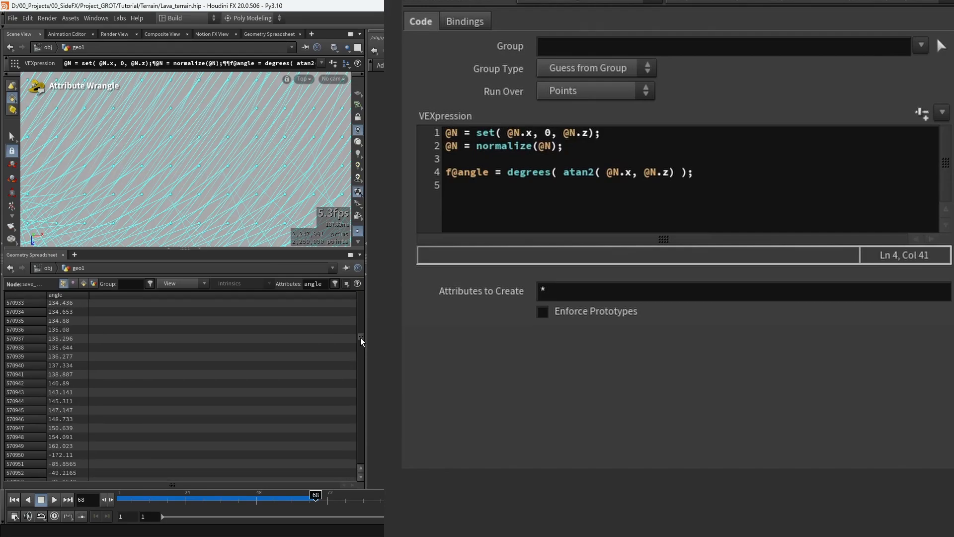
scroll(48, 421, "down", 1)
left_click_drag(69, 338, 73, 401)
left_click_drag(61, 437, 64, 472)
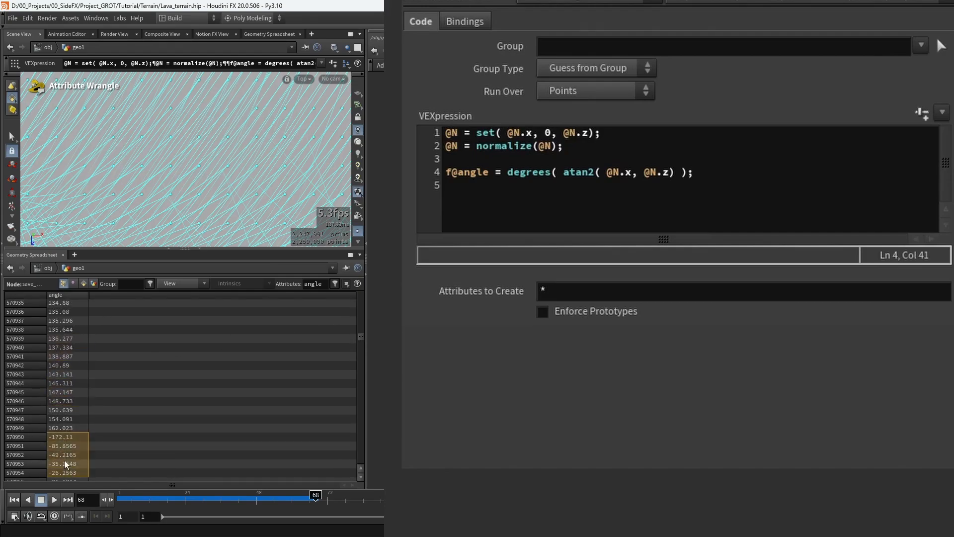
scroll(69, 440, "down", 4)
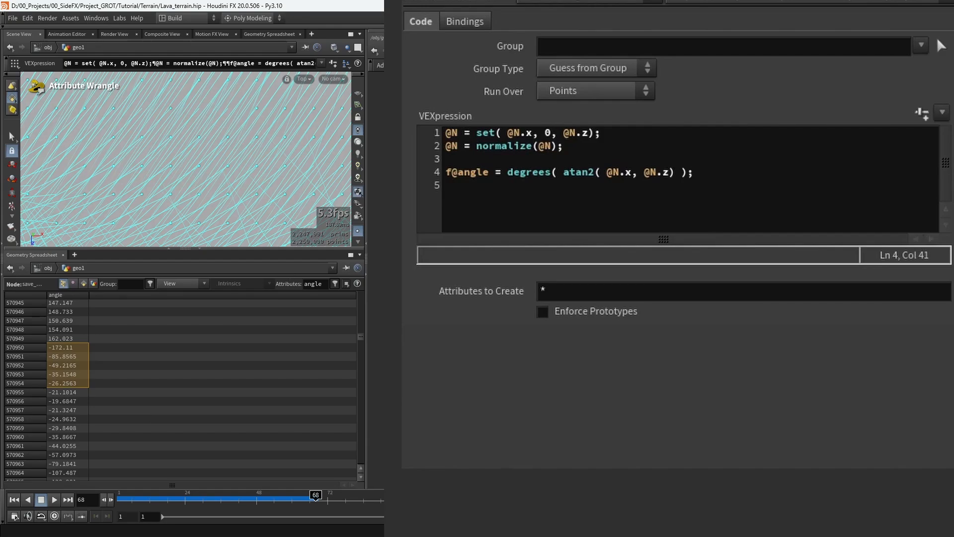
Add f@angle += 180; as the fifth line of the wrangle's VEX code, apply it and check the angle values.
left_click(471, 194)
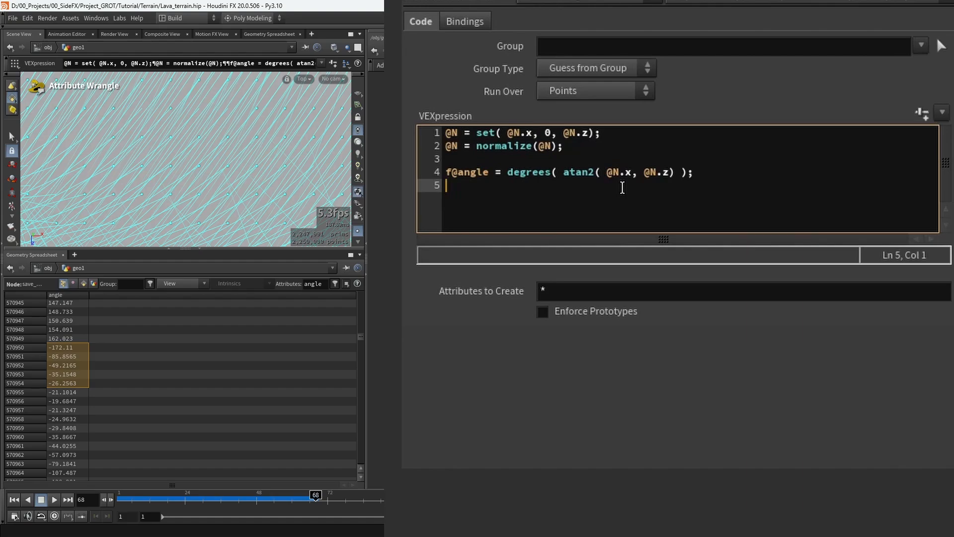
type("f@an")
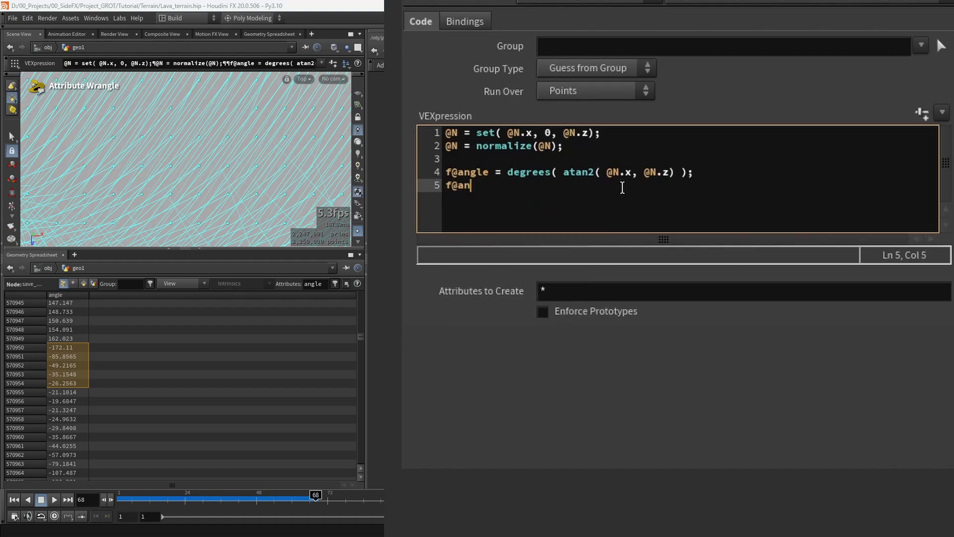
type("gle")
type(" +")
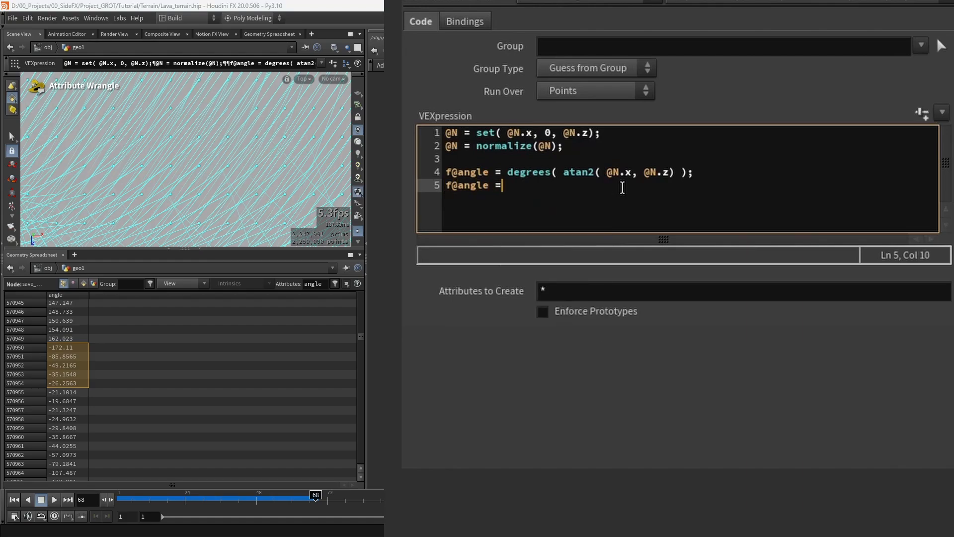
type("=")
key("BackSpace")
type("= 180;")
key("ctrl+Return")
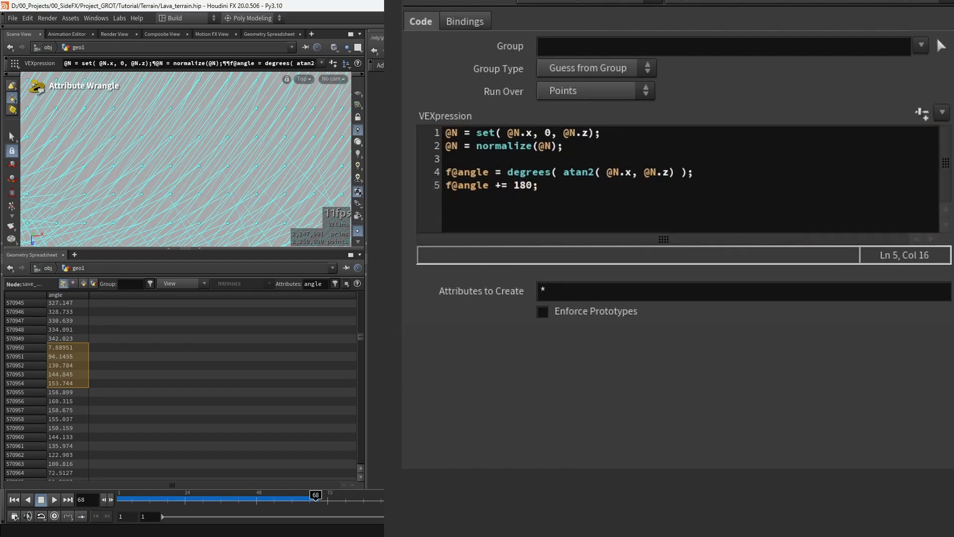
scroll(81, 418, "down", 1)
scroll(80, 418, "up", 1)
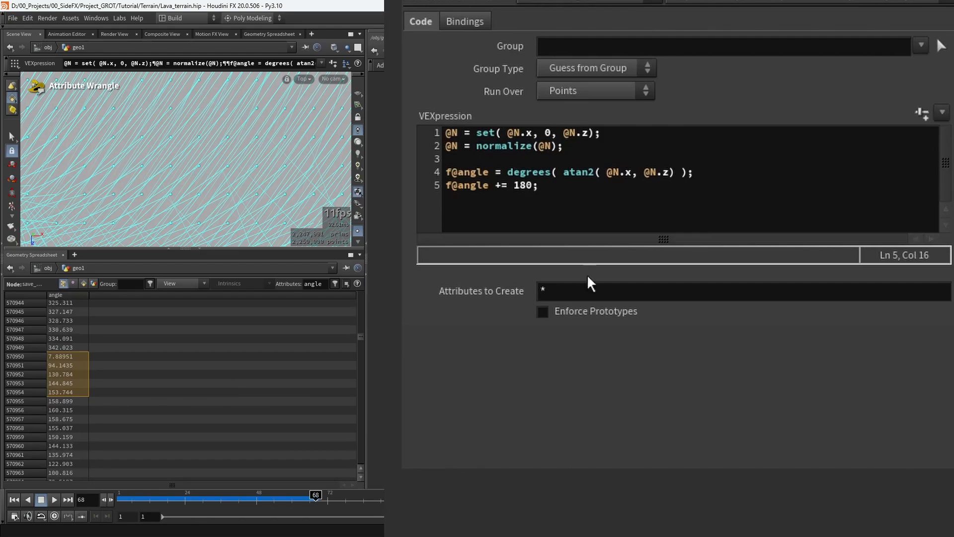
Add f@angle = fit( f@angle, 0, 360, 0, 1); after a blank line in the VEX code, apply it and check the angle values.
left_click(576, 188)
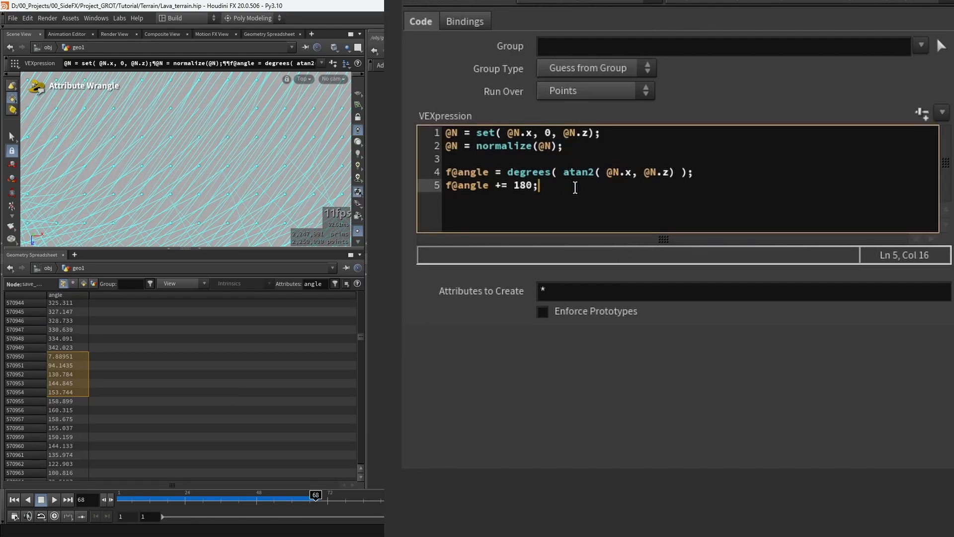
left_click_drag(564, 186, 485, 190)
left_click(551, 185)
key("Return")
key("Return")
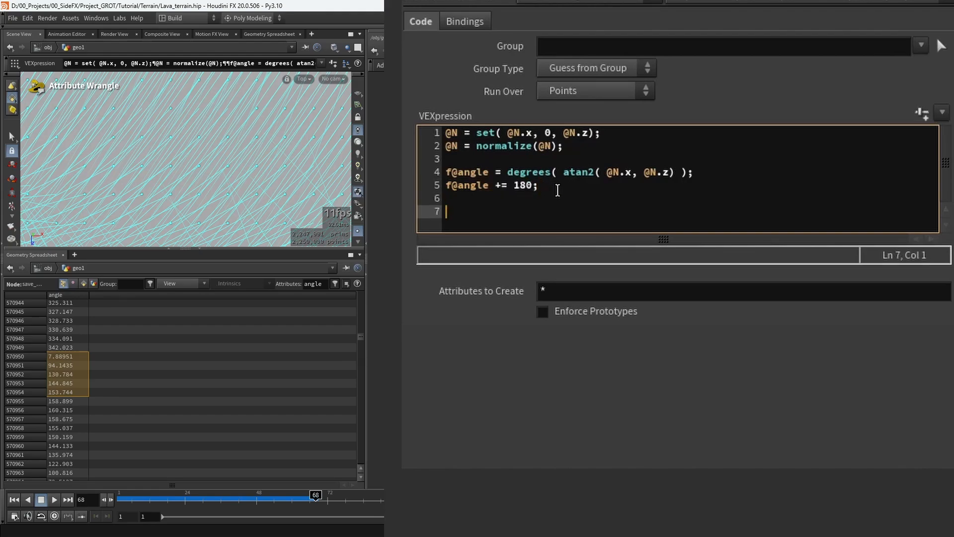
type("f")
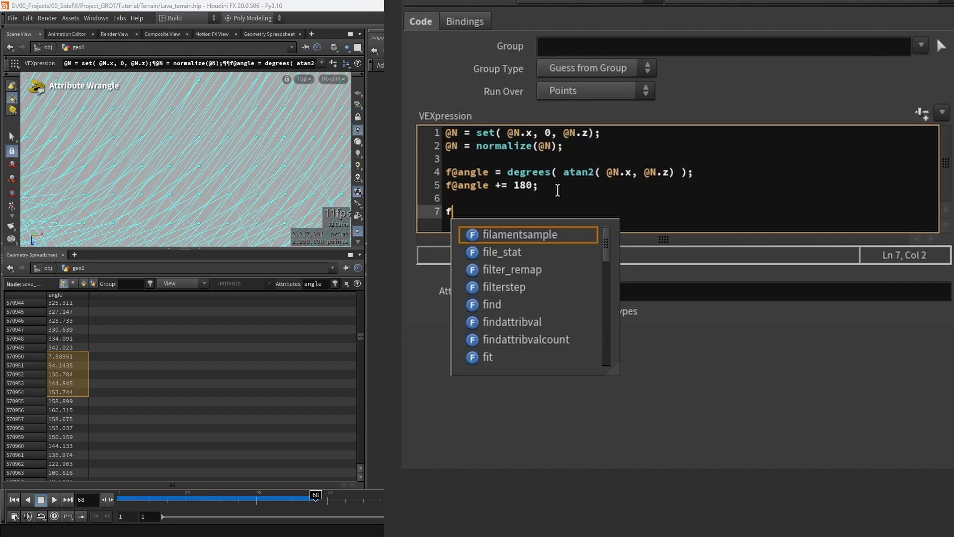
type("@ang")
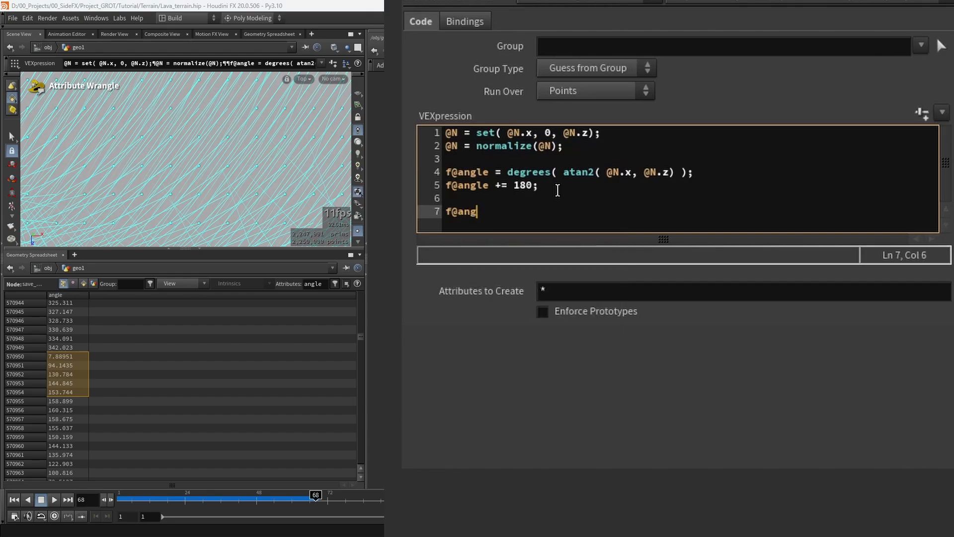
type("le = ")
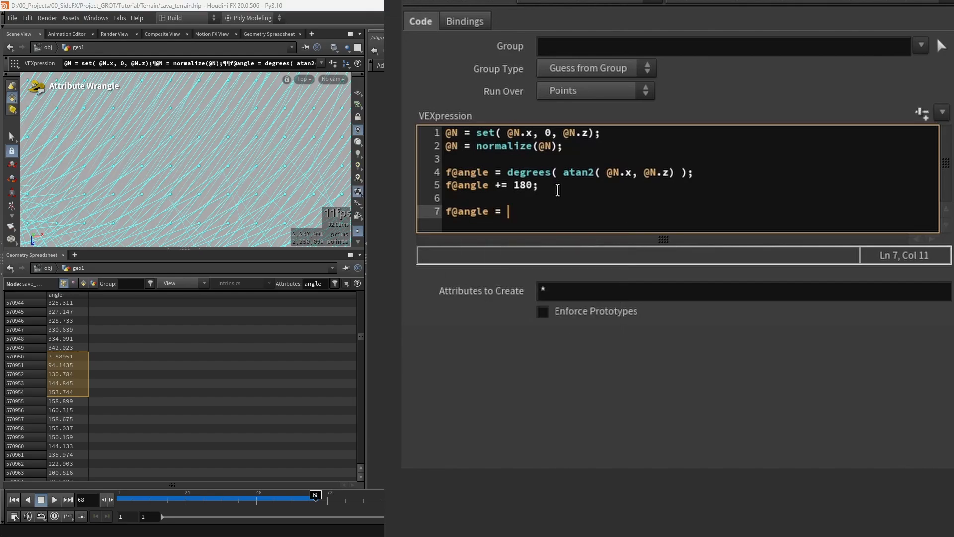
type("fit(")
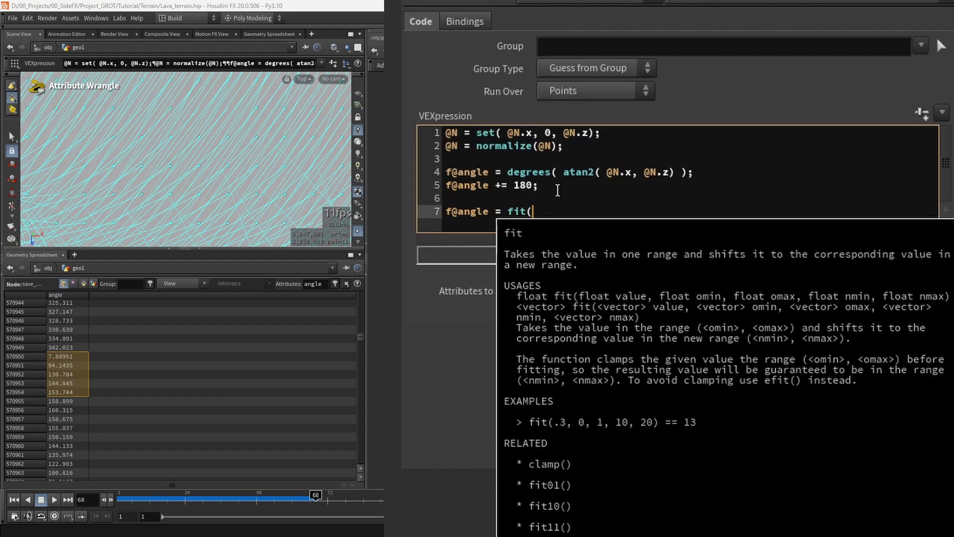
type(" fagnl")
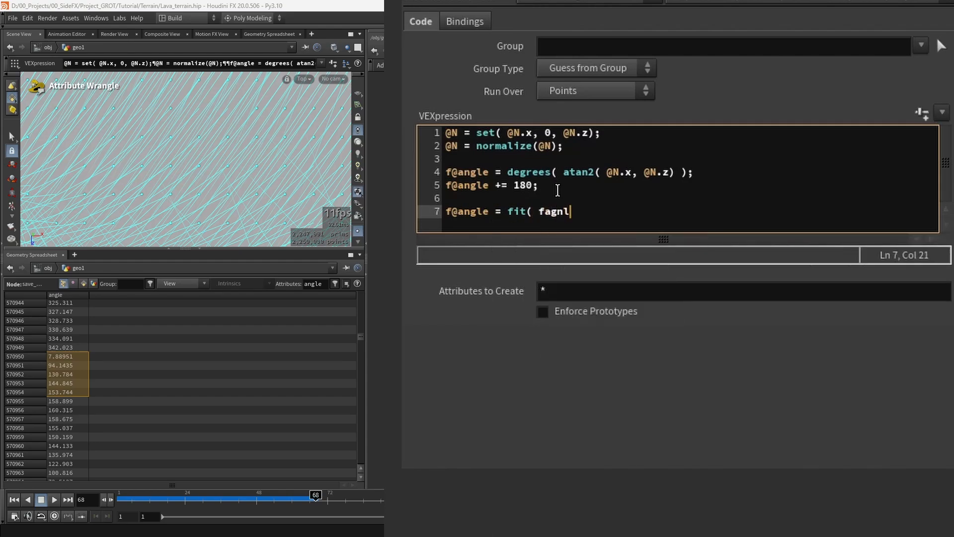
key("BackSpace")
key("BackSpace")
key("BackSpace")
key("BackSpace")
type("@an")
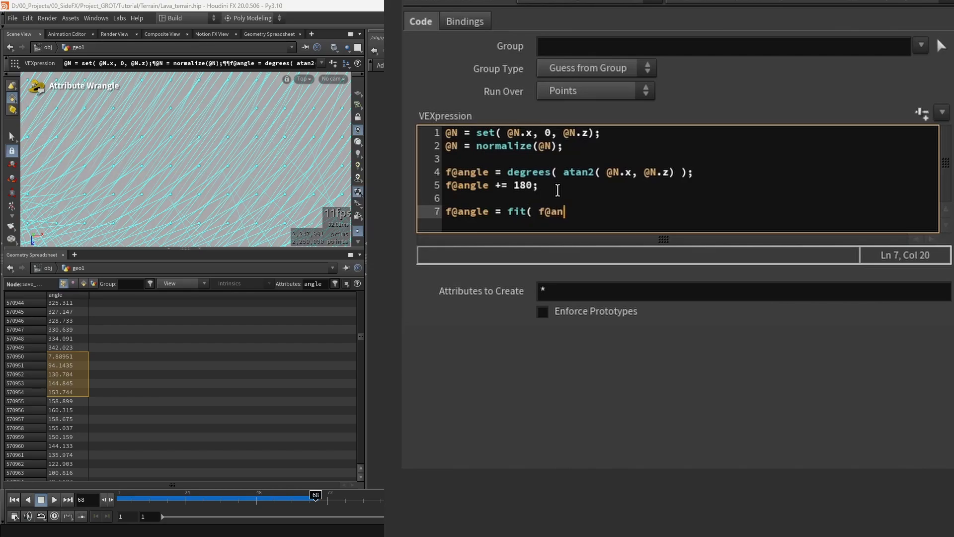
type("gle, 0,")
key("BackSpace")
key("BackSpace")
type(", 360, ")
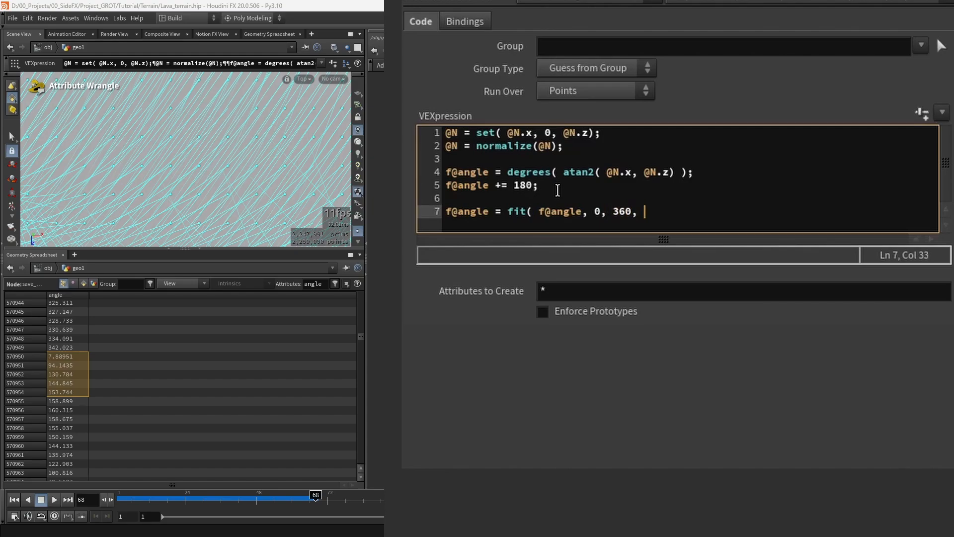
type("0, 1);")
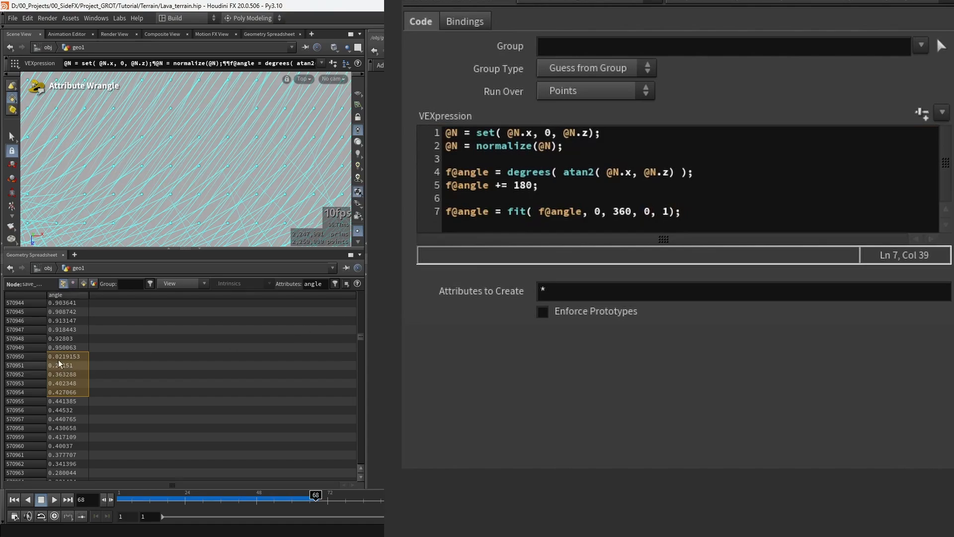
left_click_drag(65, 320, 68, 434)
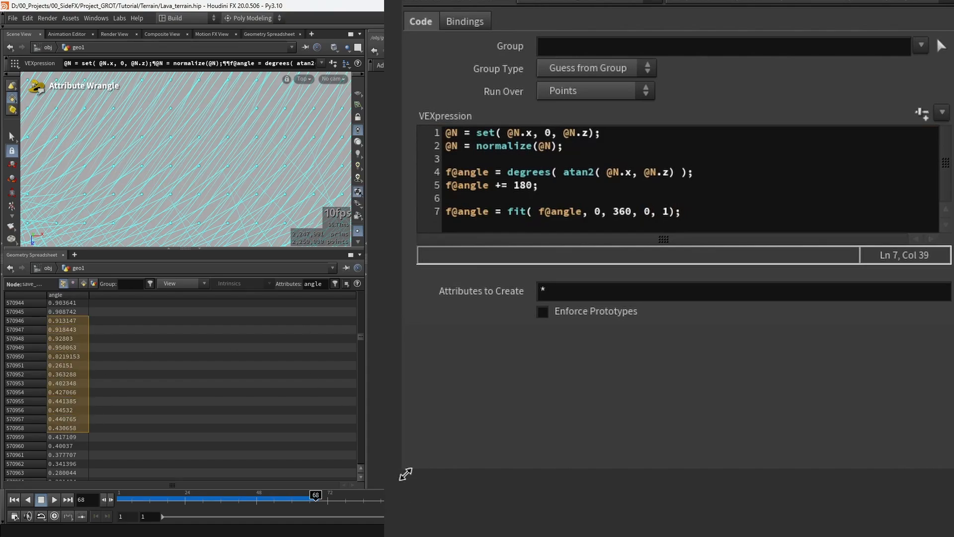
Shrink the enlarged parameter pane and move the save_to_angle node closer to attribblur1.
left_click_drag(404, 472, 675, 313)
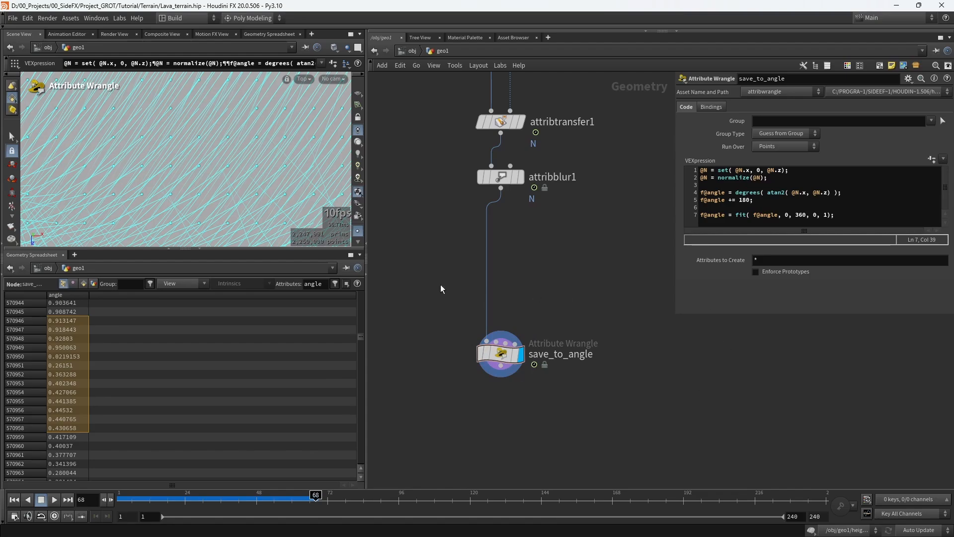
left_click_drag(500, 358, 500, 318)
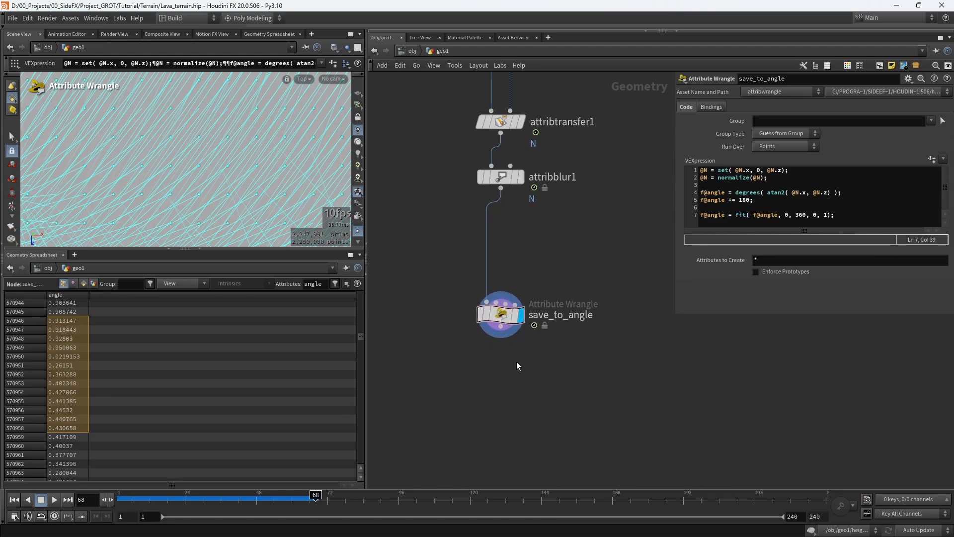
middle_click_drag(520, 406, 565, 362)
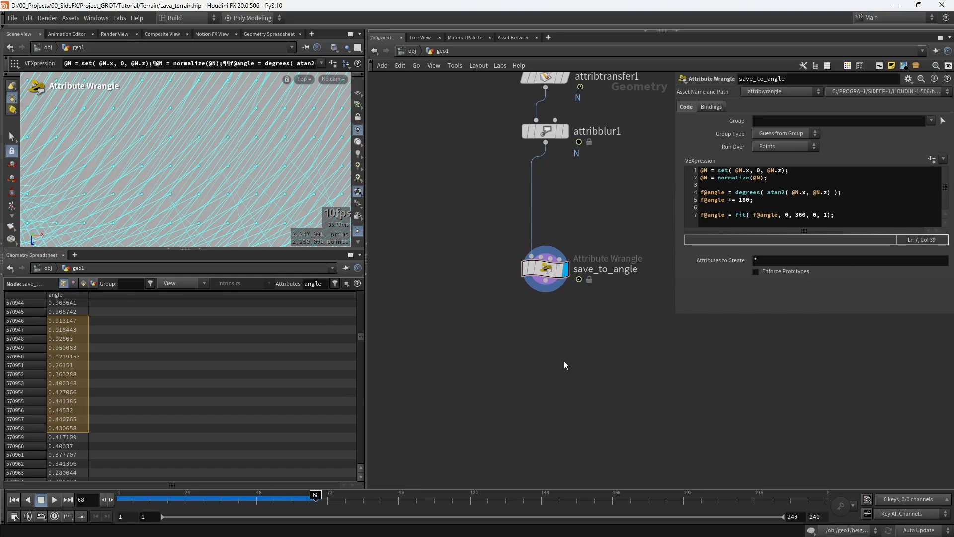
Add a Normal node below save_to_angle, connect it to the wrangle's output and display it.
key("Tab")
type("no")
key("Return")
left_click(565, 361)
scroll(561, 311, "up", 3)
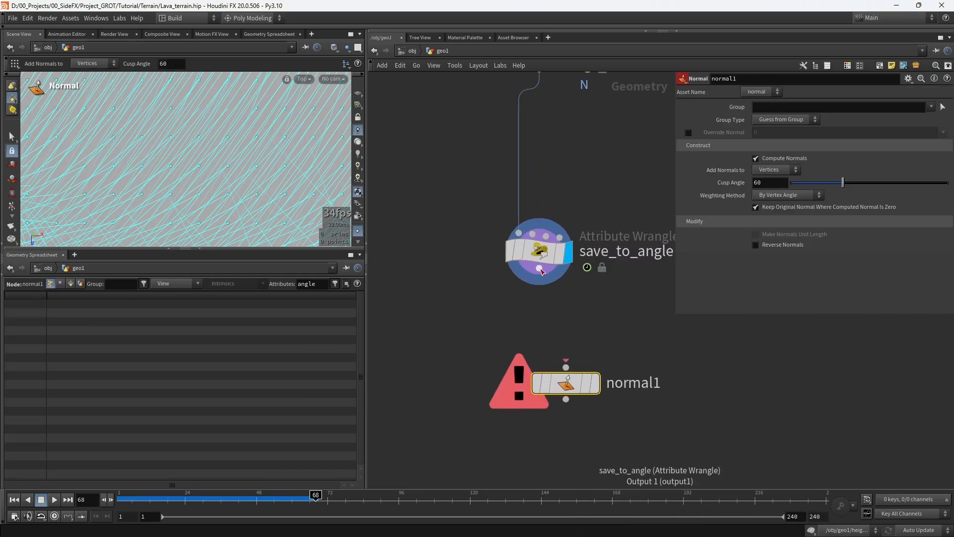
left_click_drag(540, 268, 551, 358)
left_click(594, 384)
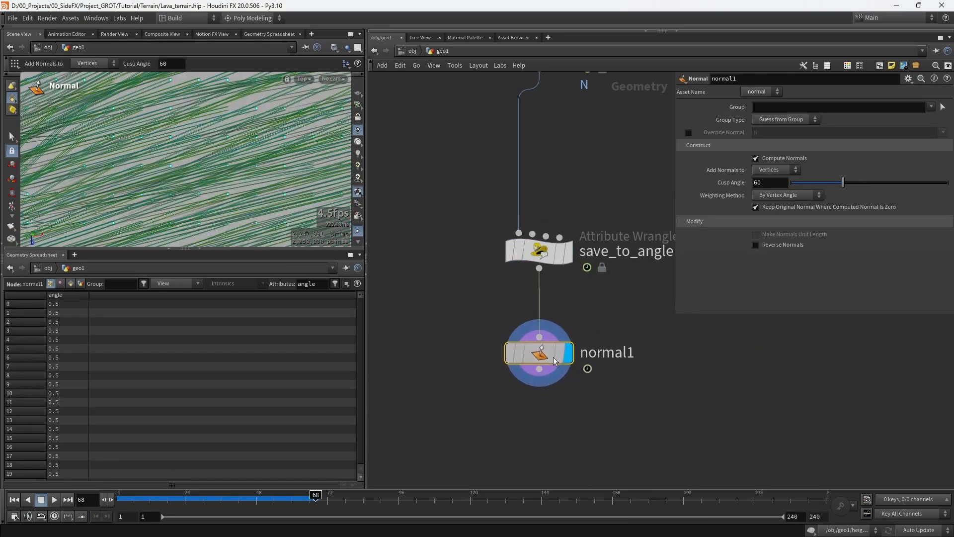
Enlarge the scene view, hide the points and point normals, and frame the whole terrain in perspective.
left_click(200, 248)
key("space+g")
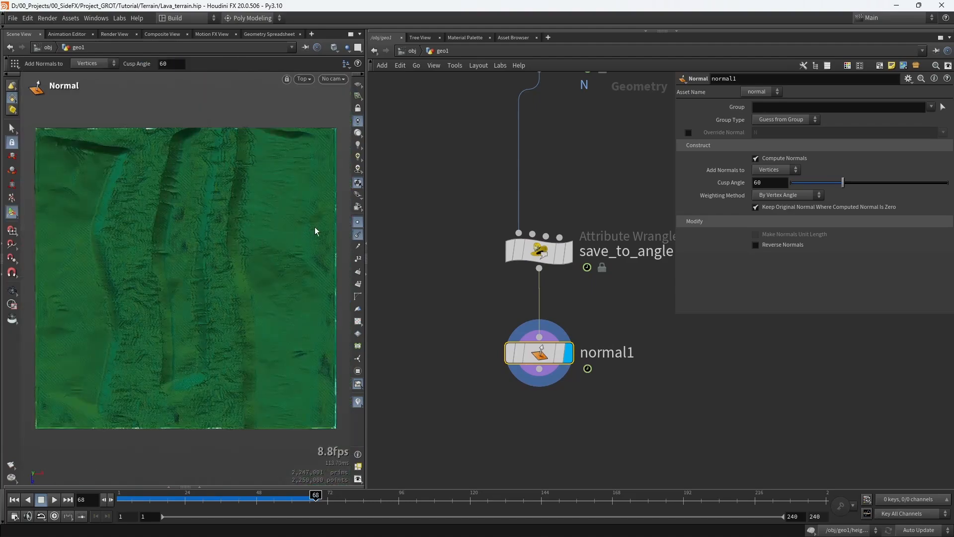
left_click(358, 223)
left_click(358, 235)
key("space+1")
key("space+g")
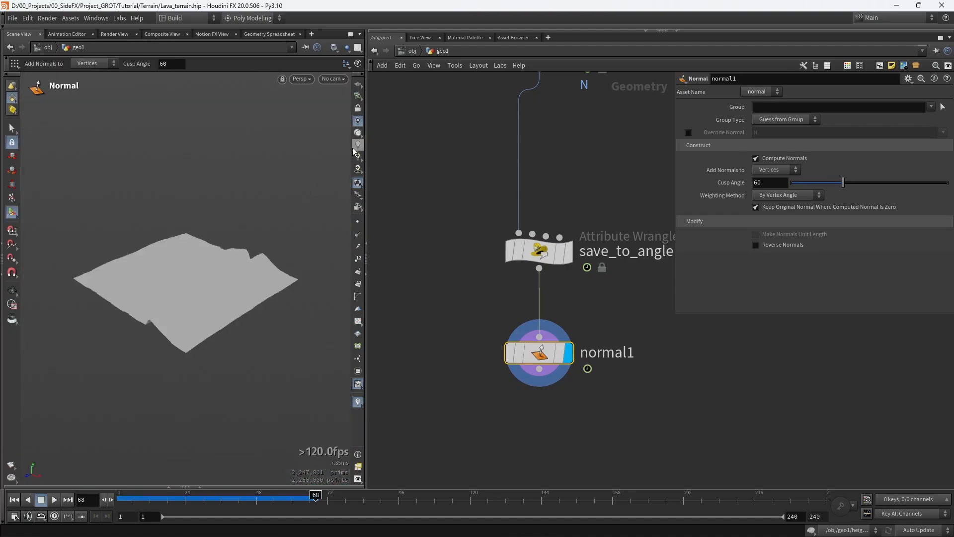
Turn on headlight lighting and compare the terrain's shading with normal1 bypassed and enabled.
left_click(358, 133)
left_click_drag(205, 200, 177, 290)
right_click_drag(177, 290, 268, 298)
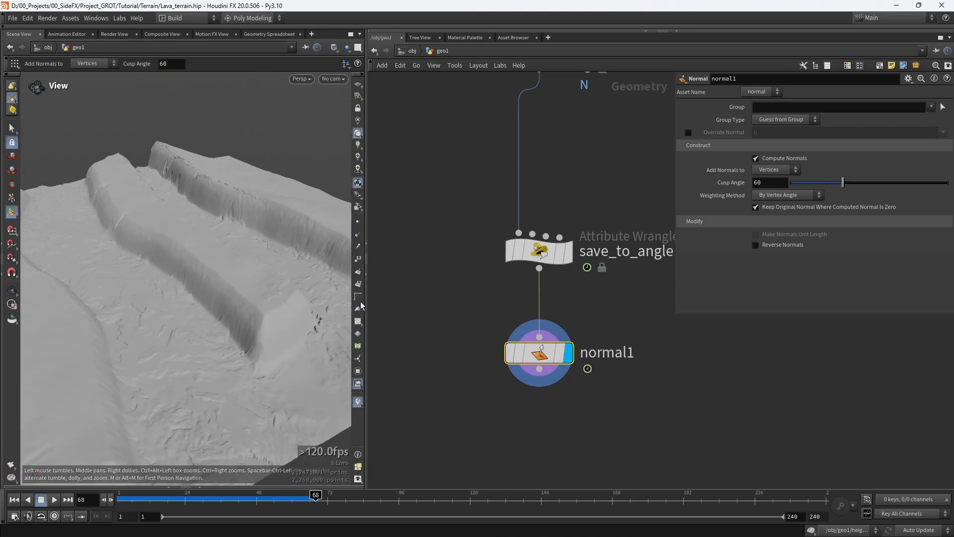
middle_click_drag(268, 299, 205, 322)
left_click_drag(206, 322, 181, 304)
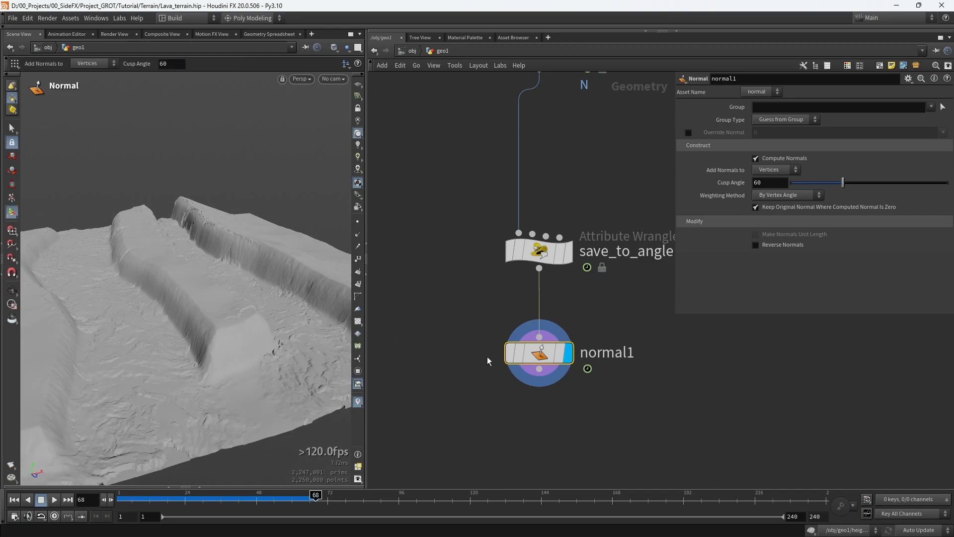
left_click(512, 357)
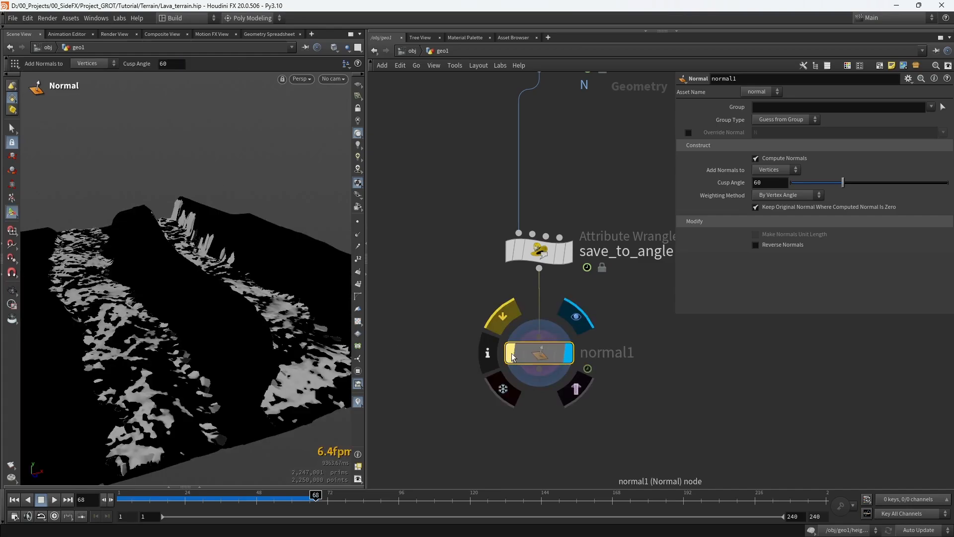
left_click(511, 356)
Add an Attribute Wrangle below normal1, connect it to normal1's output and rename it save_color.
middle_click_drag(569, 422, 568, 350)
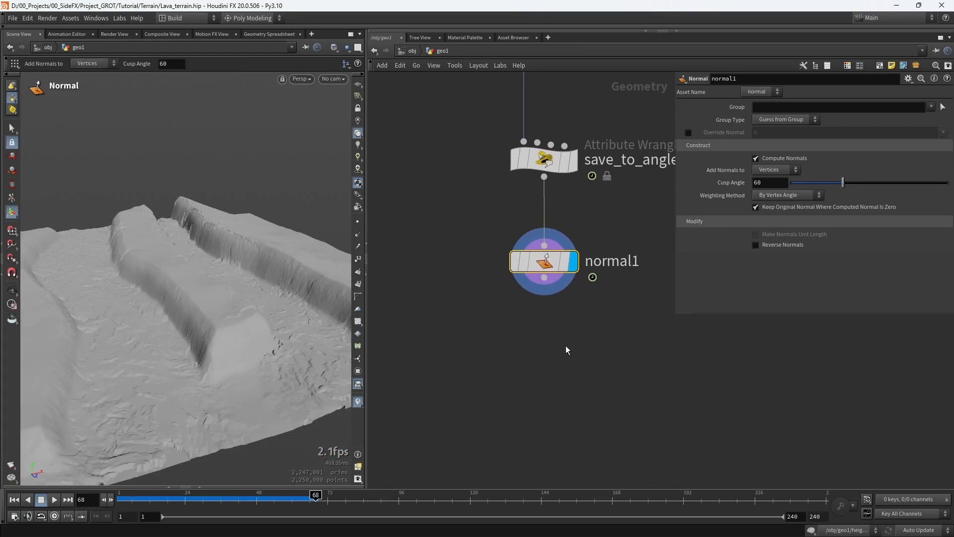
key("Tab")
type("wra")
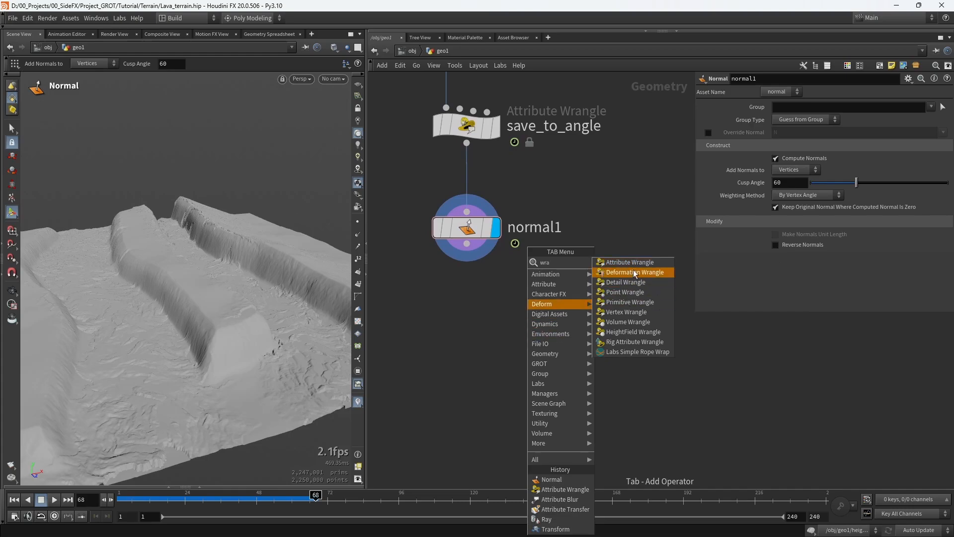
left_click(630, 262)
left_click(445, 313)
left_click_drag(467, 244, 462, 344)
double_click(510, 342)
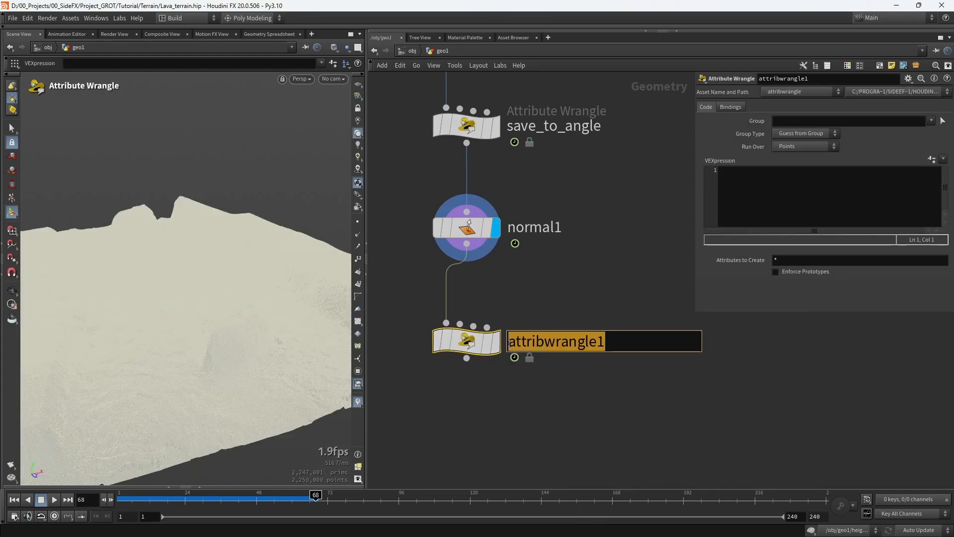
type("save_color")
key("Return")
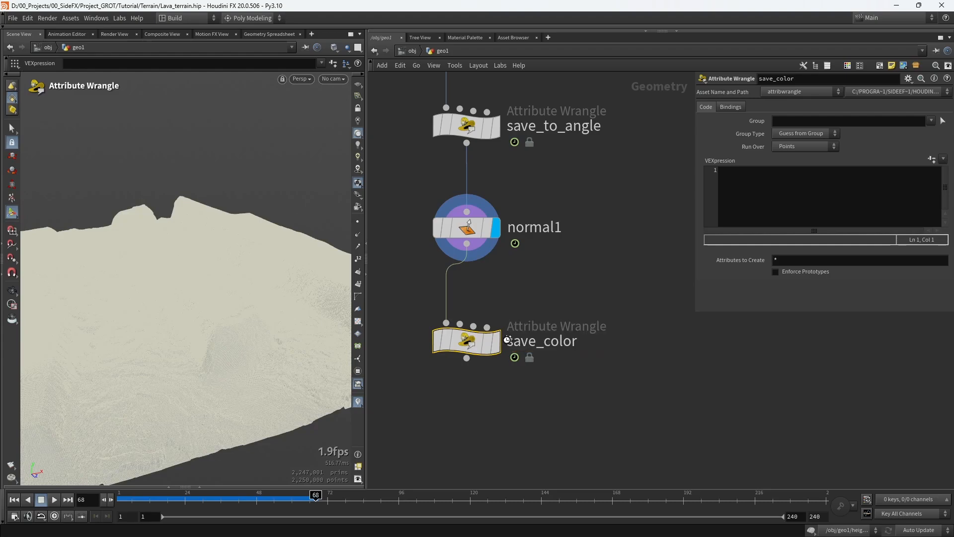
left_click(575, 368)
Add a Color node beside save_color, connect it to normal1's output and display it.
middle_click_drag(602, 366, 581, 368)
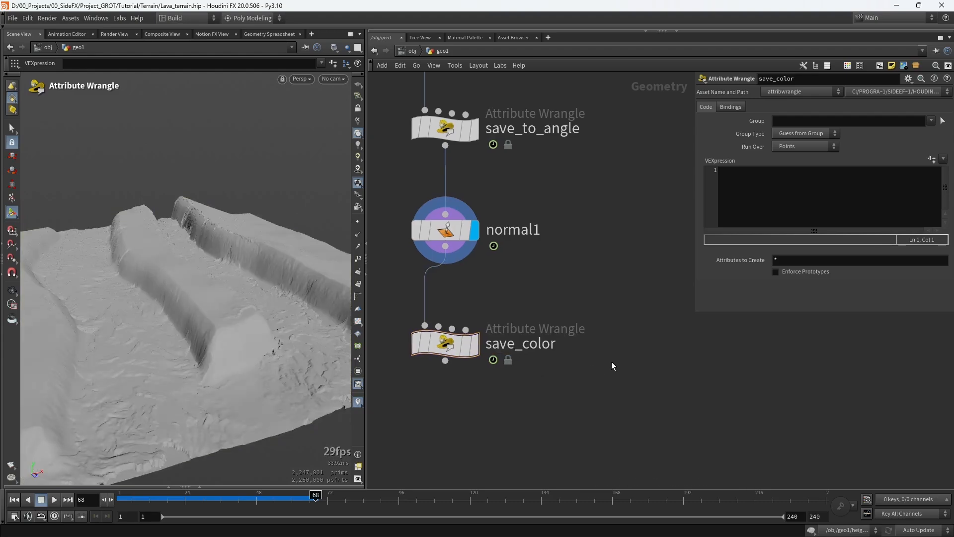
key("Tab")
type("colo")
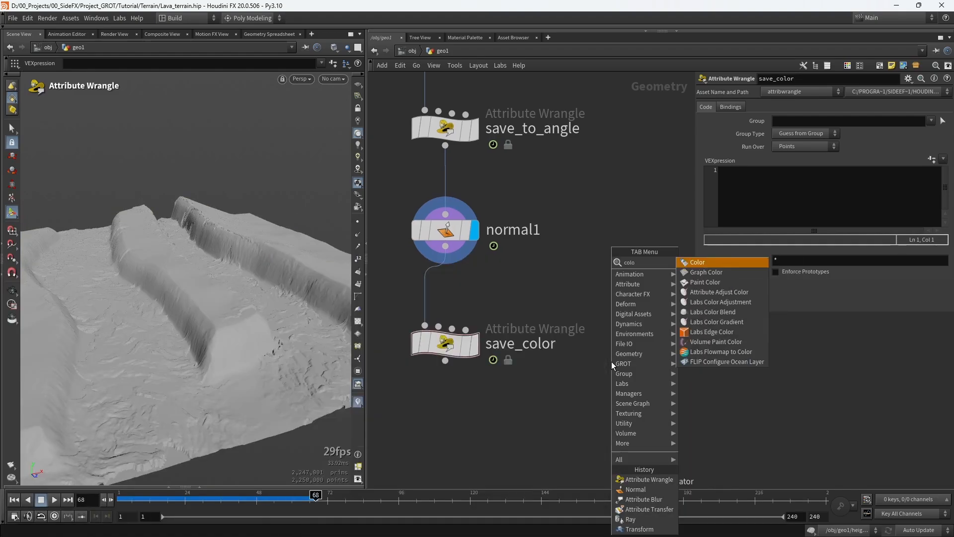
key("Return")
left_click(631, 343)
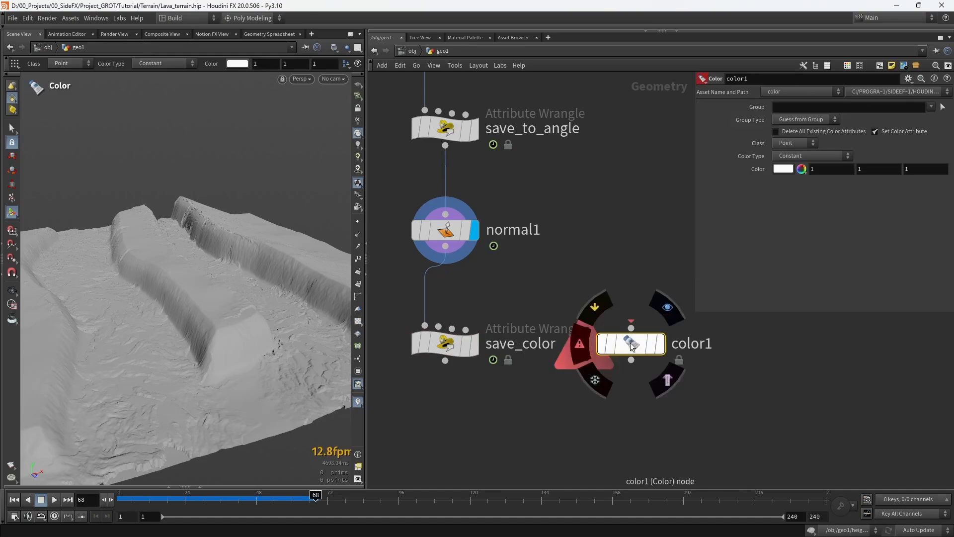
left_click_drag(445, 247, 632, 328)
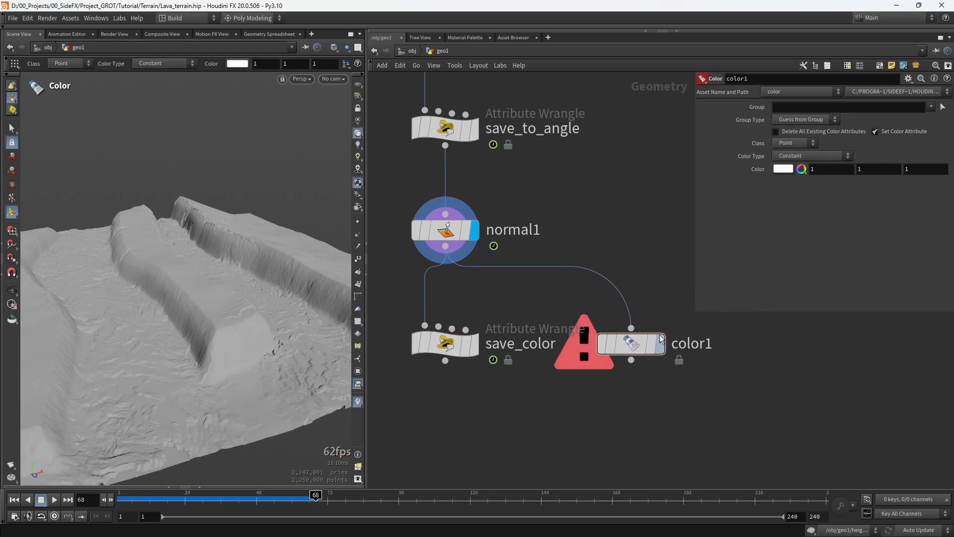
left_click(657, 321)
Set color1's Color Type to Ramp from Attribute, driven by the water attribute.
left_click(790, 155)
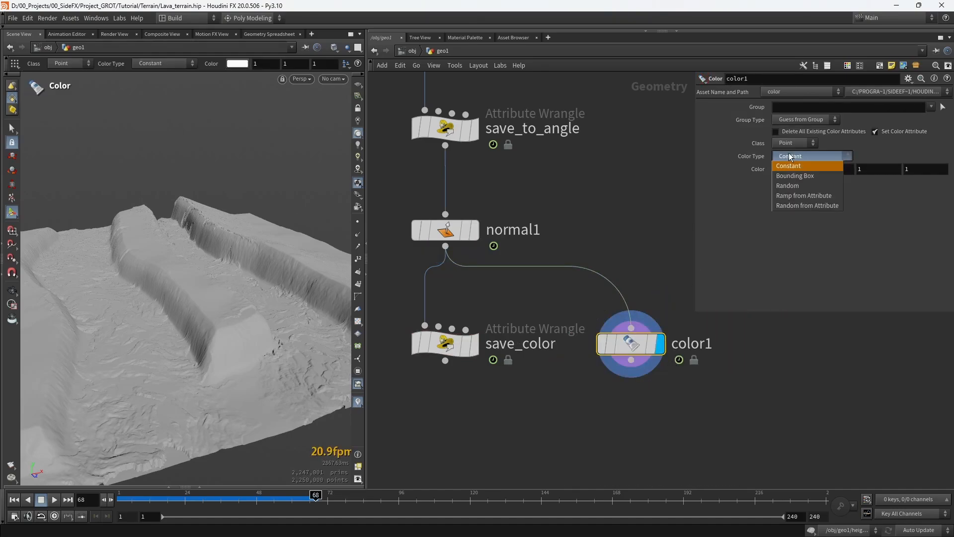
left_click(792, 206)
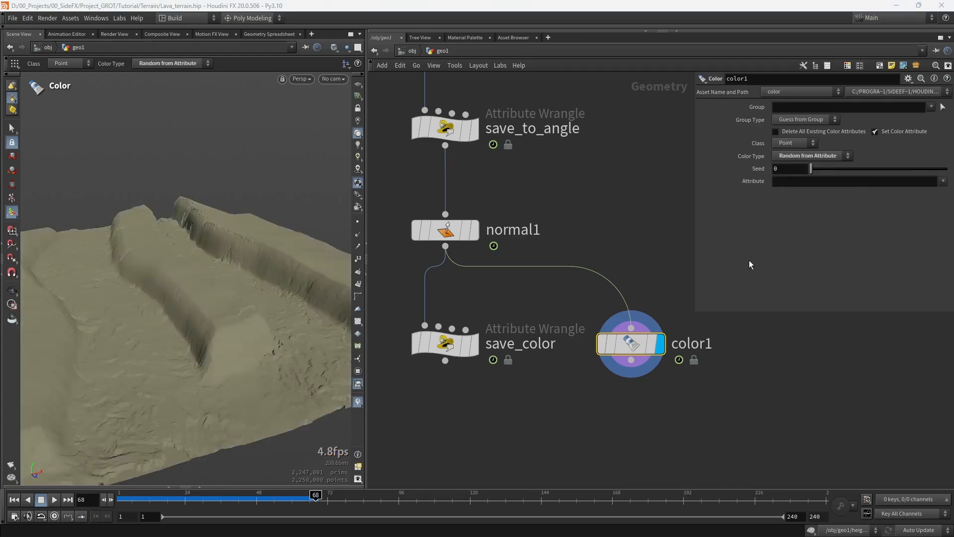
left_click(836, 156)
left_click(819, 197)
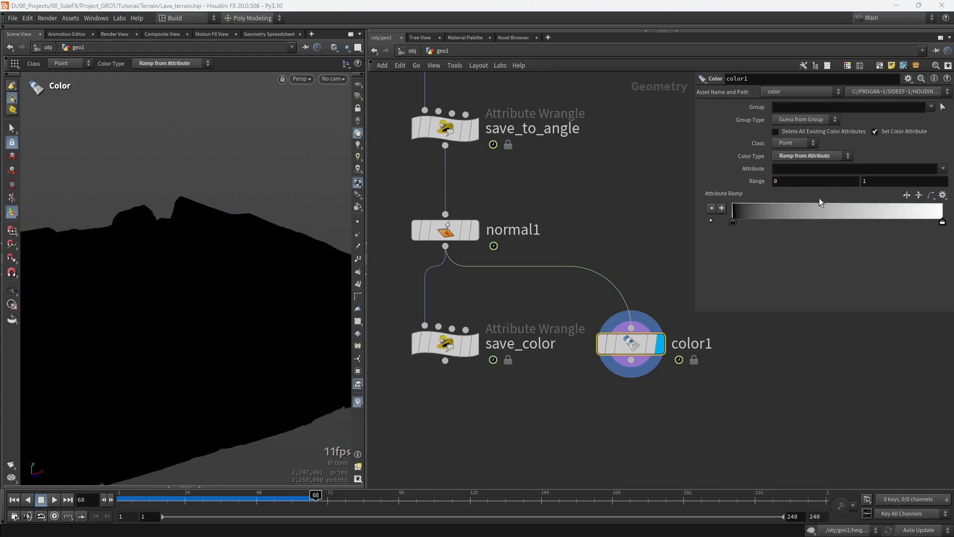
left_click(943, 169)
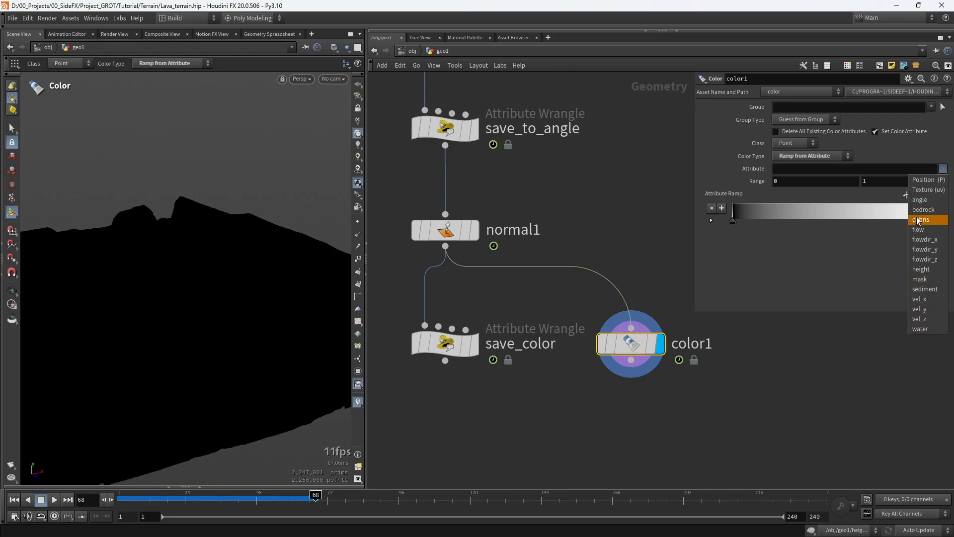
left_click(918, 330)
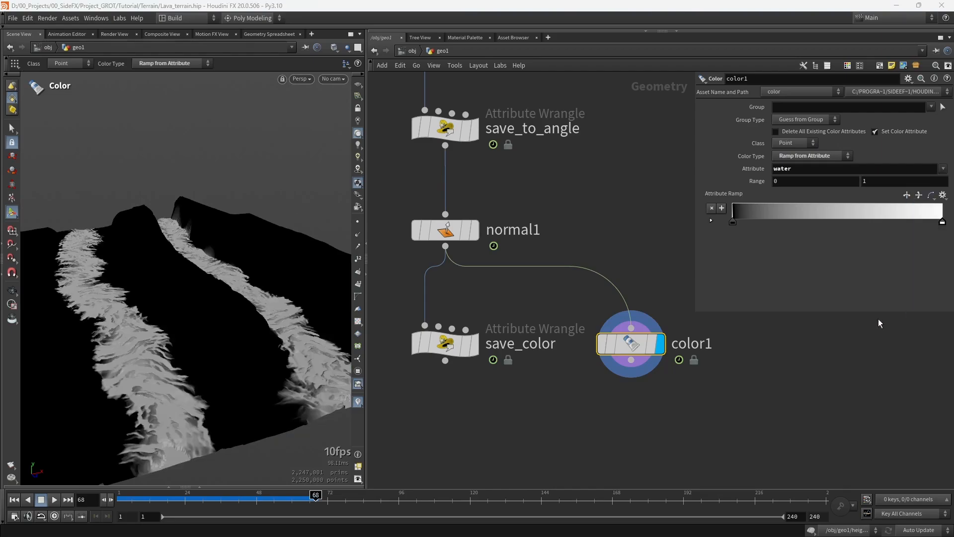
Apply the Blackbody preset to color1's attribute ramp and set the upper end of its range to 5.
left_click(944, 195)
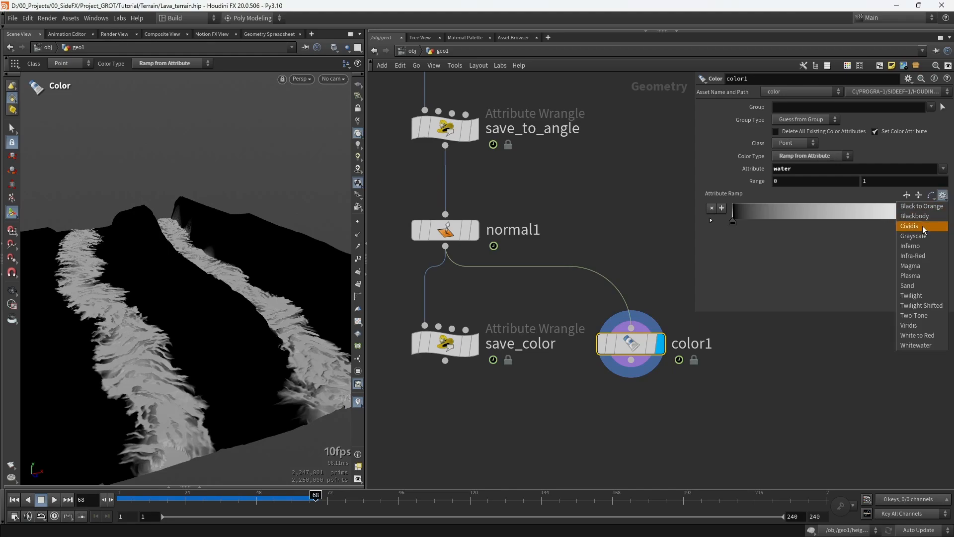
left_click(923, 217)
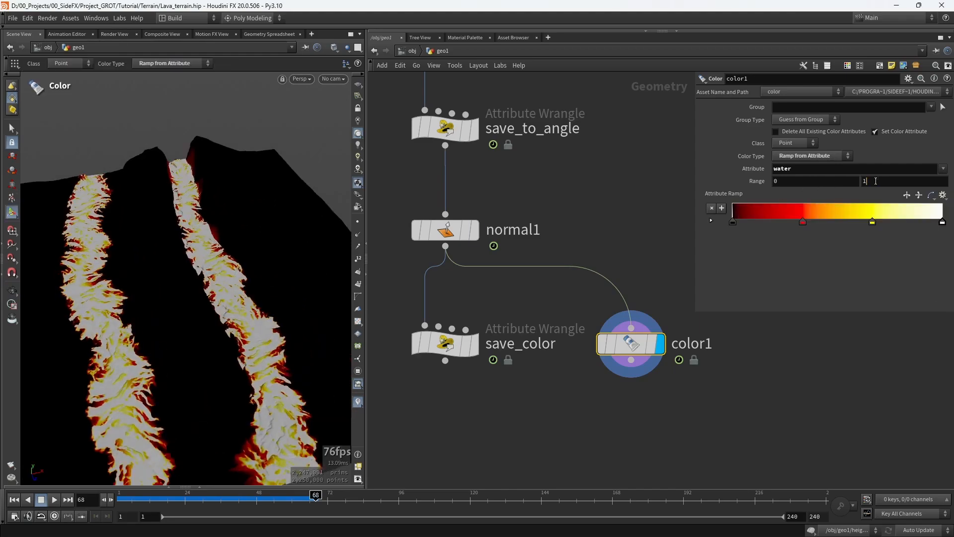
left_click_drag(876, 181, 851, 181)
type("5")
key("Return")
left_click_drag(308, 184, 336, 291)
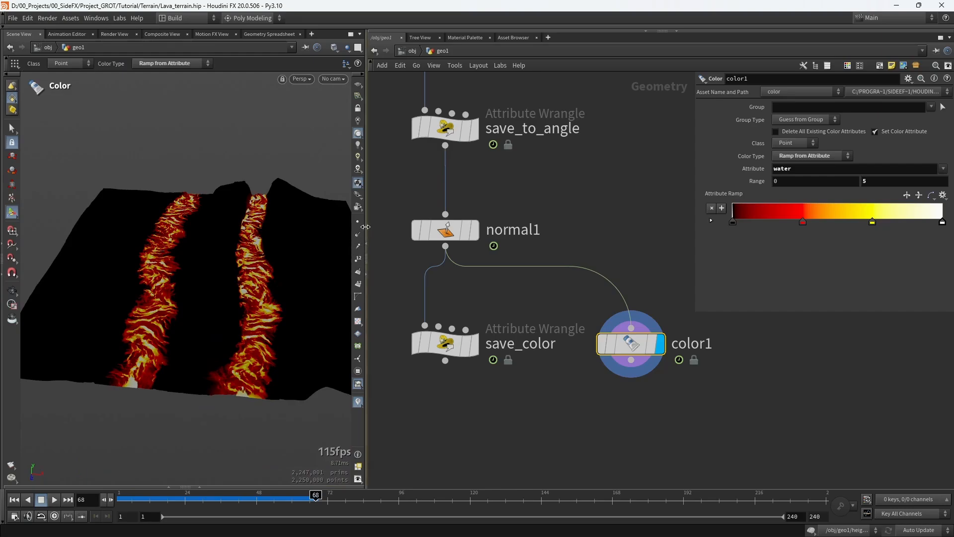
Enlarge the scene view to examine the coloured water streams, and make room again for the node network.
left_click_drag(367, 205, 555, 205)
left_click_drag(426, 234, 398, 220)
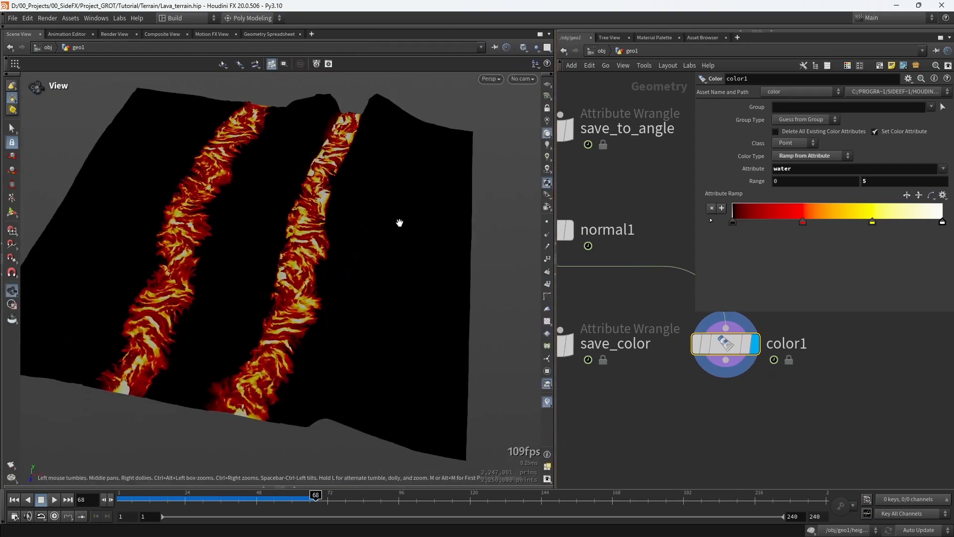
key("Tab")
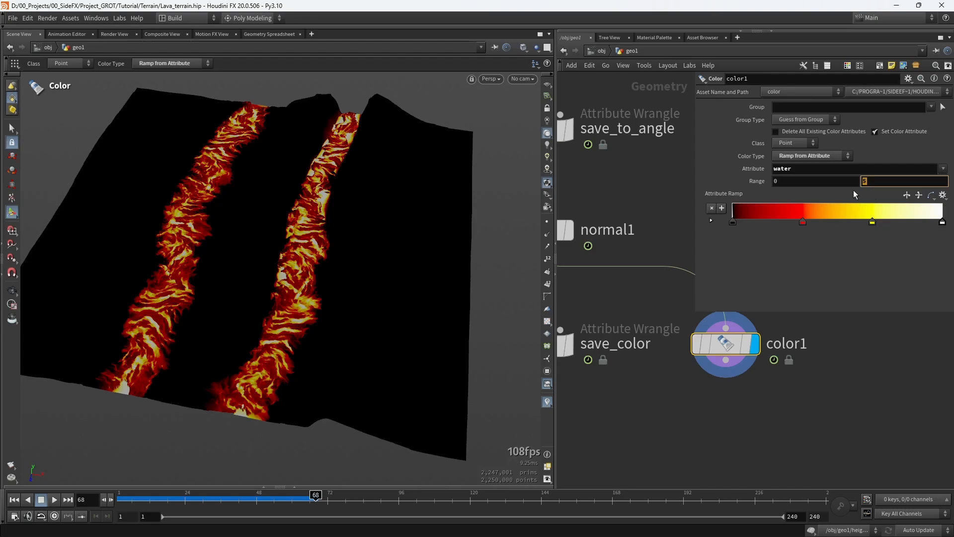
left_click_drag(696, 311, 680, 275)
middle_click_drag(621, 323, 666, 301)
scroll(666, 302, "down", 2)
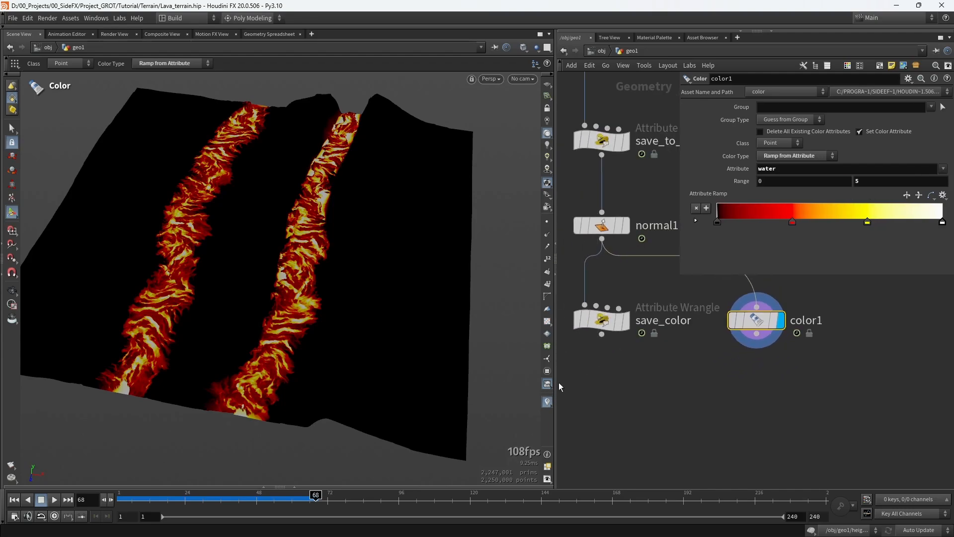
left_click_drag(556, 382, 427, 383)
left_click_drag(778, 169, 744, 167)
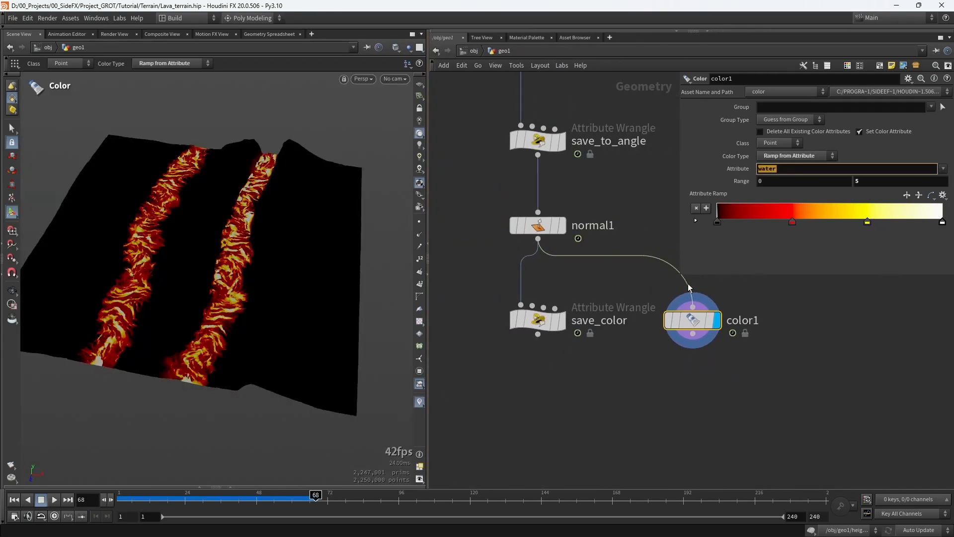
Insert an Attribute Remap node between normal1 and save_color, and connect its output to color1 as well.
key("Tab")
type("re")
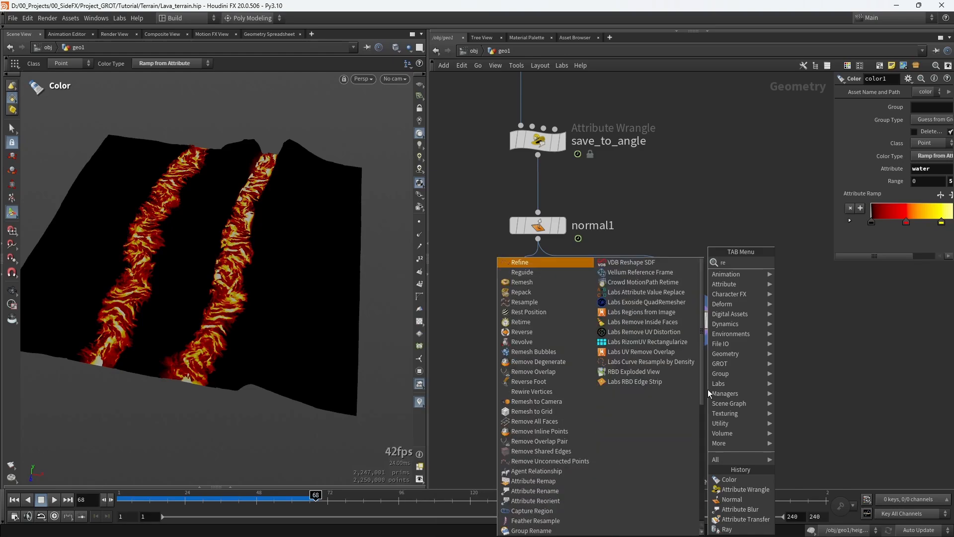
type("ma")
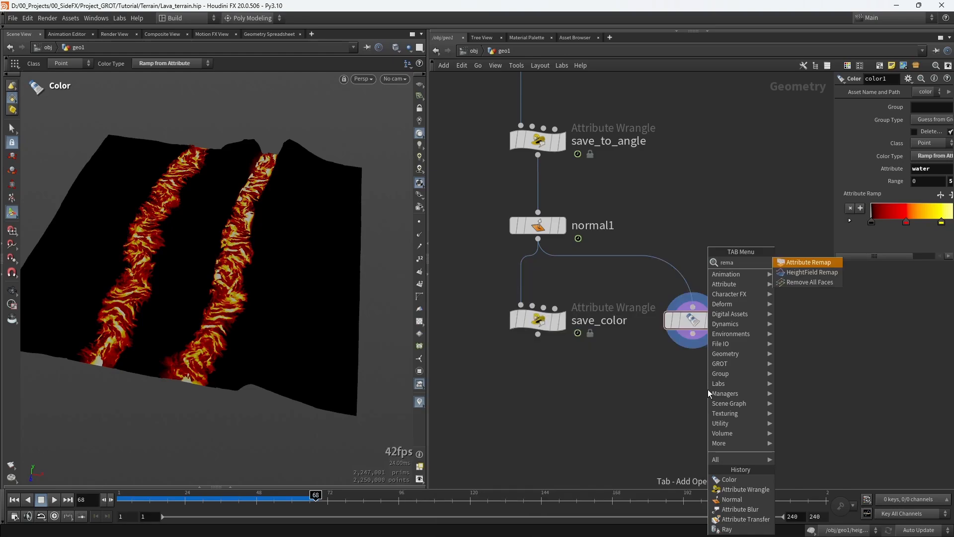
key("Return")
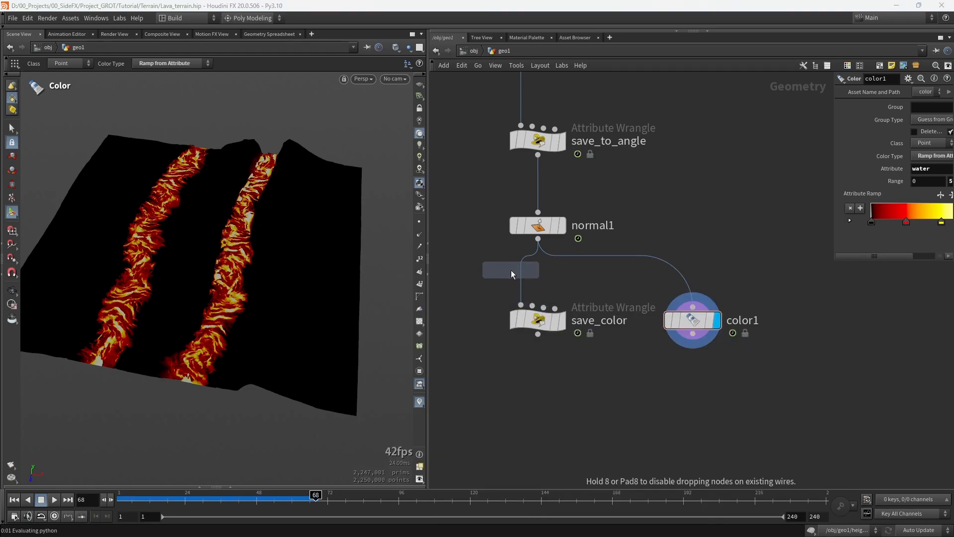
left_click(520, 274)
left_click(522, 290)
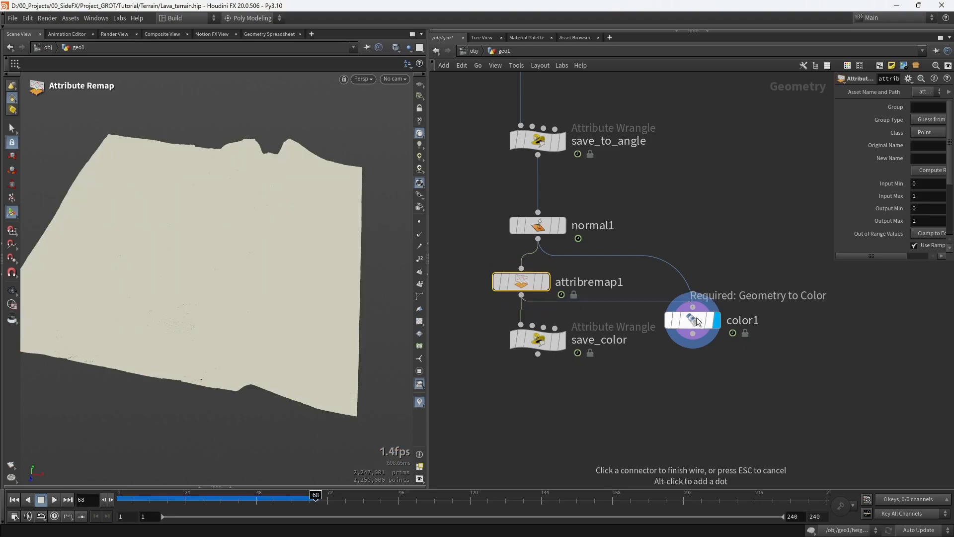
left_click(693, 307)
left_click_drag(693, 320, 700, 348)
left_click_drag(523, 288, 540, 288)
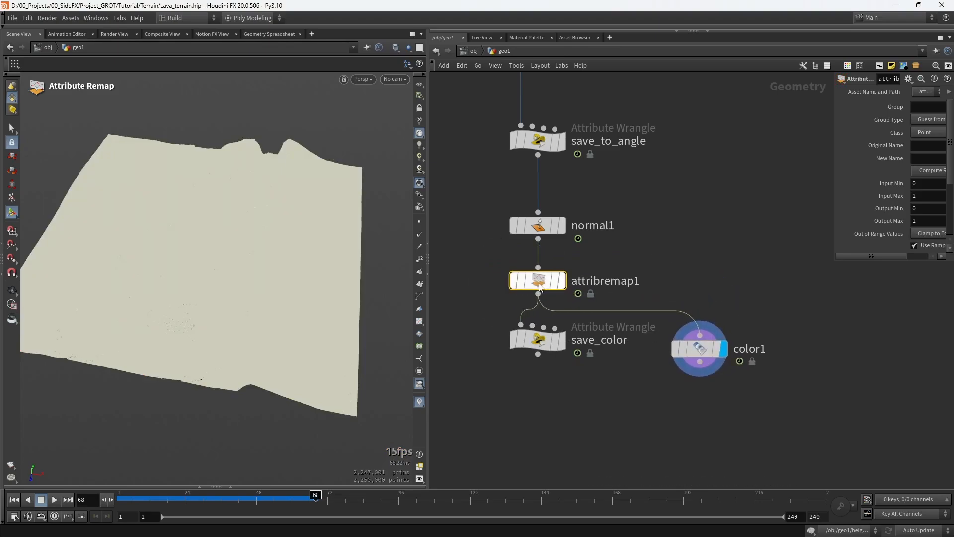
Remap the water attribute in attribremap1 using its computed input range, with Output Max set to 1.
left_click_drag(839, 265, 578, 302)
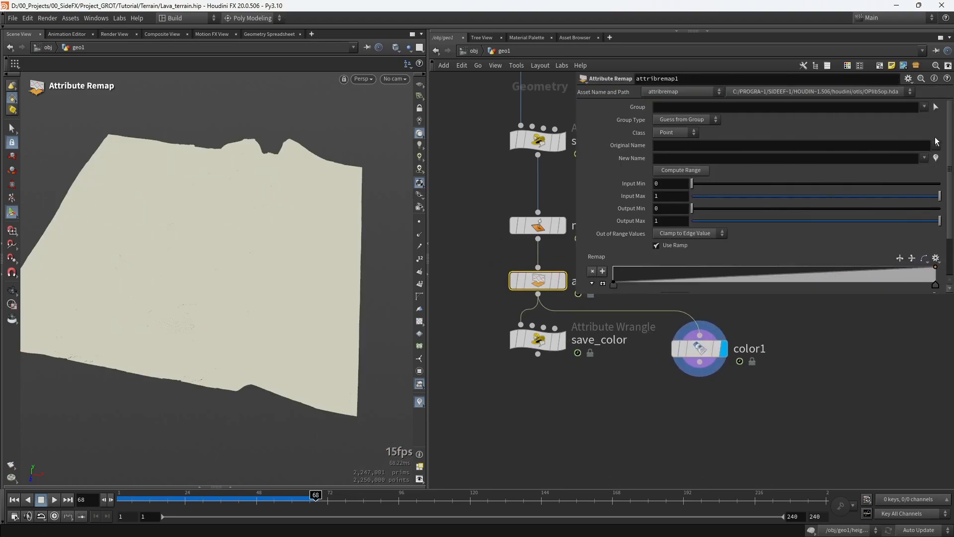
left_click(936, 145)
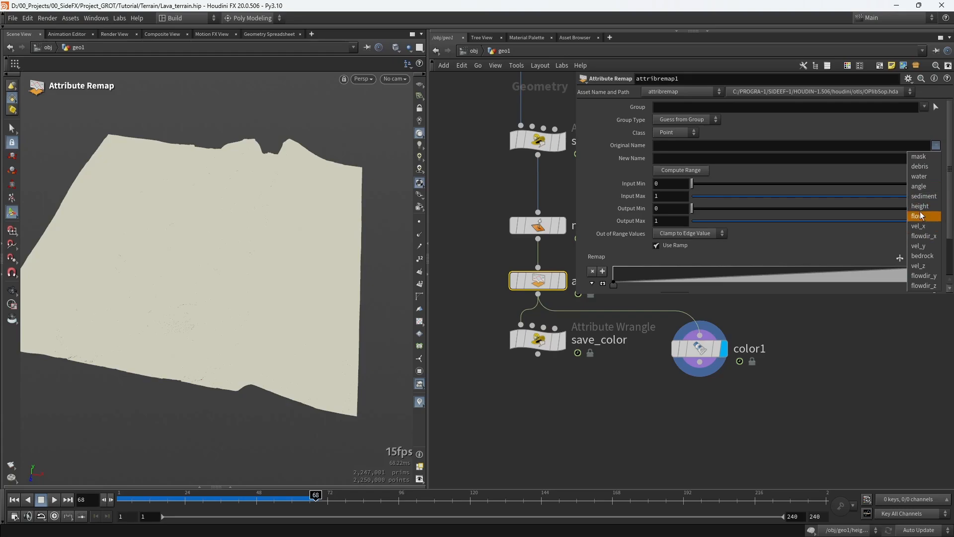
left_click(919, 176)
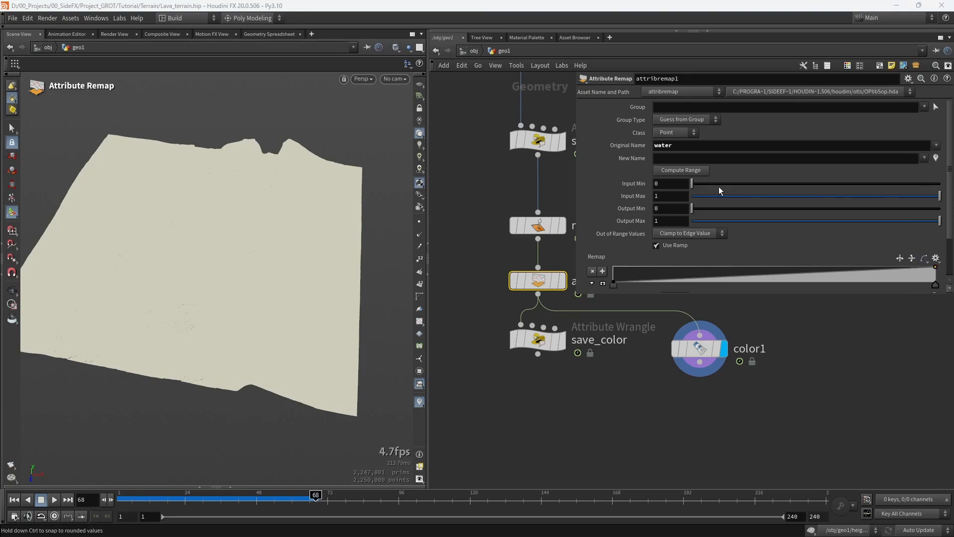
left_click(682, 172)
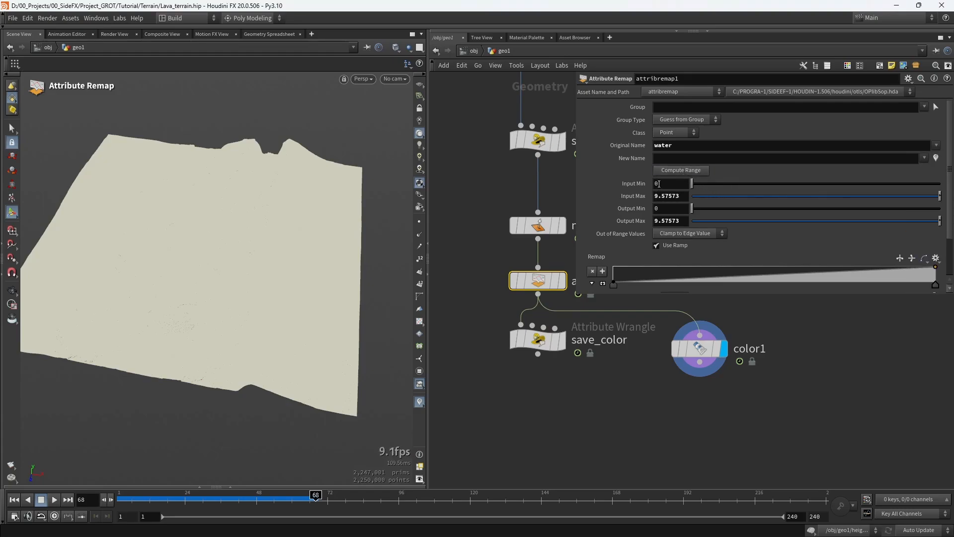
double_click(672, 221)
Reset the upper end of color1's range to 1 and view the streams up close.
left_click(726, 348)
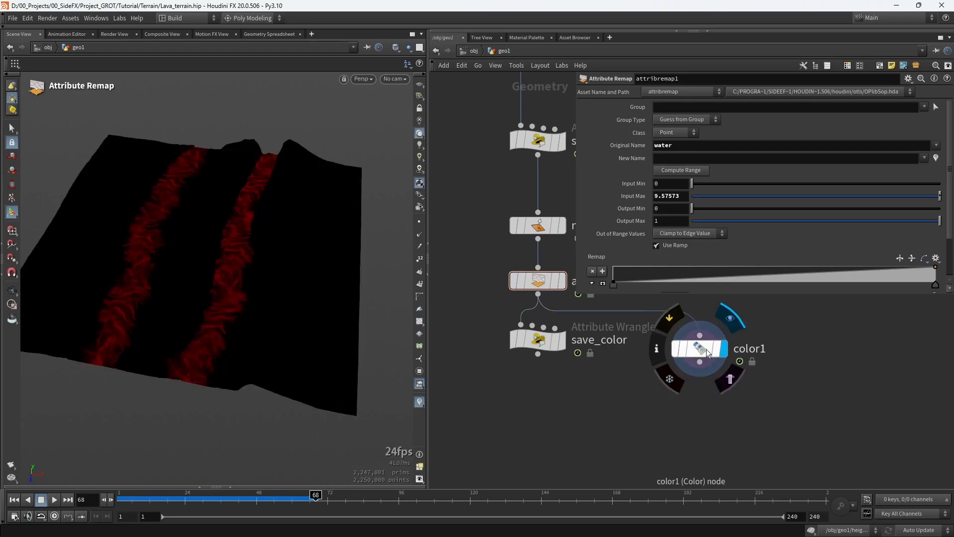
left_click(698, 348)
middle_click(831, 182, "ctrl")
mouse_move(224, 269)
left_mouse_down("alt")
mouse_move(233, 277)
mouse_move(239, 239)
left_mouse_up("alt")
right_click_drag(239, 239, 237, 270, "alt")
left_click_drag(237, 270, 226, 243, "alt")
right_click_drag(226, 243, 227, 281, "alt")
Set attribremap1's Input Max to 6 and check the brightness of the water streams.
left_click(538, 288)
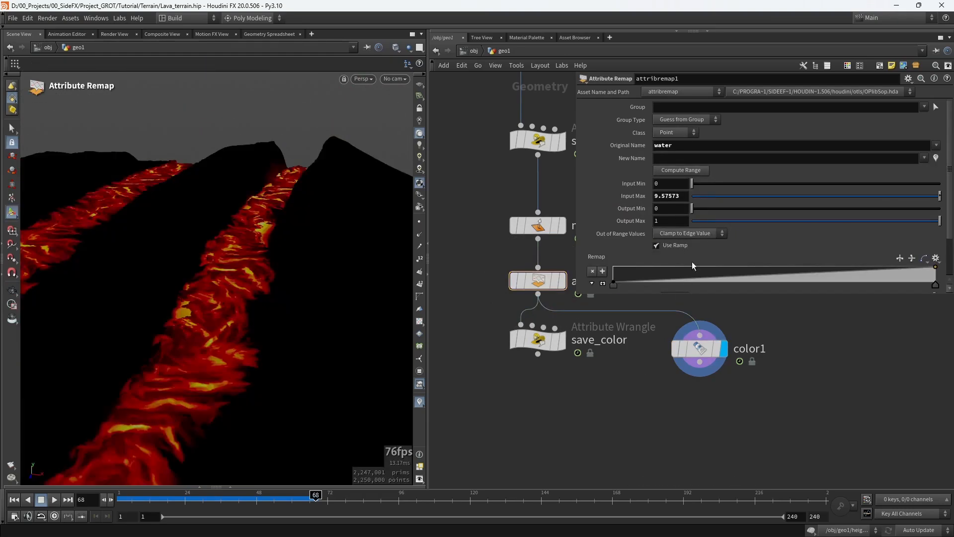
left_click_drag(825, 199, 703, 202)
double_click(666, 196)
type("6")
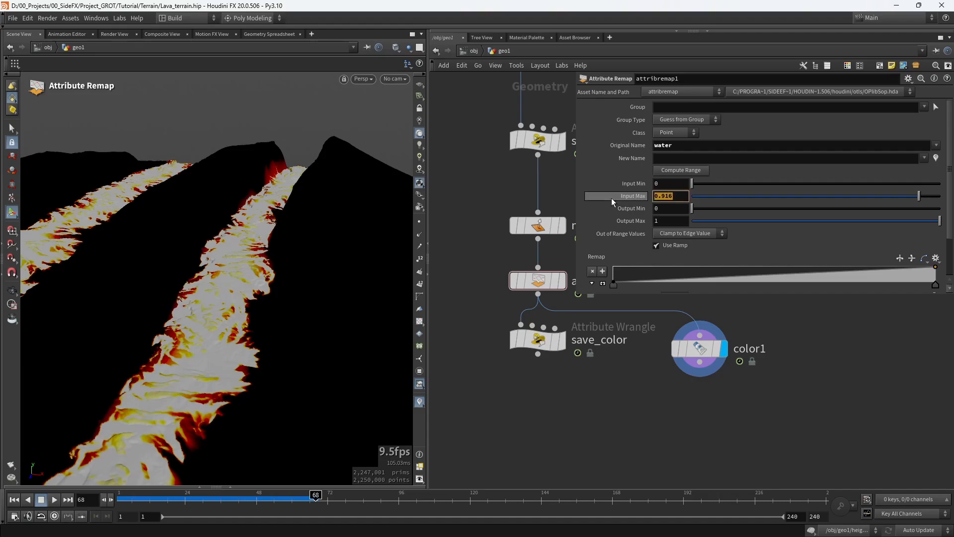
key("Return")
left_click_drag(298, 285, 247, 251, "alt")
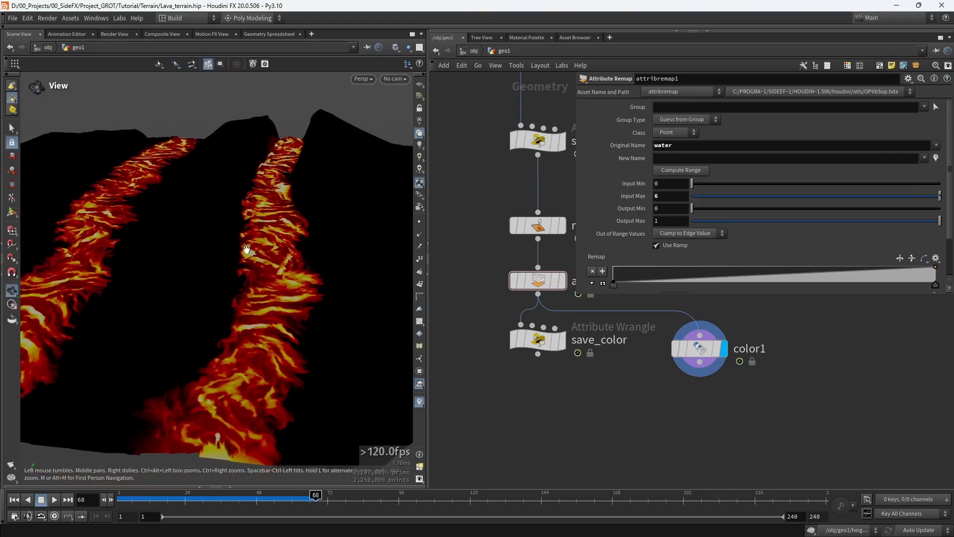
scroll(251, 240, "down", 3)
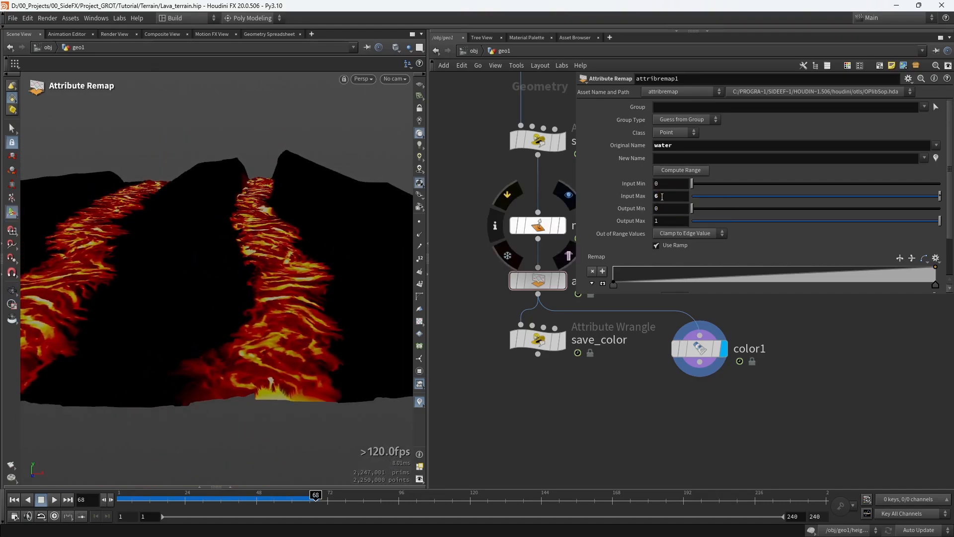
left_click_drag(215, 290, 218, 355, "alt")
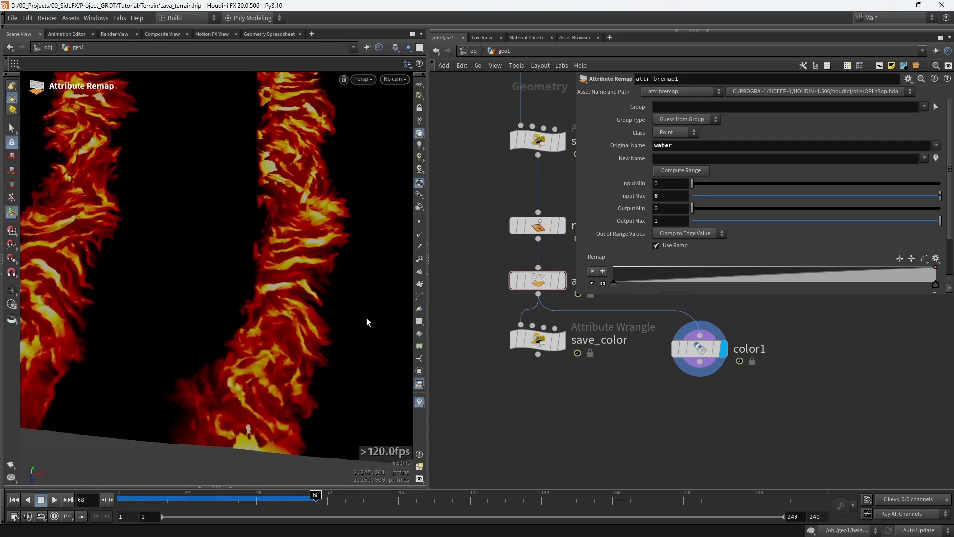
Reset color1's attribute ramp to the default black-to-white gradient and inspect the streams from several angles.
left_click(699, 350)
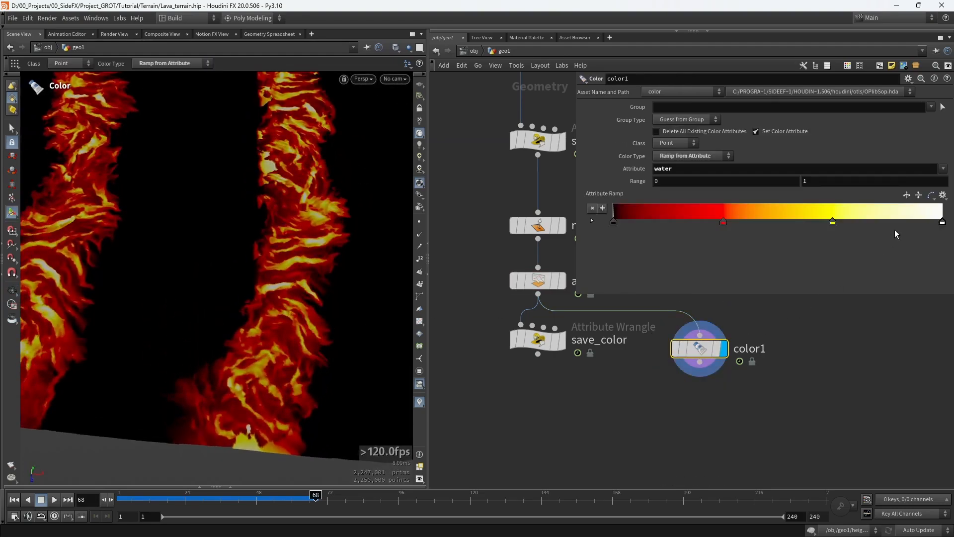
left_click(939, 197)
left_click(821, 282)
middle_click(613, 195, "ctrl")
right_click_drag(253, 243, 248, 233, "alt")
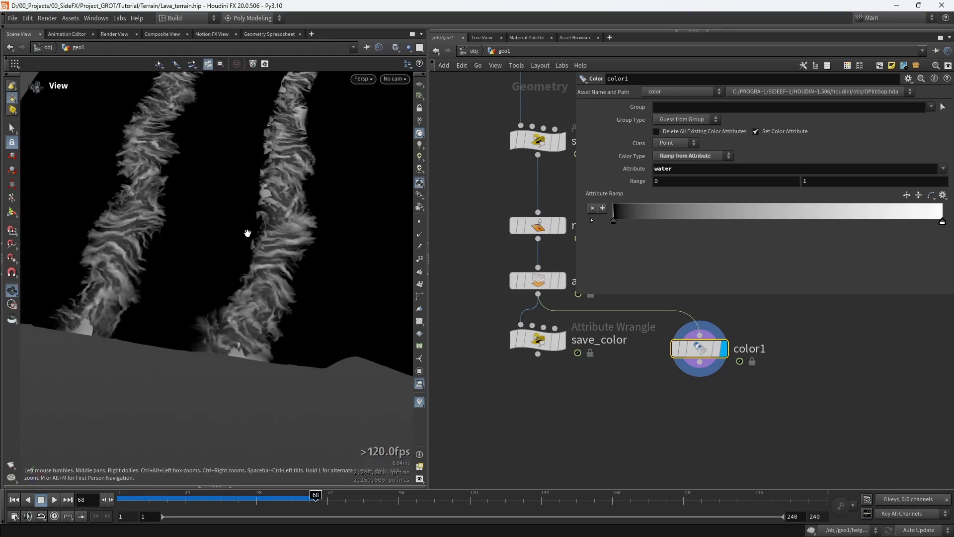
left_click_drag(248, 233, 237, 260)
left_click_drag(235, 207, 241, 270)
scroll(247, 260, "up", 5)
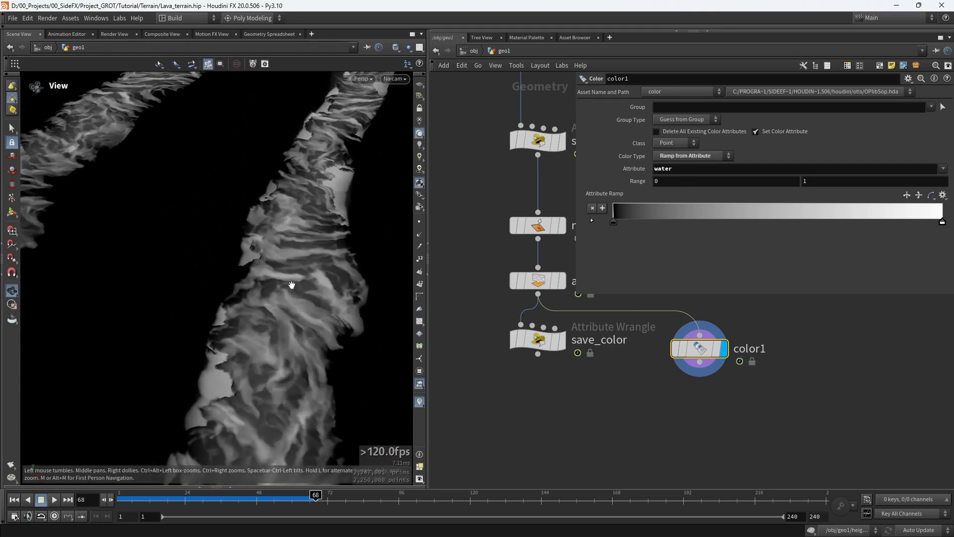
left_click_drag(328, 201, 305, 247)
key("Return")
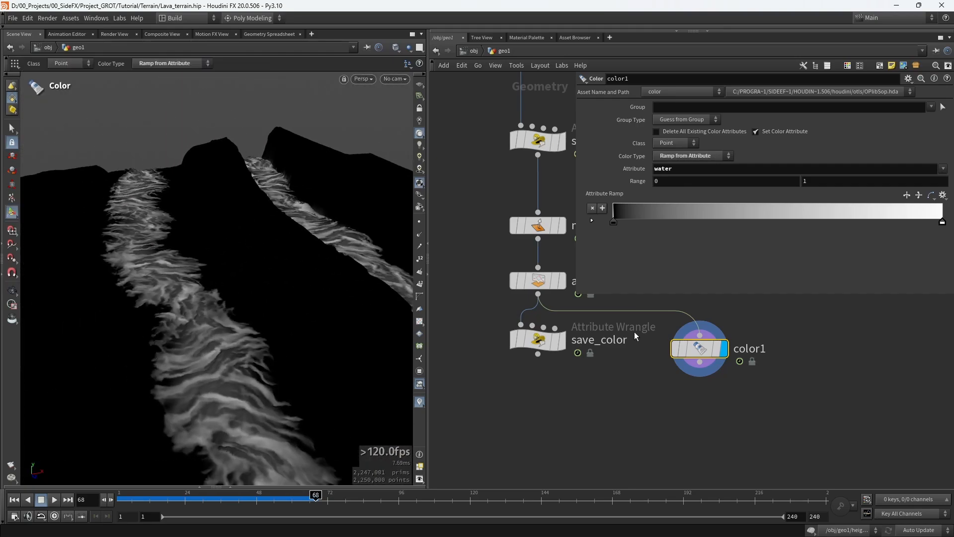
Set color1's attribute to mask and inspect how the mask covers the streams.
left_click_drag(576, 293, 649, 241)
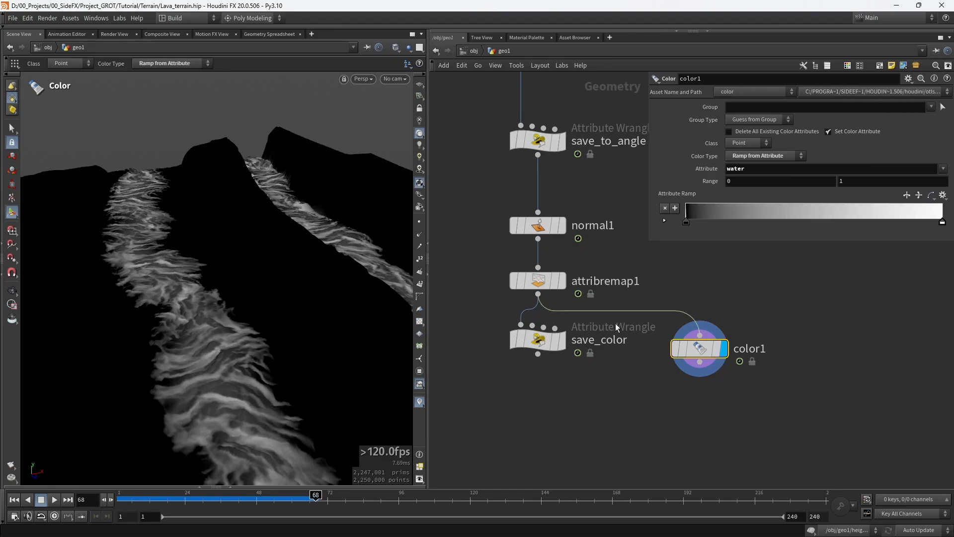
middle_click_drag(564, 393, 565, 306)
middle_click_drag(661, 306, 608, 362)
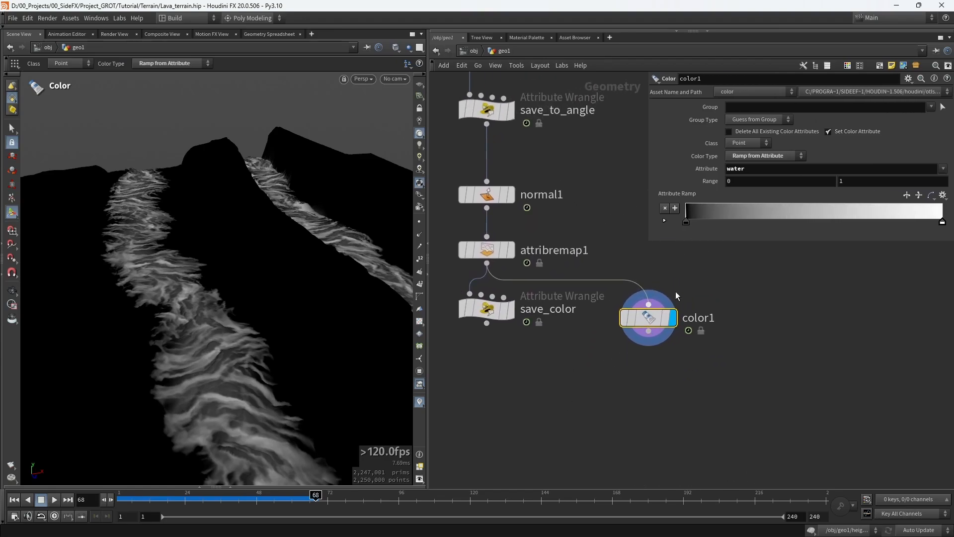
left_click(943, 169)
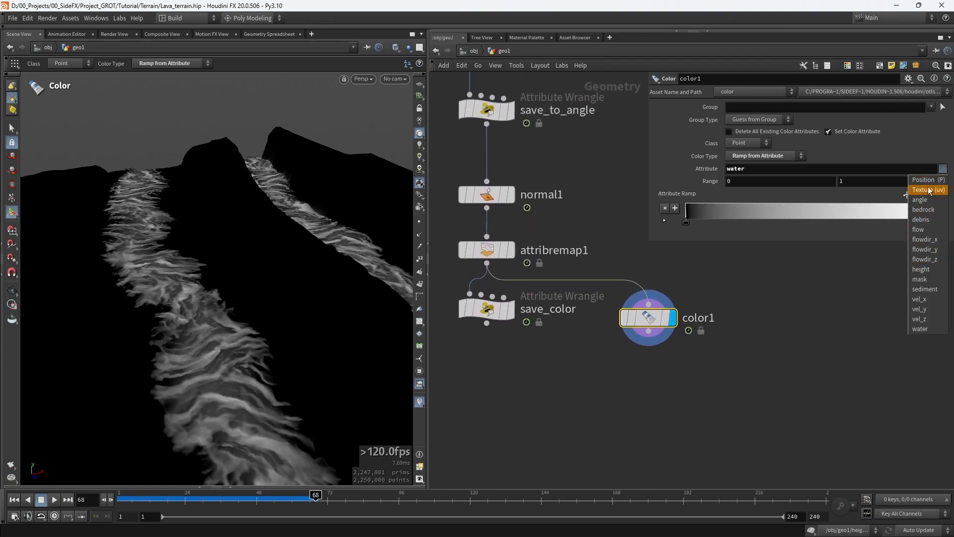
left_click(920, 280)
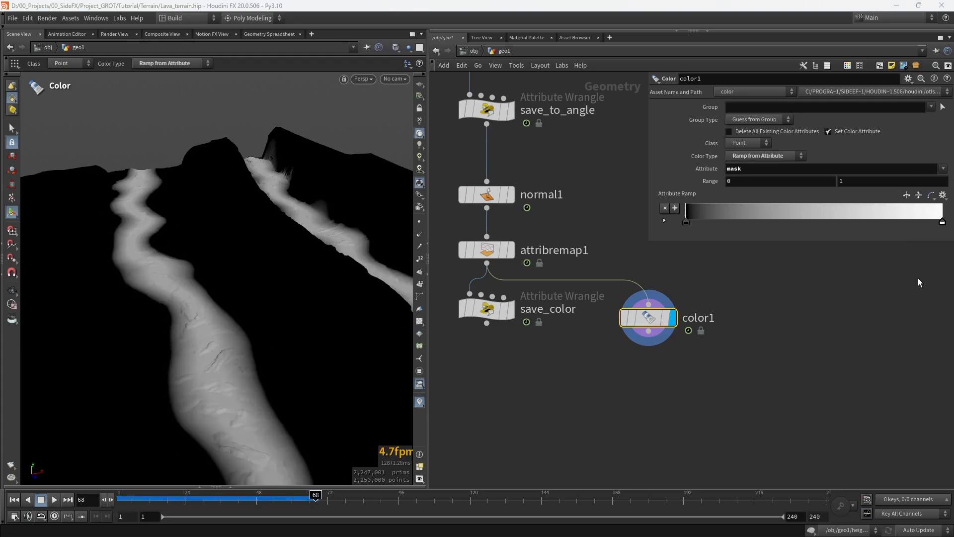
left_click_drag(282, 247, 217, 247, "alt")
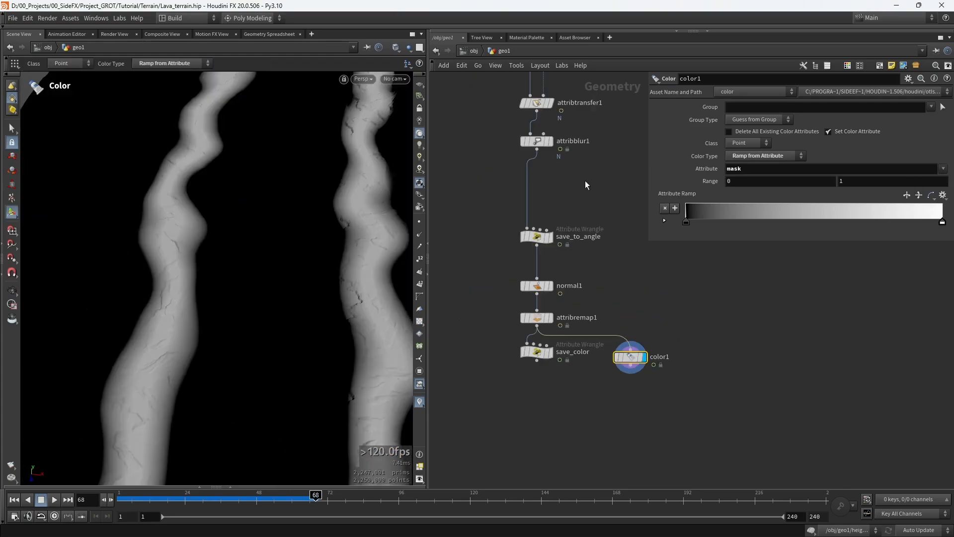
Trace the stream mask upstream, comparing the output of heightfield_distort3 with that of heightfield_remap1.
scroll(586, 345, "down", 4)
middle_click_drag(586, 181, 572, 424)
scroll(571, 424, "down", 2)
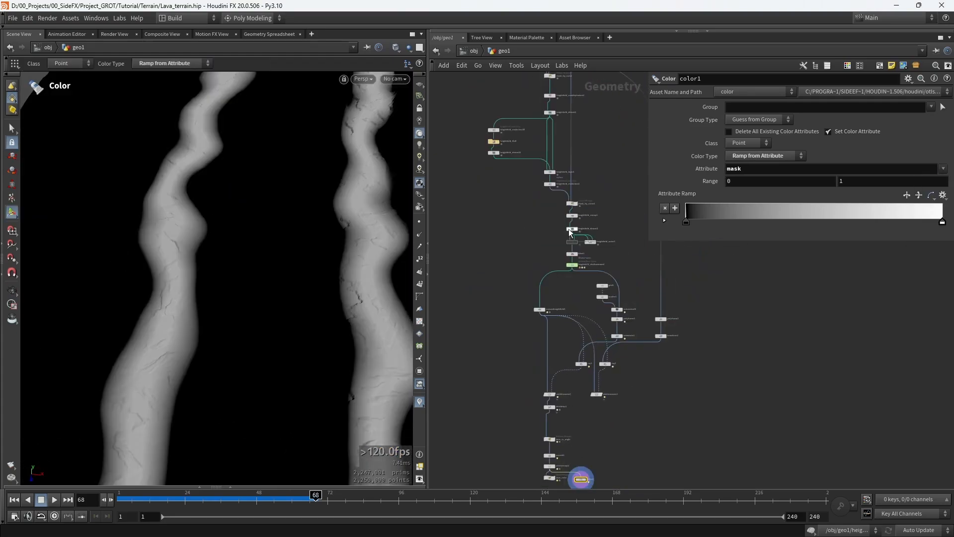
scroll(571, 229, "up", 1)
scroll(572, 276, "up", 4)
scroll(595, 243, "up", 4)
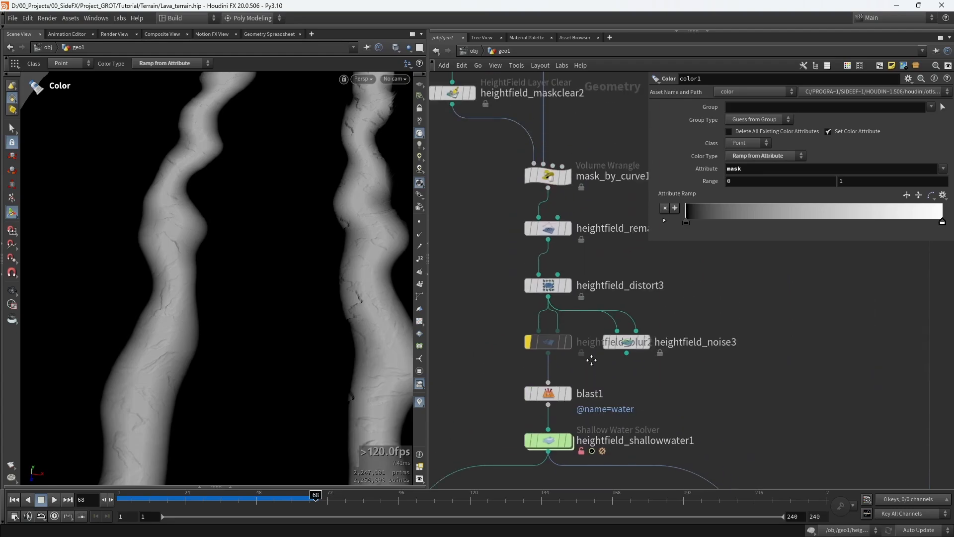
scroll(565, 282, "up", 1)
left_click(569, 296)
left_click(552, 296)
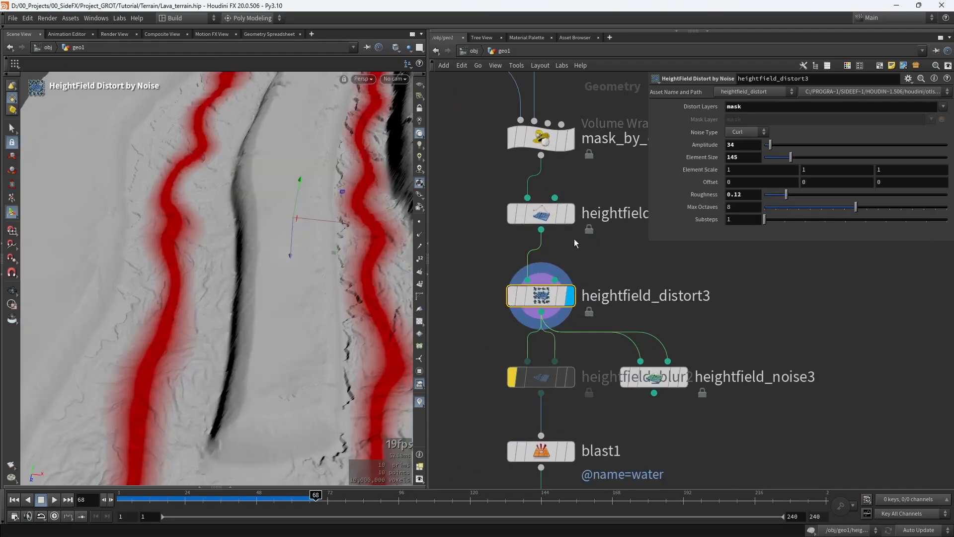
left_click(572, 219)
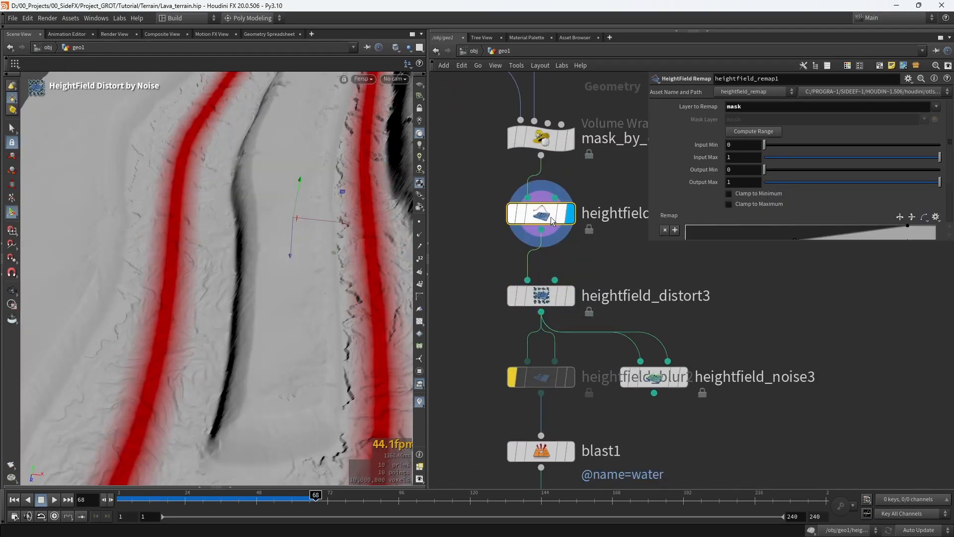
left_click(570, 296)
Display heightfield_layer1, shift it up to make room below, and examine its mask on the terrain.
scroll(657, 277, "down", 2)
middle_click_drag(641, 239, 624, 356)
scroll(600, 251, "down", 1)
middle_click_drag(600, 251, 637, 432)
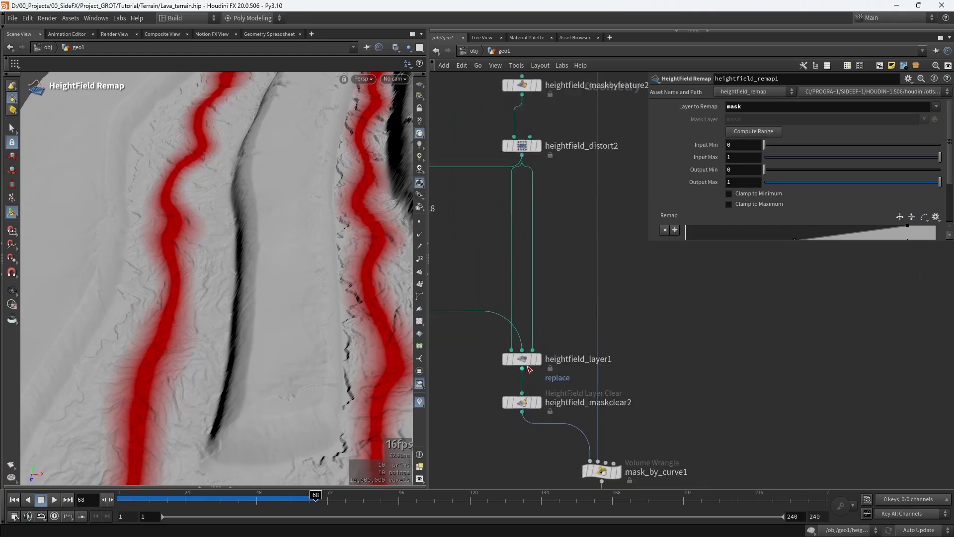
scroll(529, 360, "up", 1)
left_click(543, 359)
scroll(547, 348, "down", 2)
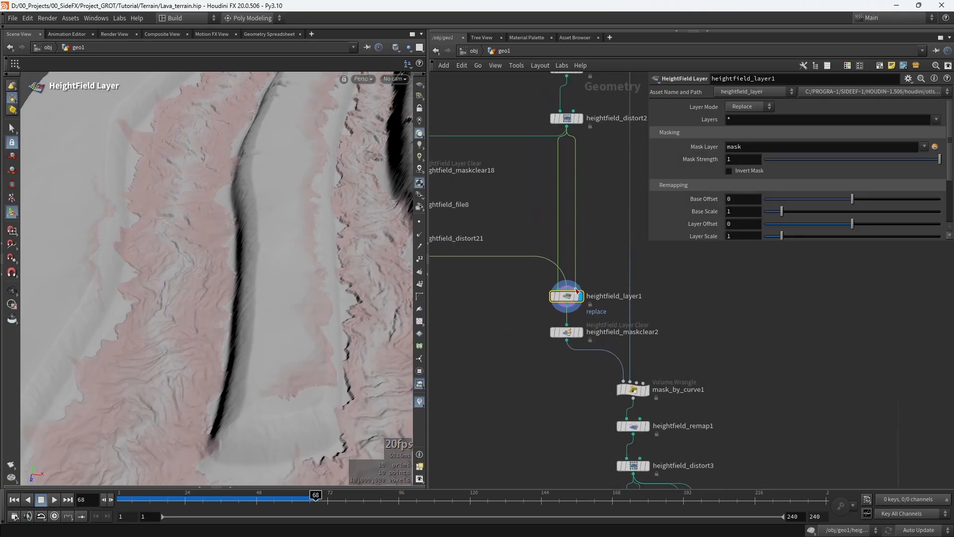
left_click_drag(569, 284, 568, 269)
left_click_drag(219, 311, 199, 318, "alt")
scroll(546, 301, "up", 3)
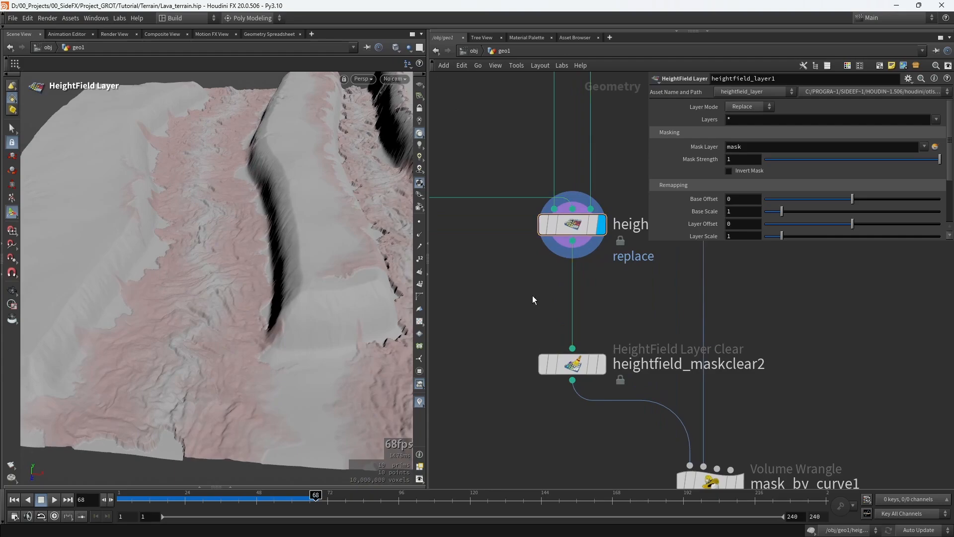
Add a HeightField Remap node fed by heightfield_layer1, place it beside the main branch, and display it.
key("Tab")
type("remap")
key("Return")
left_click(533, 297)
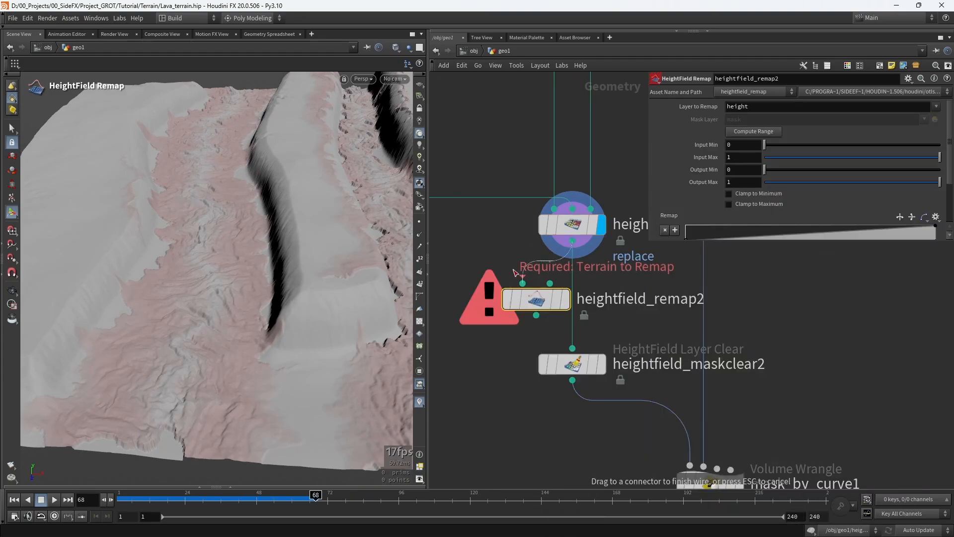
left_click(565, 302)
left_click_drag(561, 301, 529, 298)
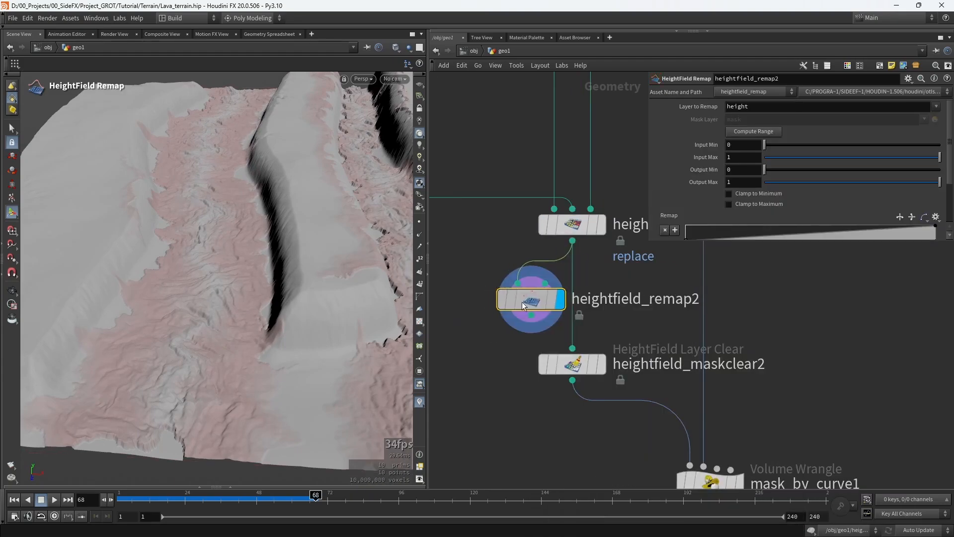
Remap the mask layer in heightfield_remap2, computing its range and restoring Input Max and Output Max to 1.
left_click(936, 106)
left_click(920, 208)
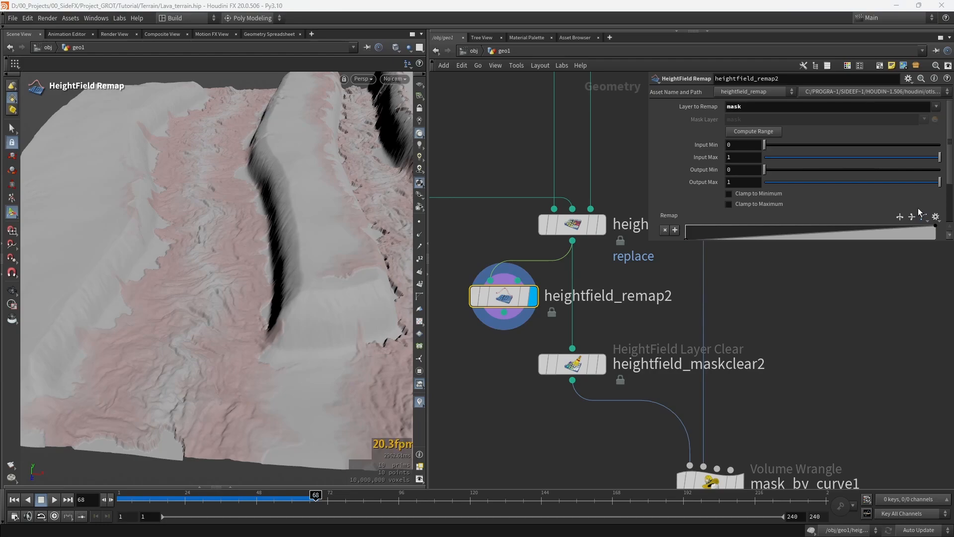
left_click(765, 132)
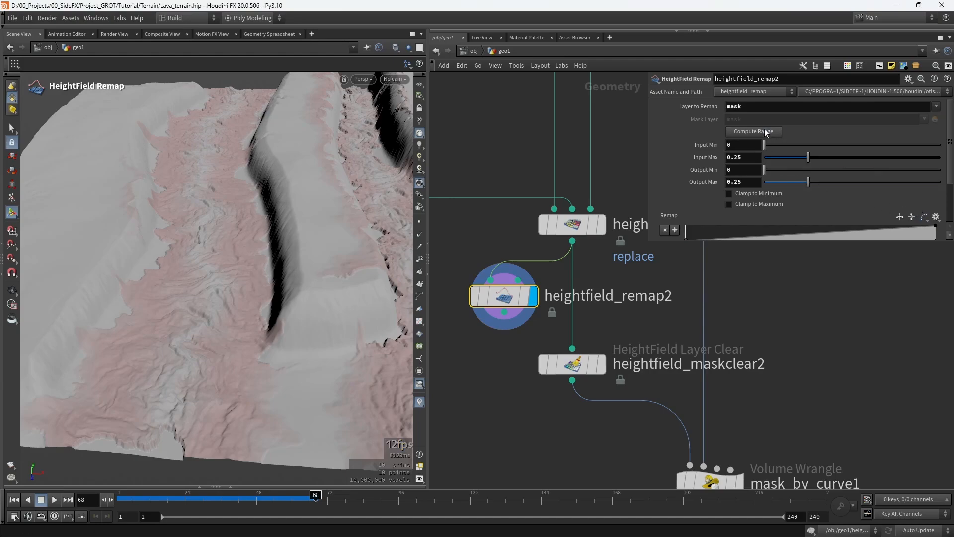
middle_click(746, 158, "ctrl")
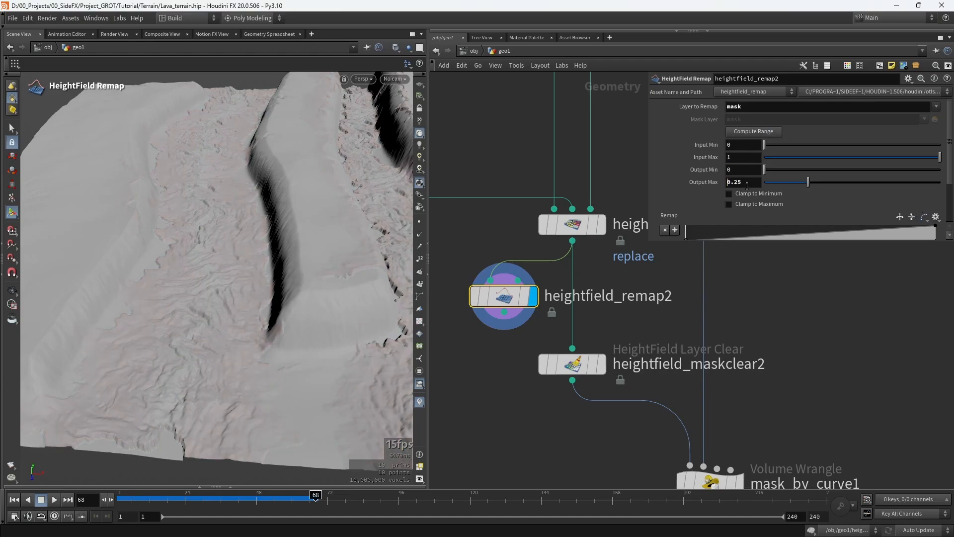
middle_click(746, 182, "ctrl")
Strengthen the mask by moving the upper point of heightfield_remap2's ramp to position about 0.25, value 1.
scroll(731, 201, "down", 2)
scroll(730, 200, "down", 1)
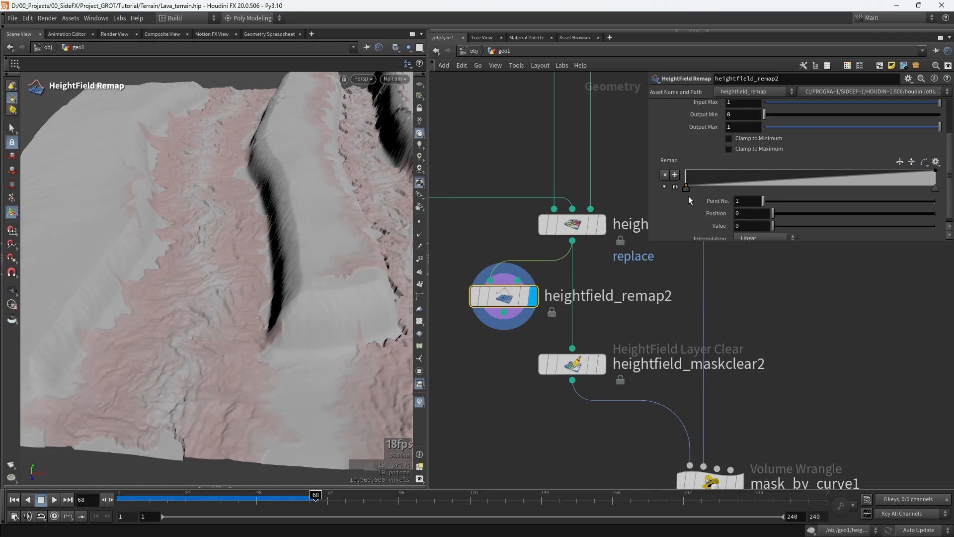
left_click_drag(687, 190, 768, 187)
left_click_drag(937, 188, 749, 193)
left_click_drag(214, 169, 189, 218, "alt")
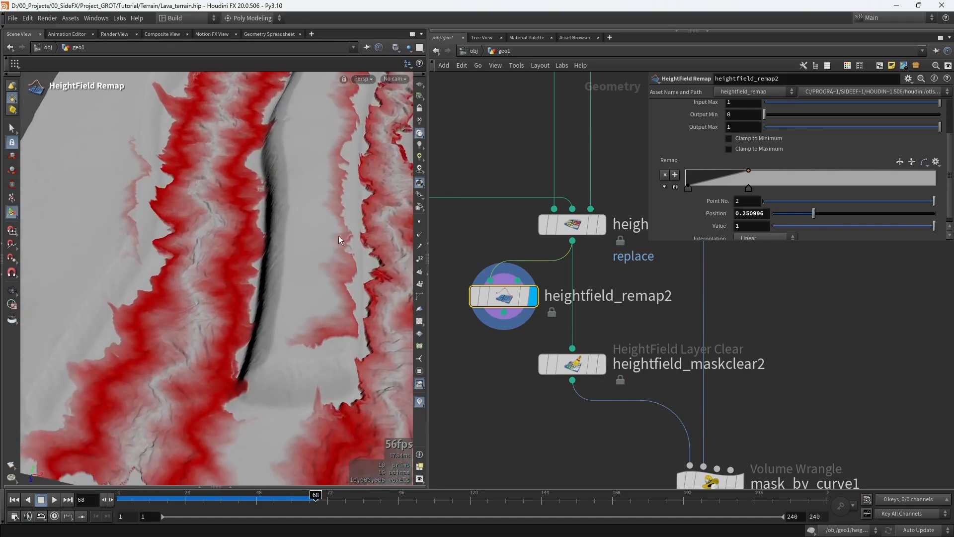
Add a HeightField Copy Layer node below heightfield_remap2 and display it.
scroll(502, 345, "down", 3)
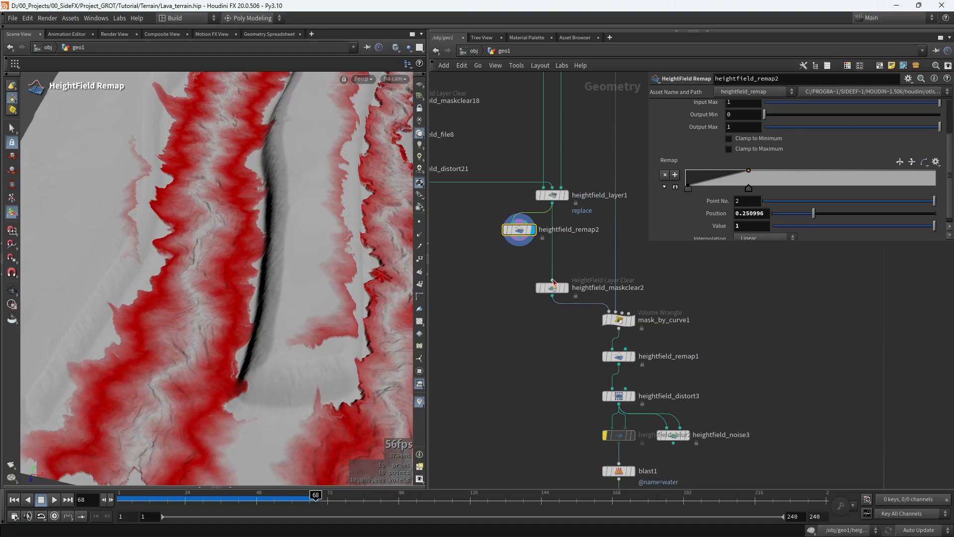
scroll(518, 260, "up", 2)
key("Tab")
type("copy")
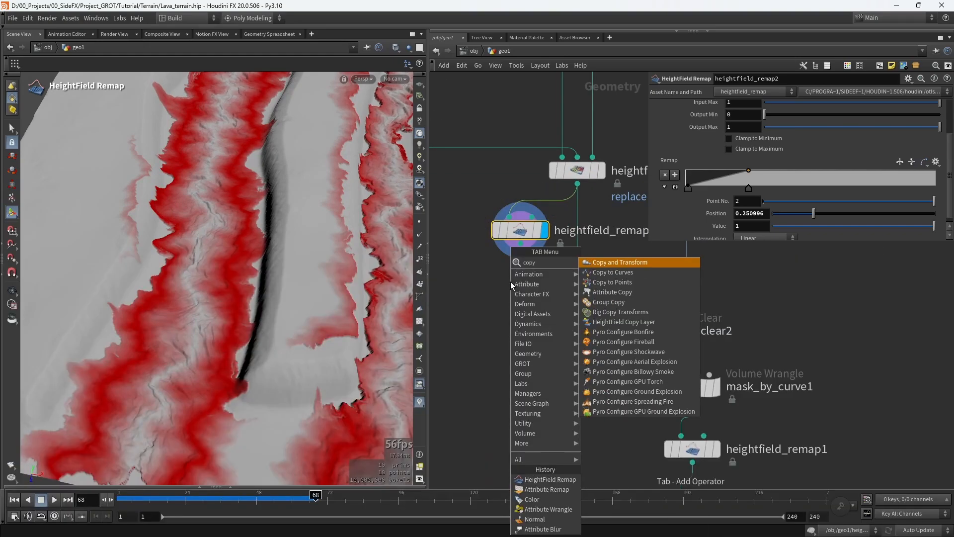
type(" lay")
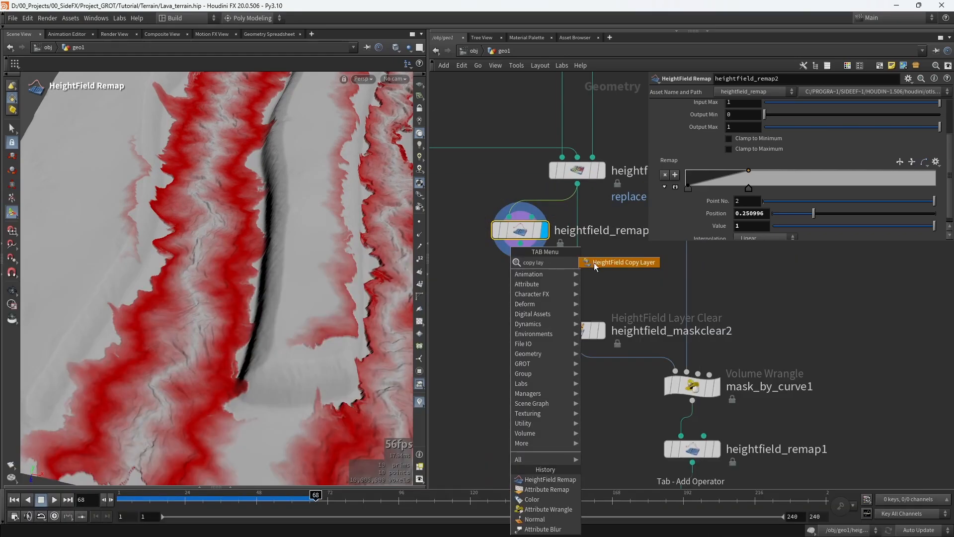
left_click(595, 263)
left_click(520, 273)
scroll(520, 270, "up", 3)
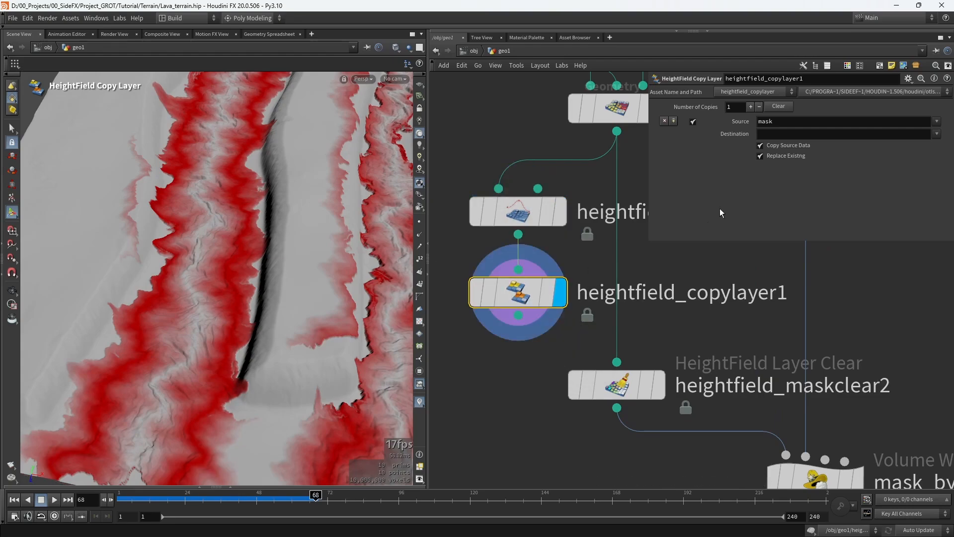
Set the copied mask's destination layer to Lava_side and wire heightfield_copylayer1 into heightfield_maskclear2.
left_click(775, 133)
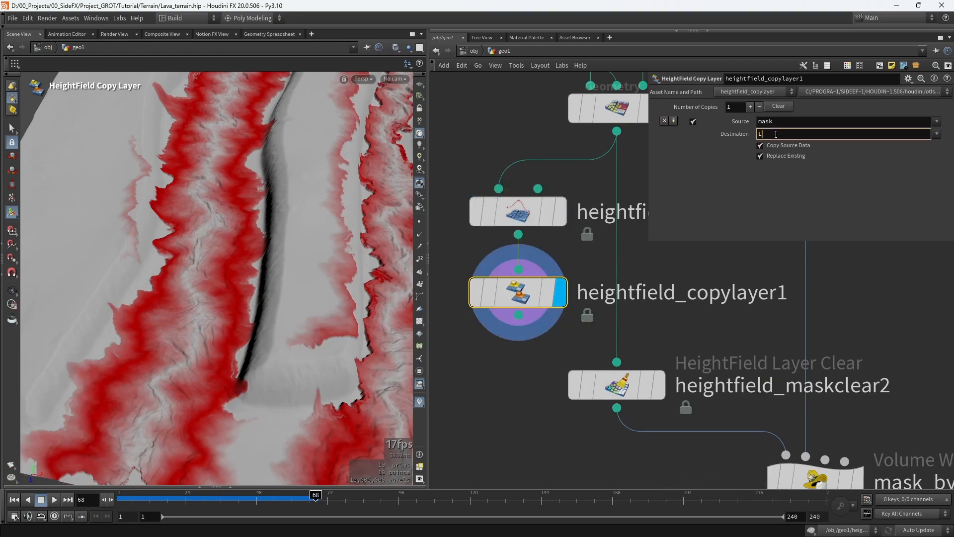
type("Lava_side")
key("Return")
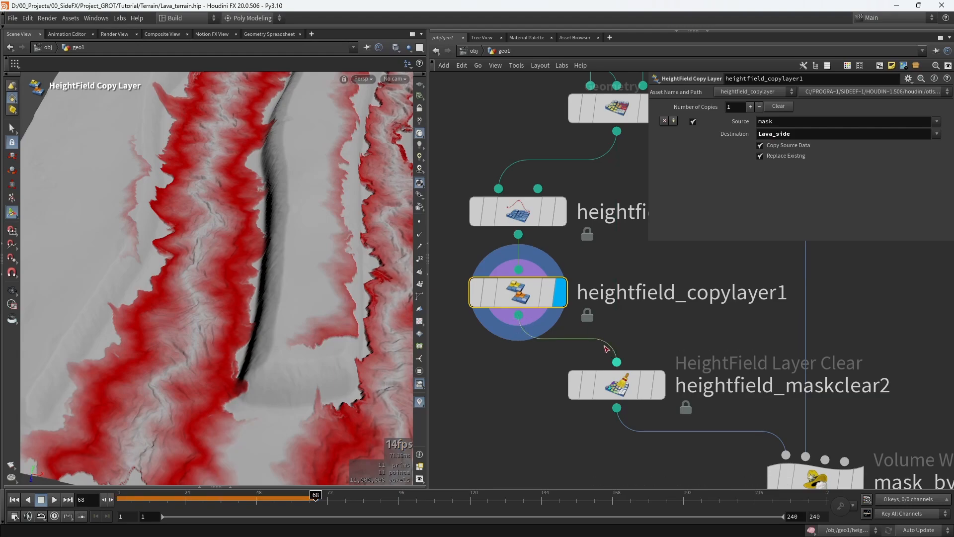
Display heightfield_shallowwater1 and reset its simulation.
scroll(562, 258, "down", 3)
scroll(562, 259, "down", 5)
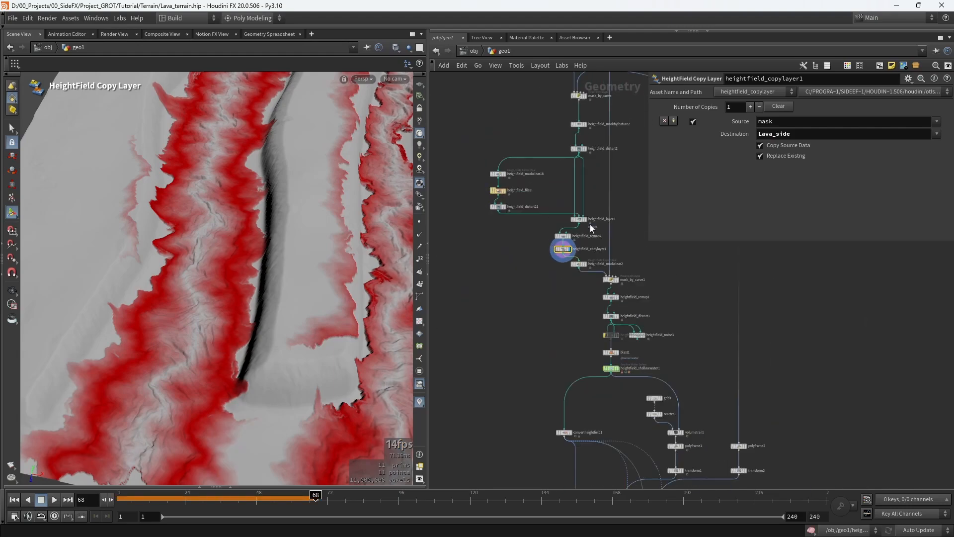
scroll(611, 401, "up", 4)
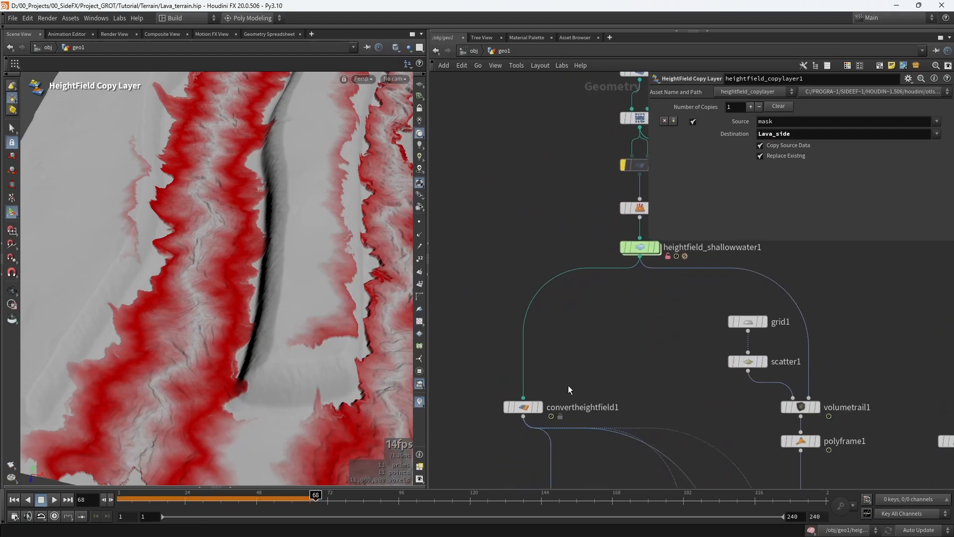
left_click(621, 268)
left_click(604, 268)
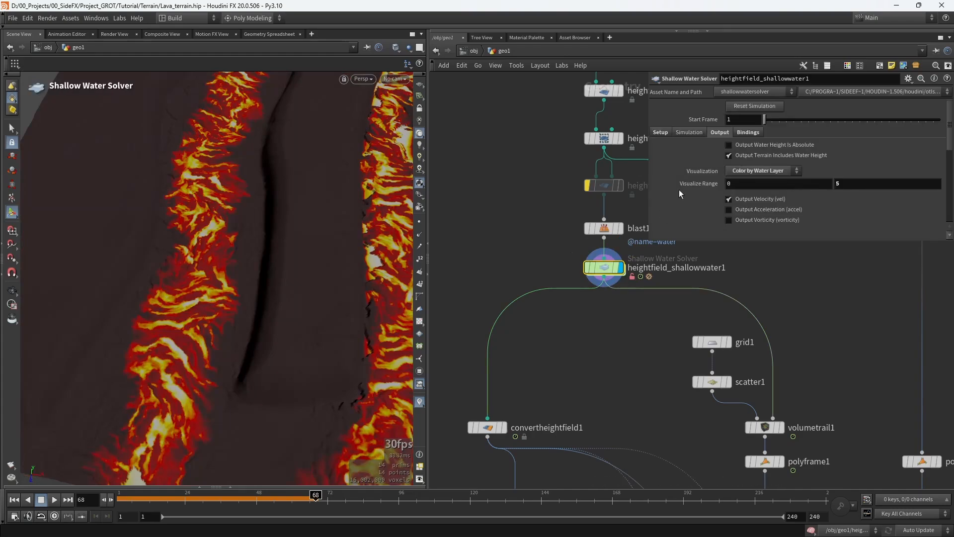
left_click(736, 107)
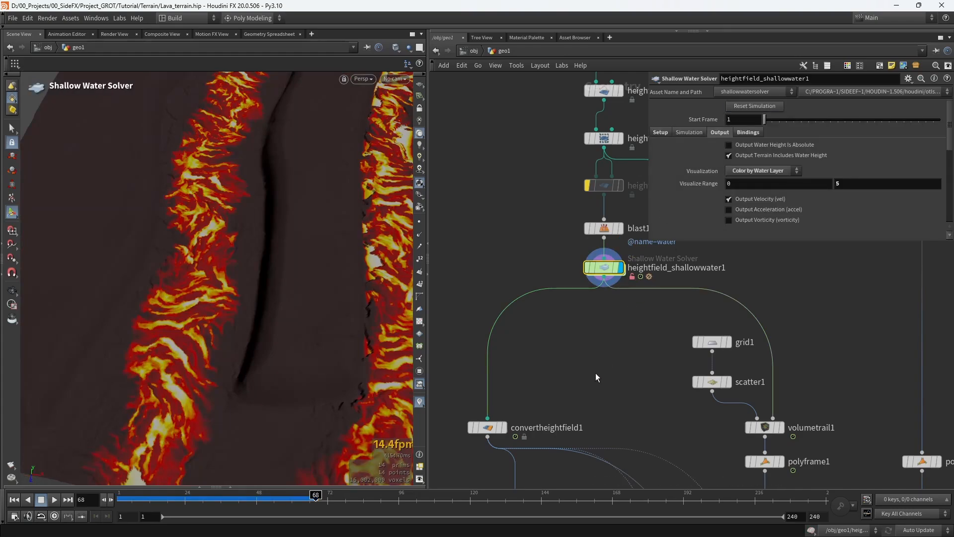
Set color1's attribute to Lava_side and inspect the layer on the terrain.
middle_click_drag(581, 411, 604, 253)
scroll(604, 253, "down", 5)
scroll(621, 438, "up", 4)
middle_click_drag(621, 438, 625, 295)
scroll(568, 323, "up", 4)
mouse_move(722, 376)
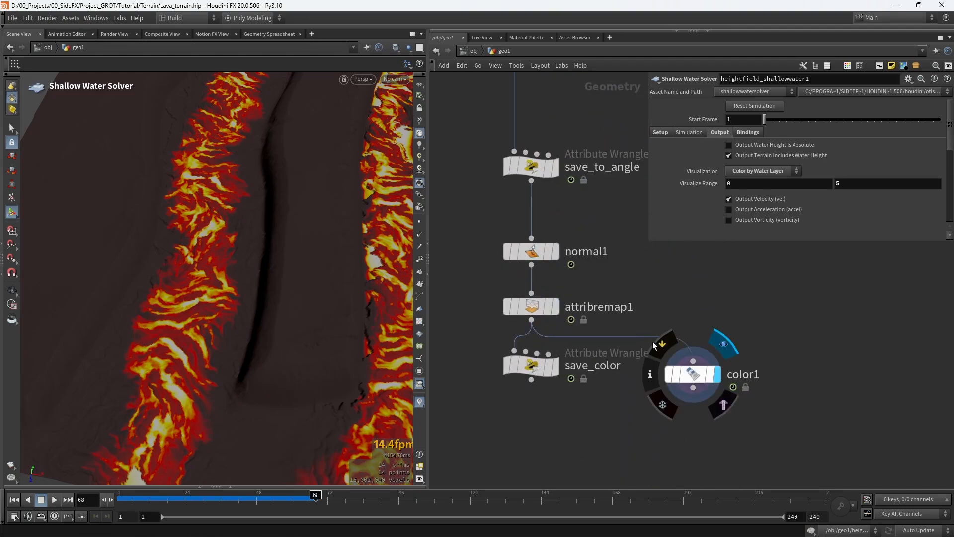
left_click(689, 376)
left_click(943, 169)
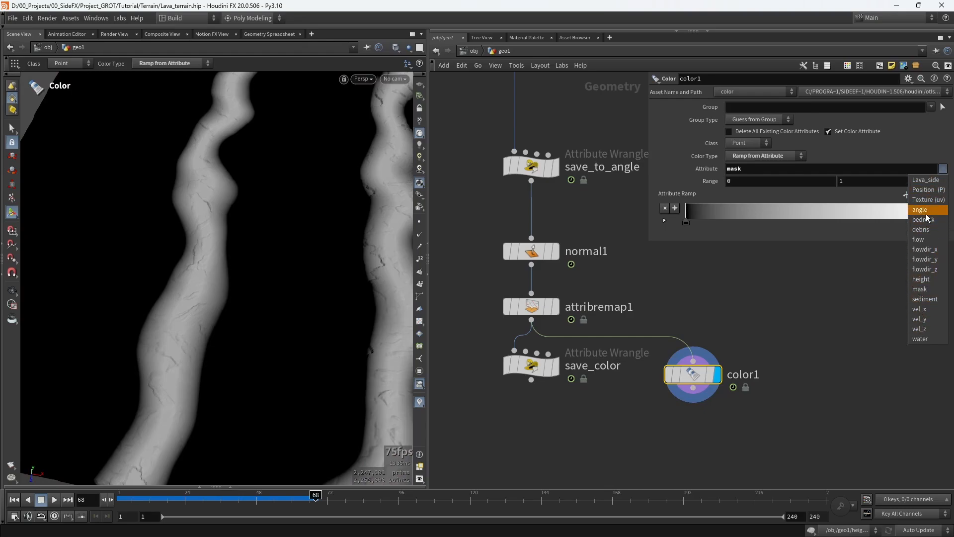
left_click(926, 179)
key("Escape")
left_click_drag(251, 337, 267, 293)
scroll(151, 297, "up", 4)
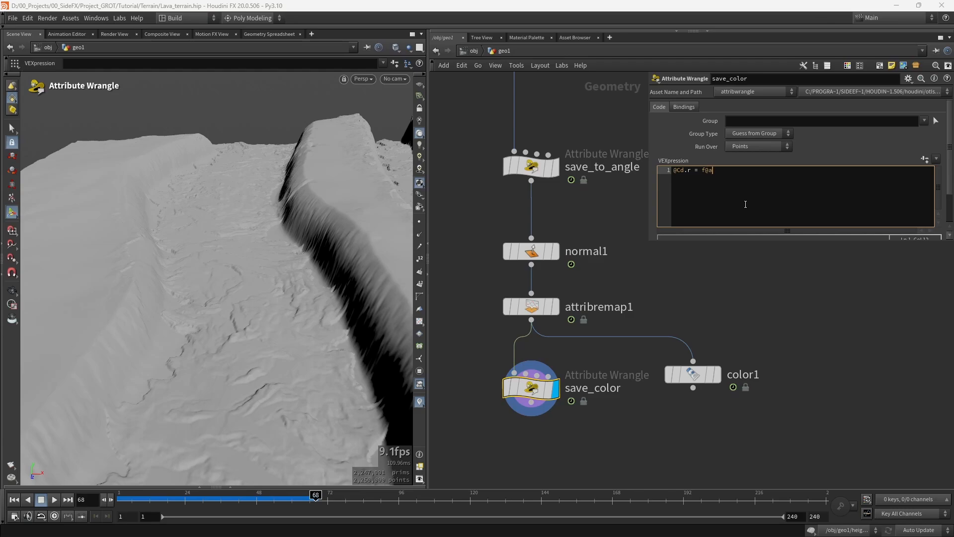
key("Return")
key("Return")
key("Return")
key("Return")
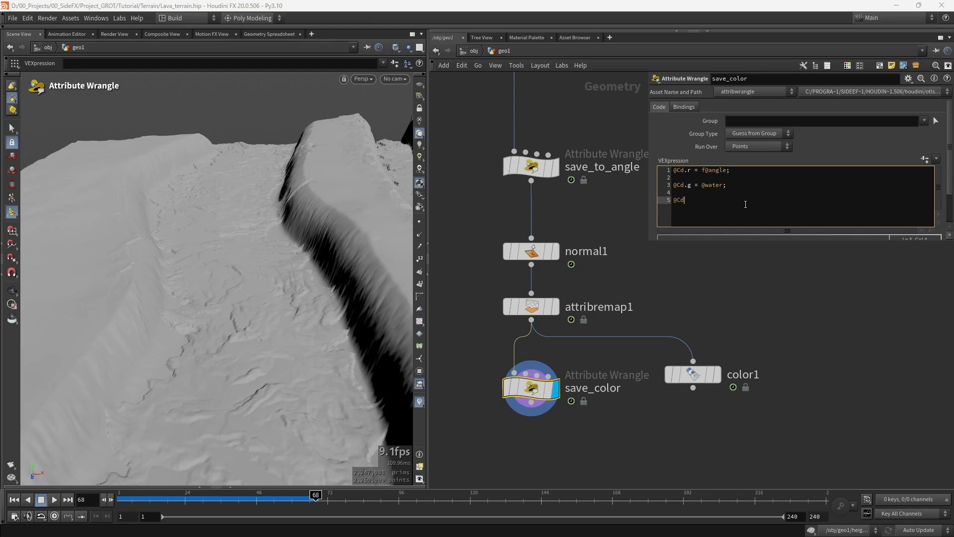
type("@Cd.b = @Lava_side;")
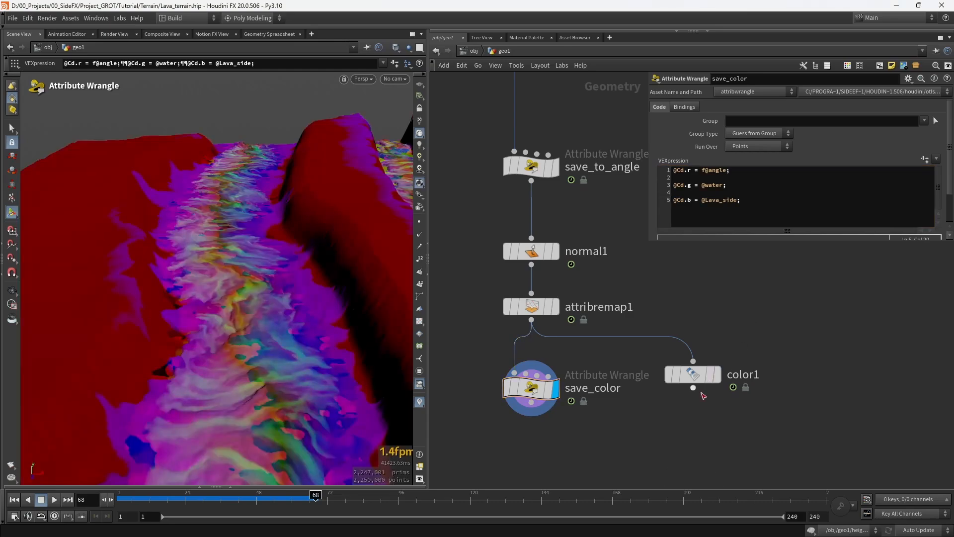
Check color1's attribute settings, then select save_color and inspect the combined color channels across the whole lava terrain.
left_click(693, 374)
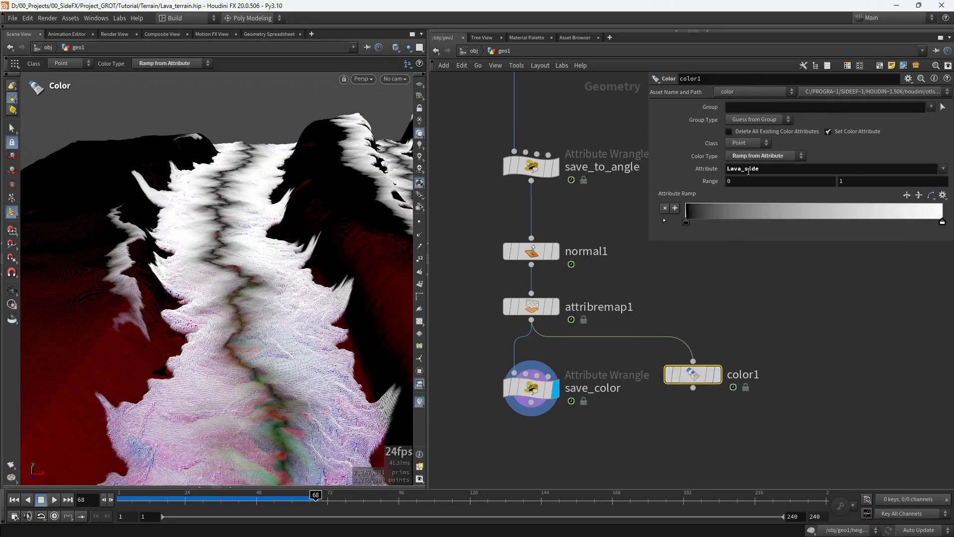
left_click(546, 385)
key("Escape")
left_click_drag(298, 214, 306, 315)
middle_click_drag(306, 315, 219, 213)
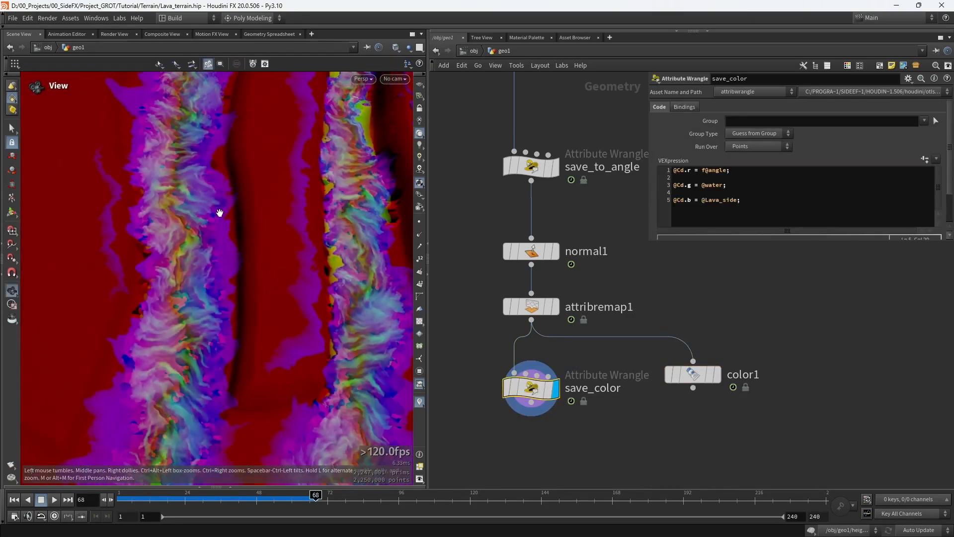
scroll(224, 214, "down", 3)
left_click_drag(245, 245, 285, 260)
Add a PolyReduce node after save_color, display it and set its percentage to keep to 80.
middle_click_drag(619, 419, 637, 342)
middle_click_drag(550, 409, 585, 360)
left_click(568, 364)
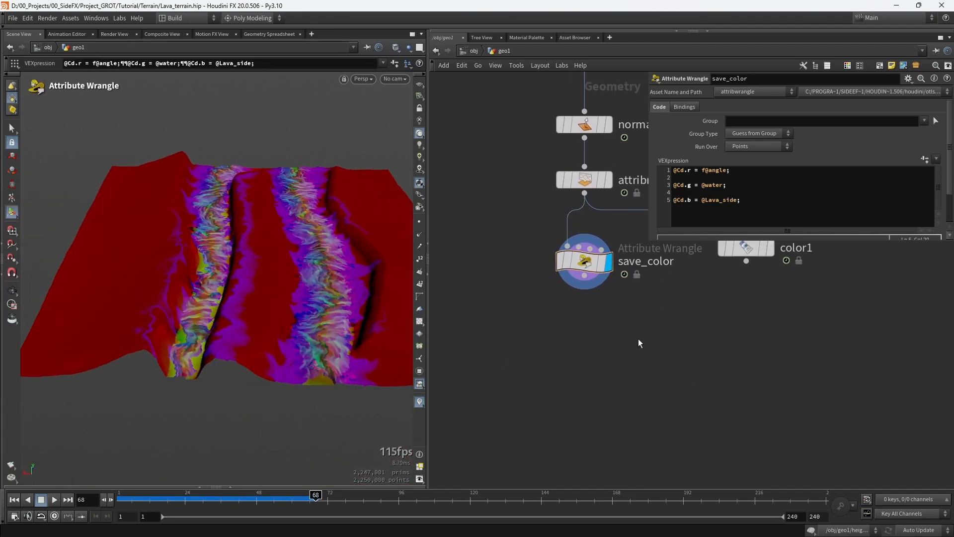
key("Tab")
type("red")
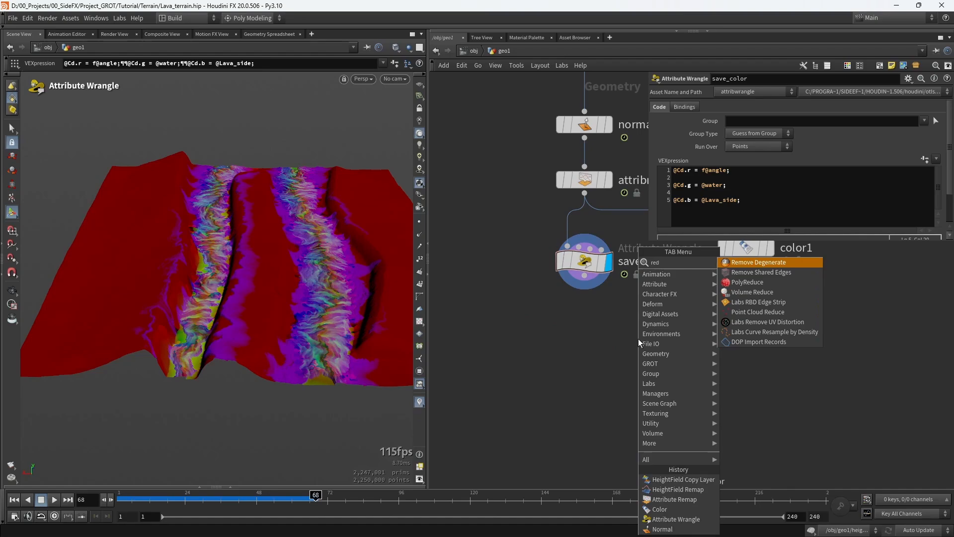
scroll(621, 327, "up", 5)
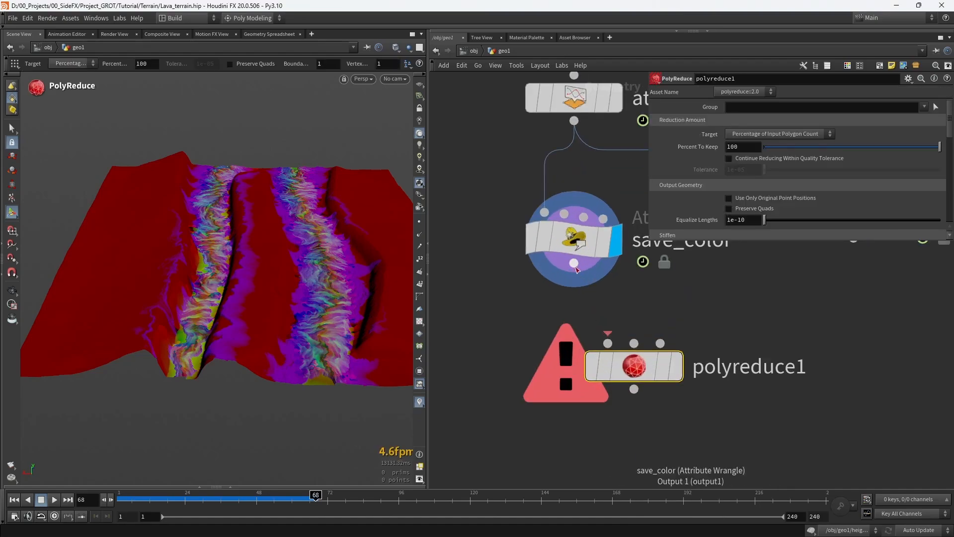
left_click(574, 263)
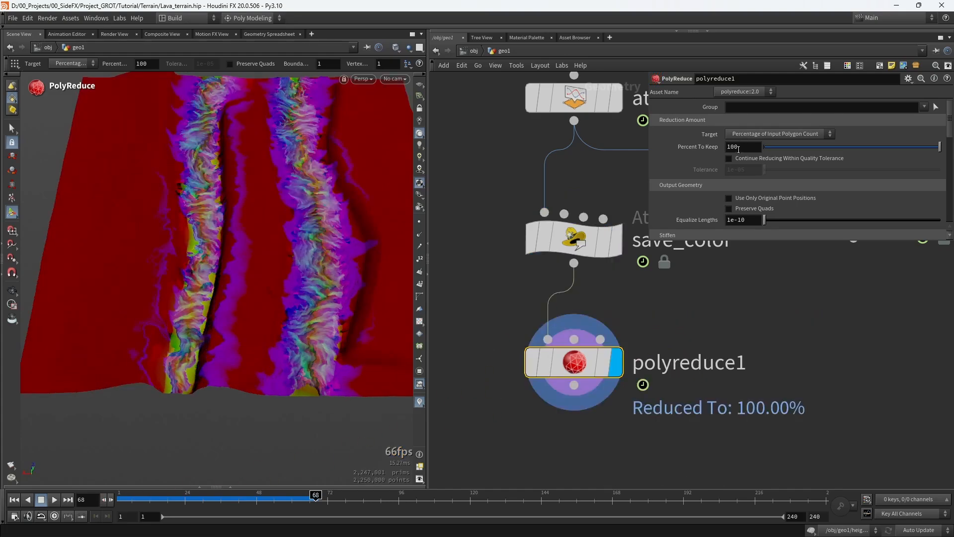
left_click_drag(740, 147, 687, 151)
type("80")
key("Return")
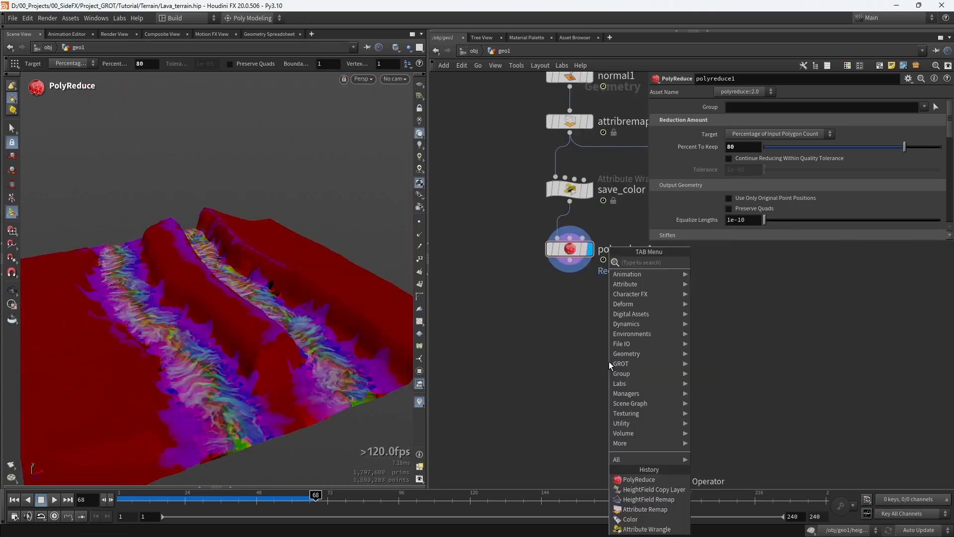
Add a ROP FBX Output node fed by polyreduce1 and align it directly below.
type("fbx")
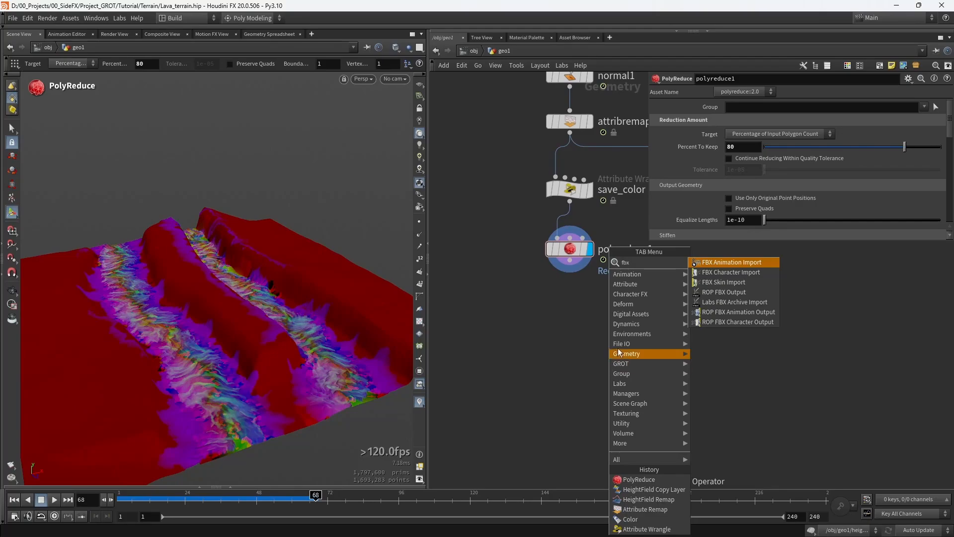
left_click(724, 292)
left_click(598, 328)
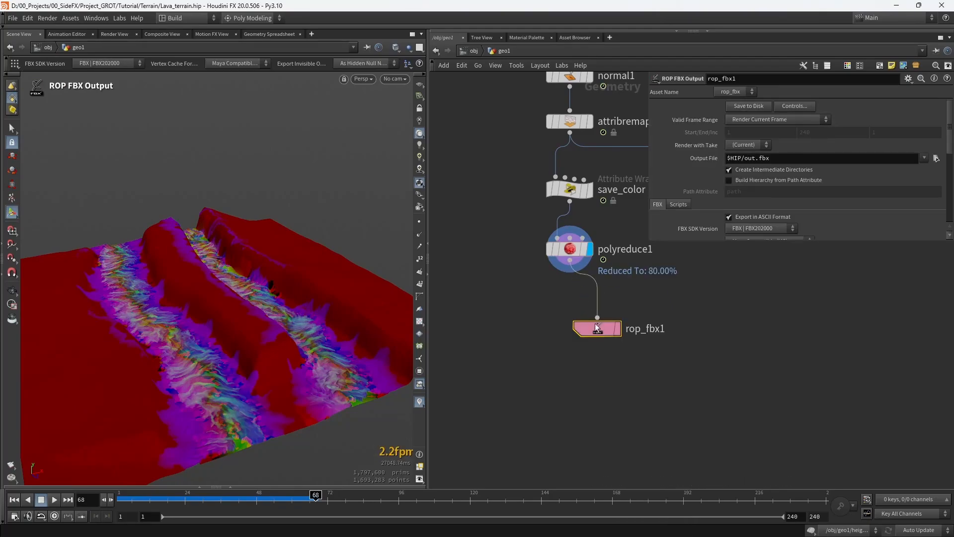
left_click_drag(598, 328, 571, 345)
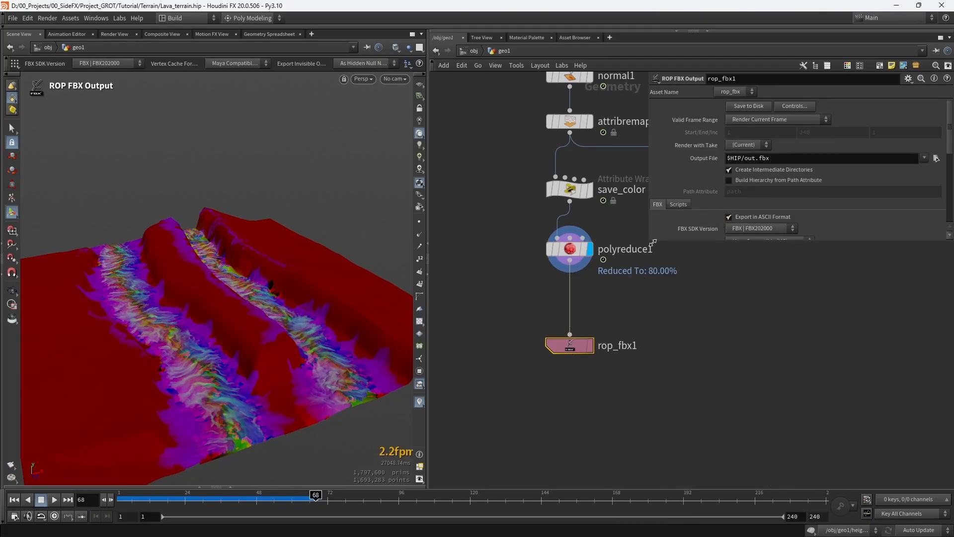
Set the FBX output file to $HIP/geo/Terrain_lava_01.fbx and turn off export in ASCII format.
left_click_drag(653, 242, 619, 368)
left_click_drag(738, 158, 711, 158)
type("geo/")
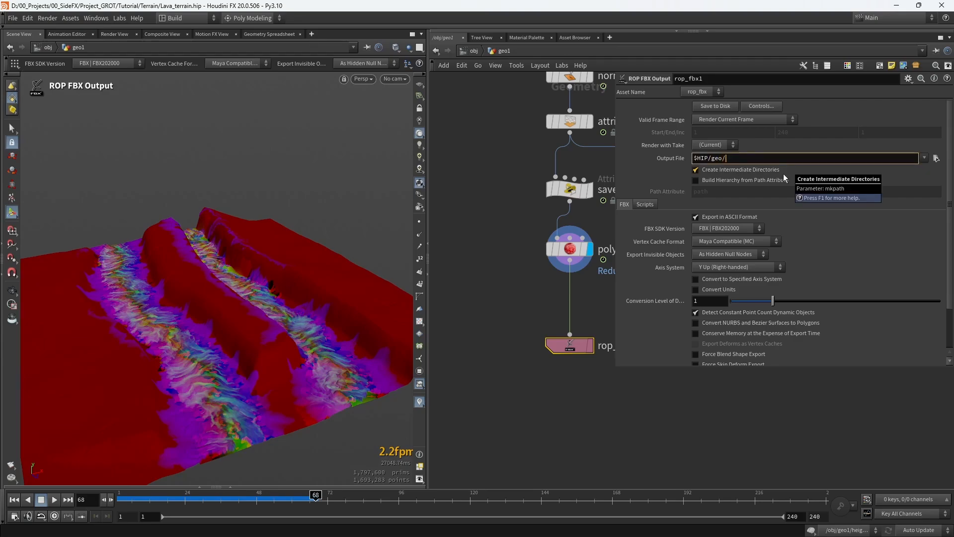
type("Terrain_lava_01.fbx")
left_click(717, 217)
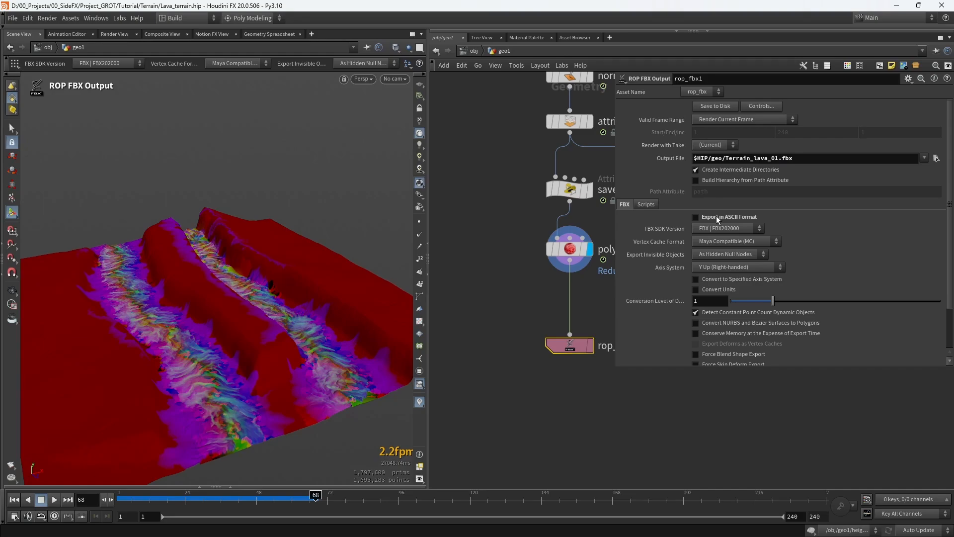
left_click(717, 290)
Insert a Stash node between polyreduce1 and rop_fbx1, display it and stash its input geometry.
left_click(563, 402)
left_click_drag(519, 267, 588, 362)
left_click(720, 105)
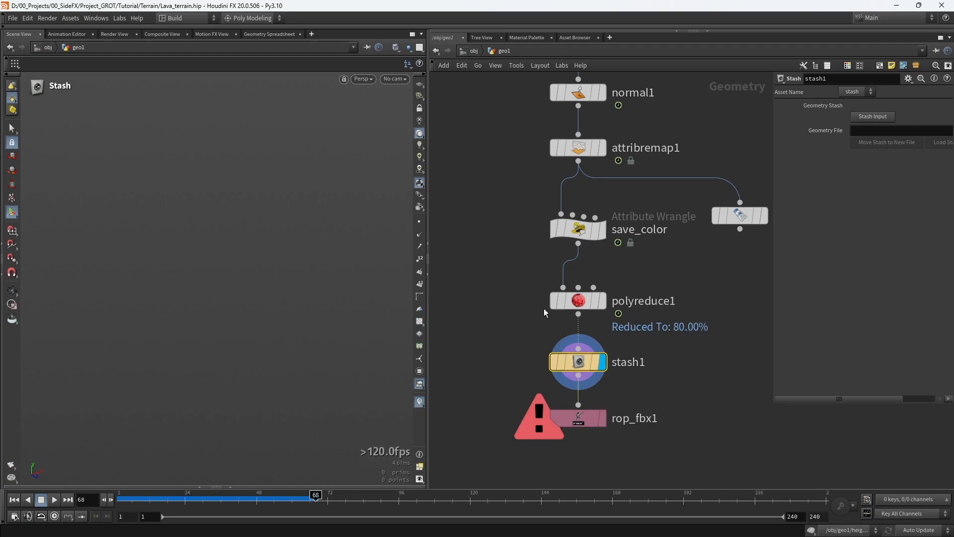
mouse_move(578, 363)
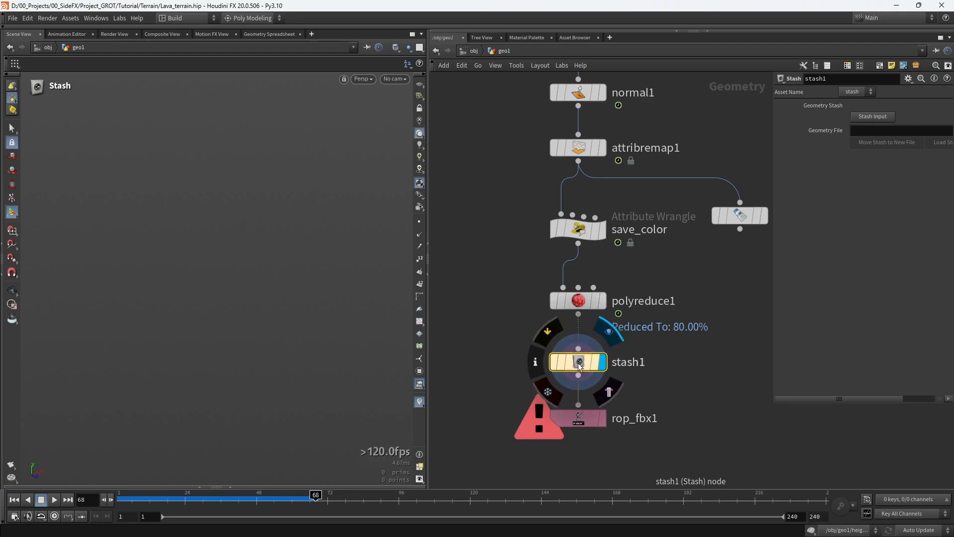
left_click(873, 117)
Move rop_fbx1 slightly down below stash1 and save its FBX file to disk.
left_click_drag(578, 420, 578, 431)
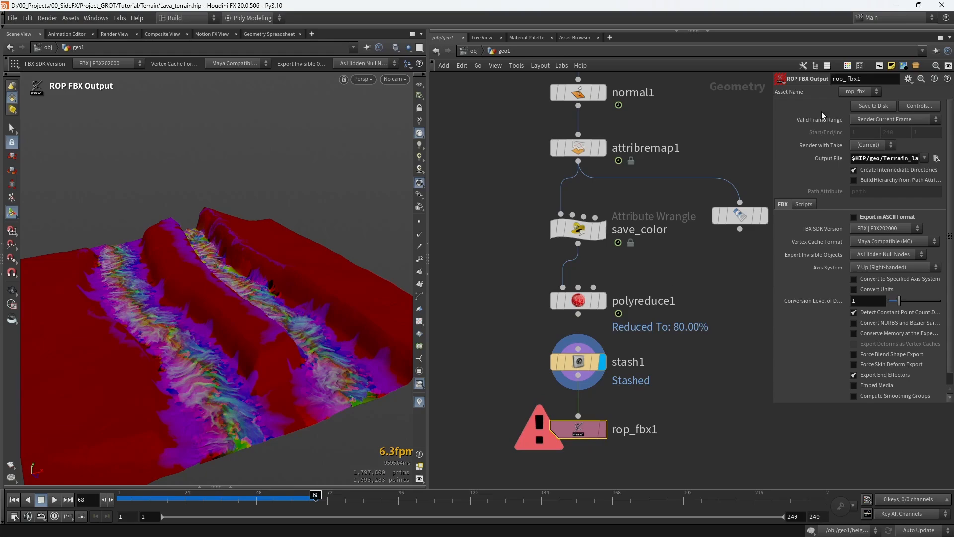
left_click(861, 106)
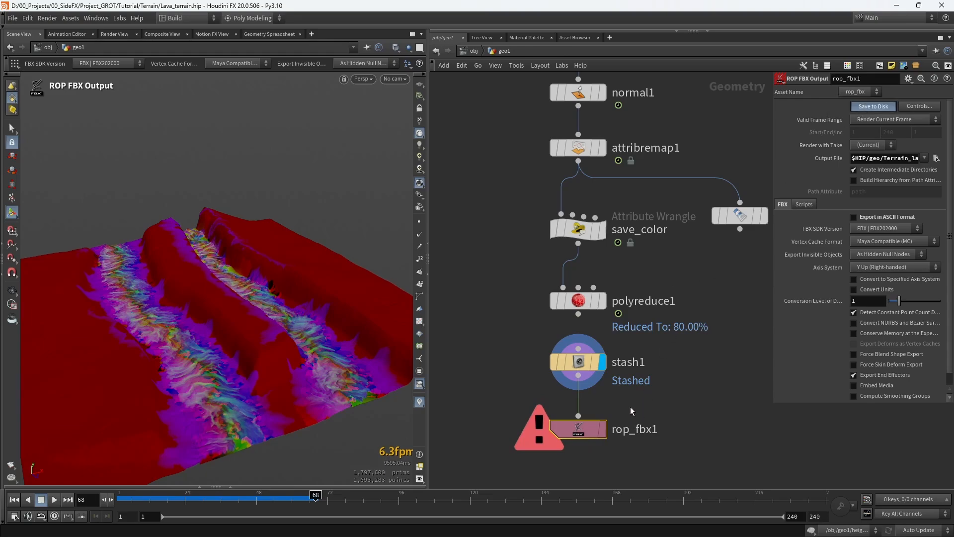